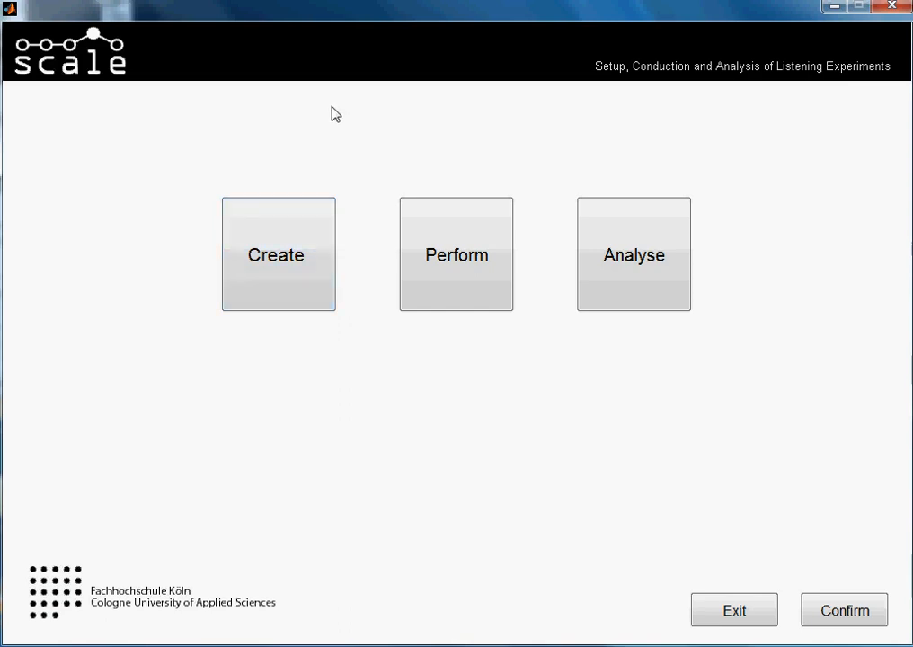
Step: Create a new listening test named 3afc_example and confirm it
{"action": "left_click", "coordinate": [279, 242]}
{"action": "left_click", "coordinate": [527, 363]}
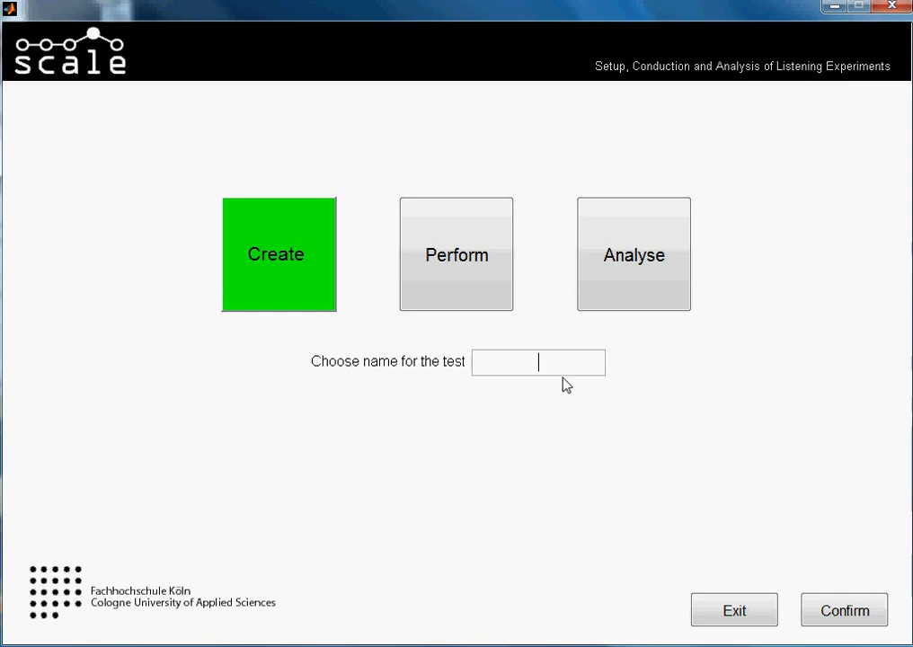
{"action": "type", "text": "3afc_example"}
{"action": "left_click", "coordinate": [838, 612]}
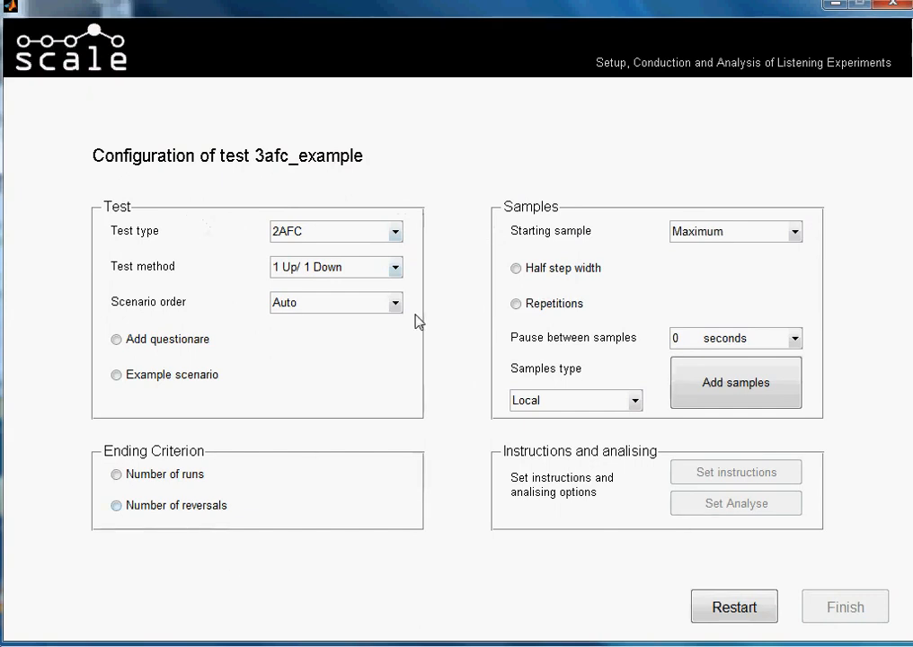
Step: Set the test type to 3AFC, the test method to 1 Up/ 1 Down and the scenario order to Auto
{"action": "left_click", "coordinate": [395, 233]}
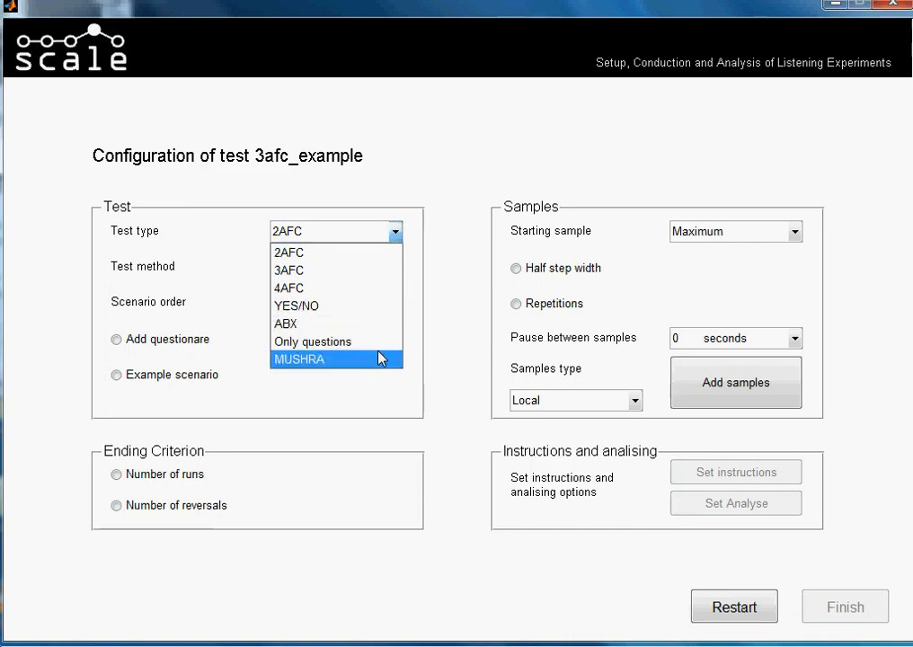
{"action": "left_click", "coordinate": [363, 273]}
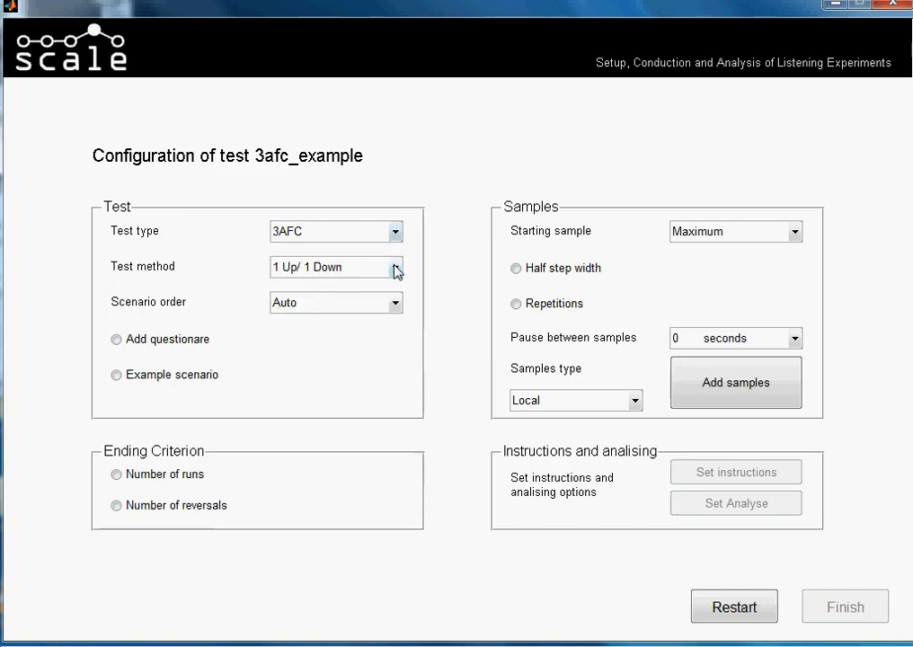
{"action": "left_click", "coordinate": [396, 269]}
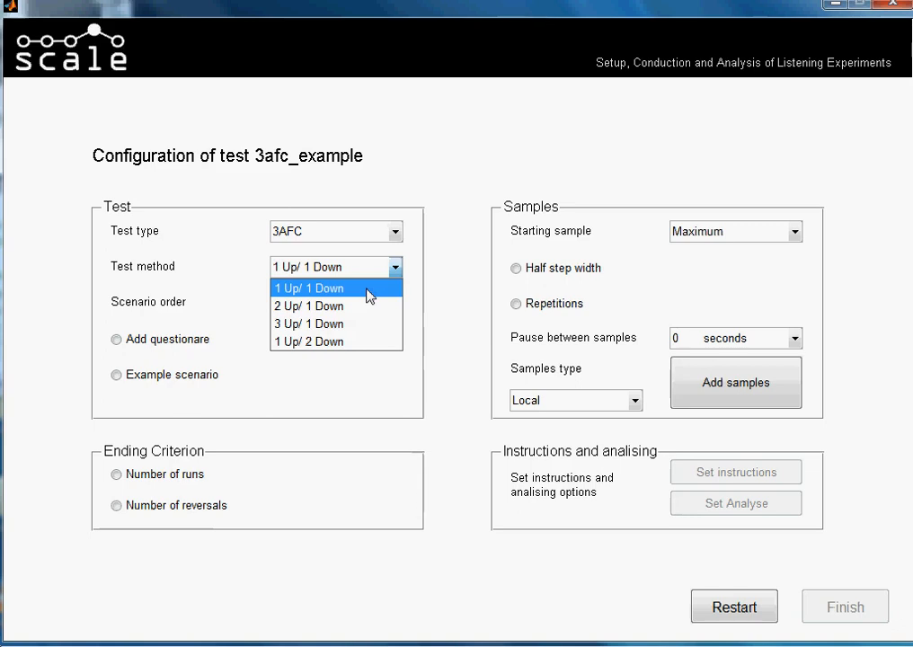
{"action": "left_click", "coordinate": [367, 288]}
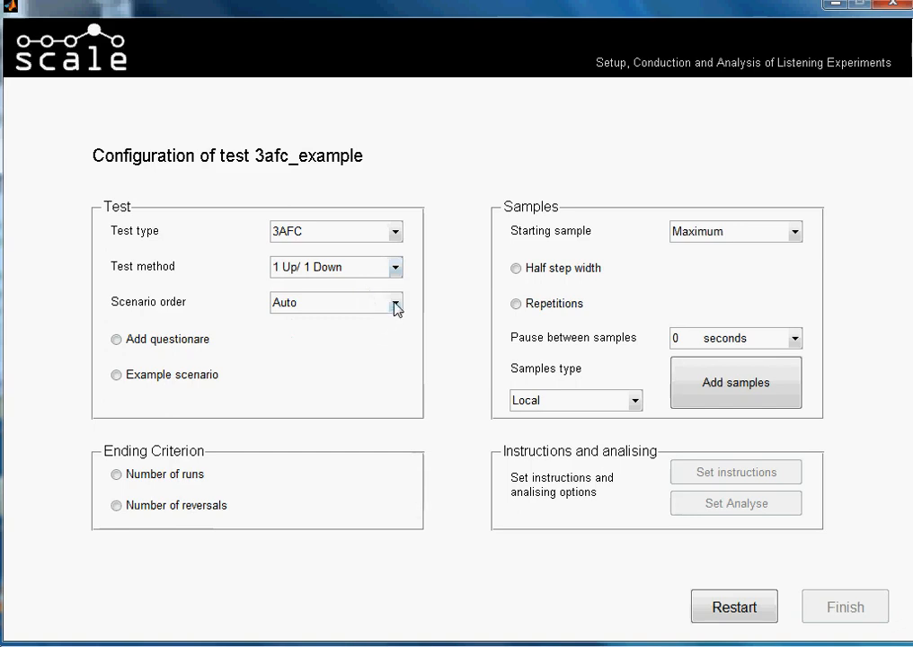
{"action": "left_click", "coordinate": [395, 304]}
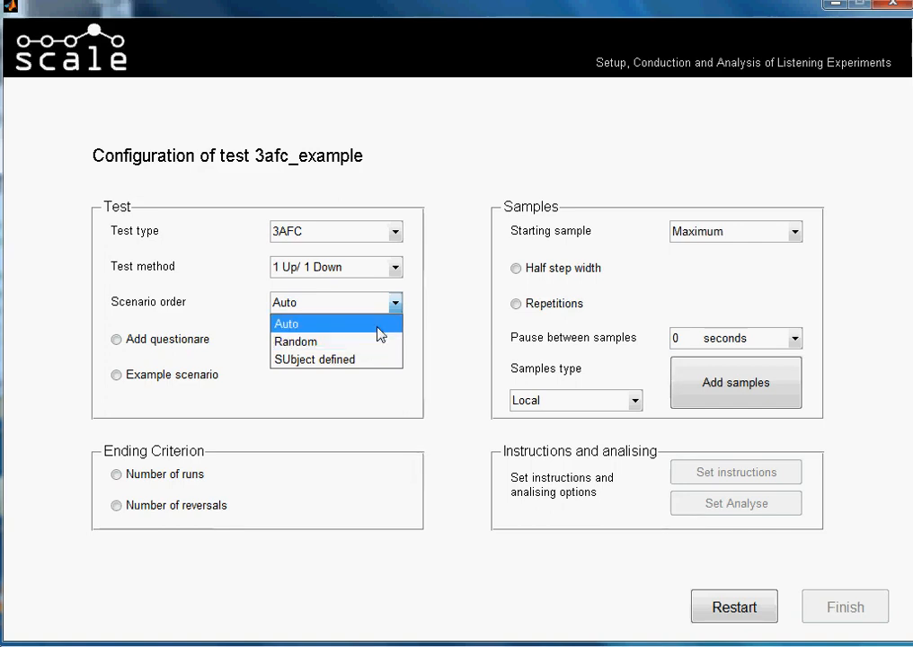
{"action": "left_click", "coordinate": [378, 332]}
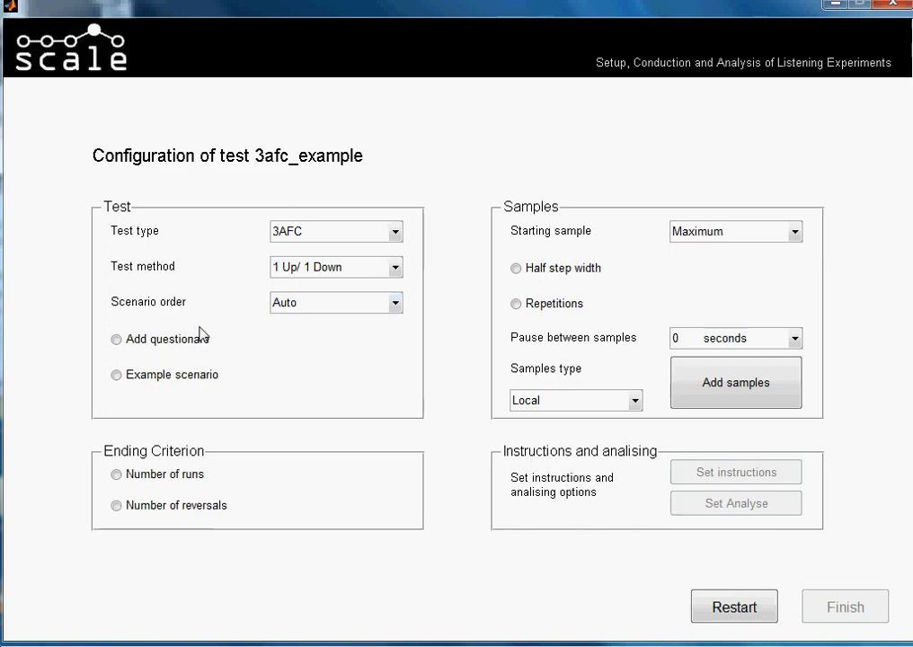
Step: Enable the example scenario and set its first value to 3
{"action": "left_click", "coordinate": [161, 378]}
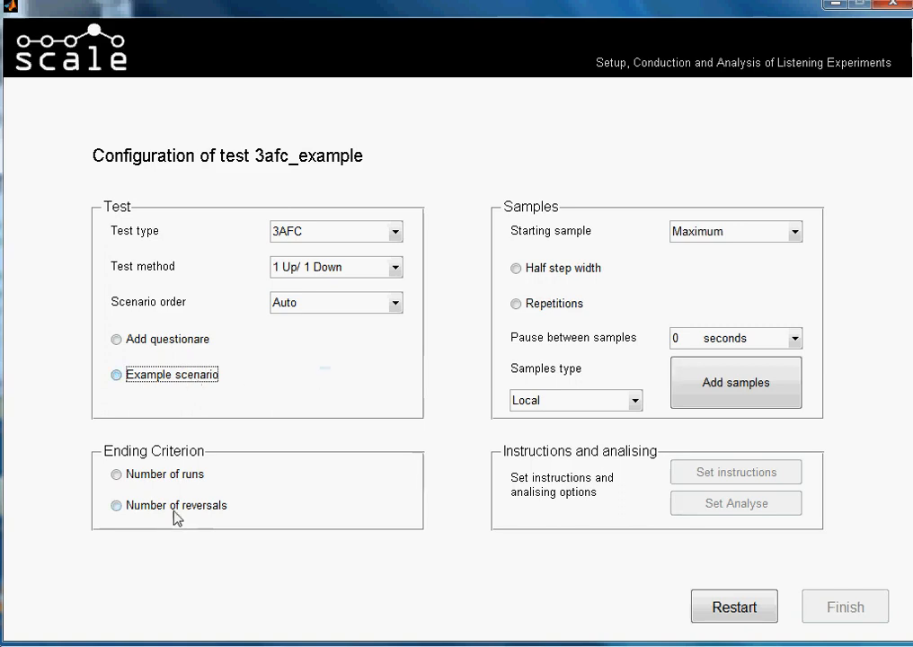
{"action": "left_click", "coordinate": [182, 381]}
{"action": "left_click", "coordinate": [183, 380]}
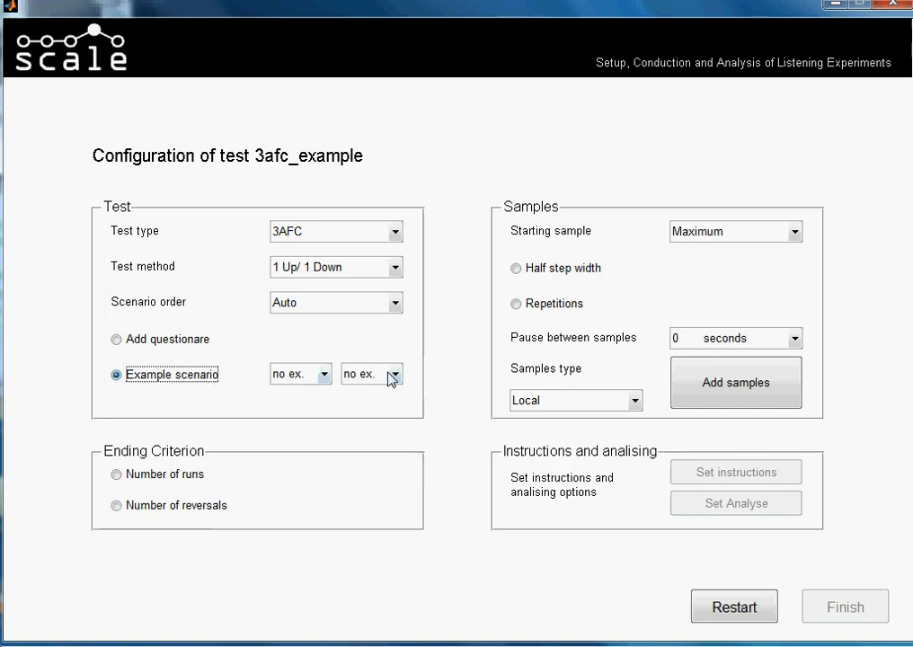
{"action": "left_click", "coordinate": [302, 384]}
{"action": "mouse_move", "coordinate": [322, 112]}
{"action": "left_mouse_down"}
{"action": "mouse_move", "coordinate": [323, 126]}
{"action": "mouse_move", "coordinate": [322, 116]}
{"action": "left_mouse_up"}
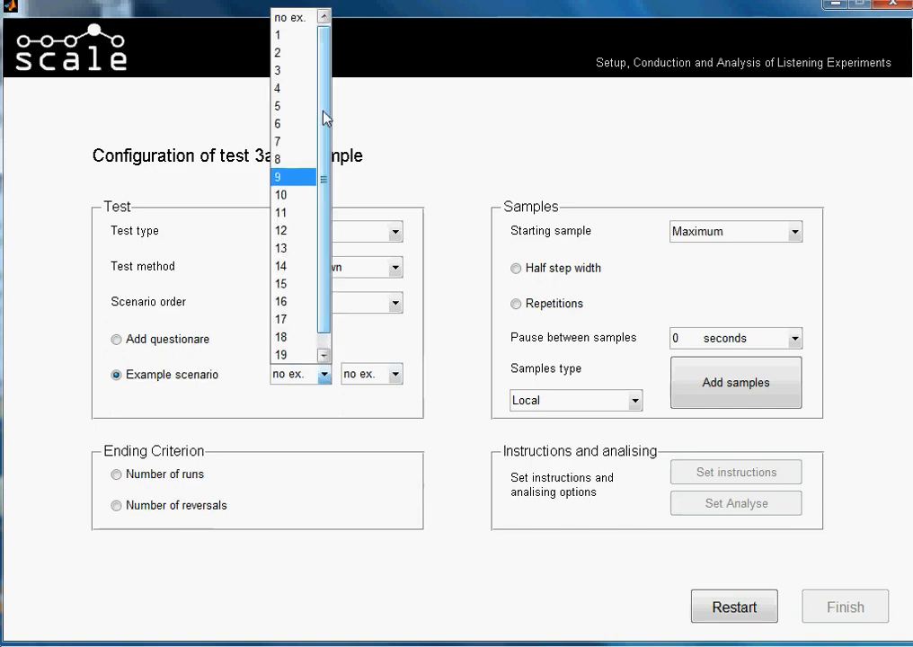
{"action": "left_click", "coordinate": [290, 72]}
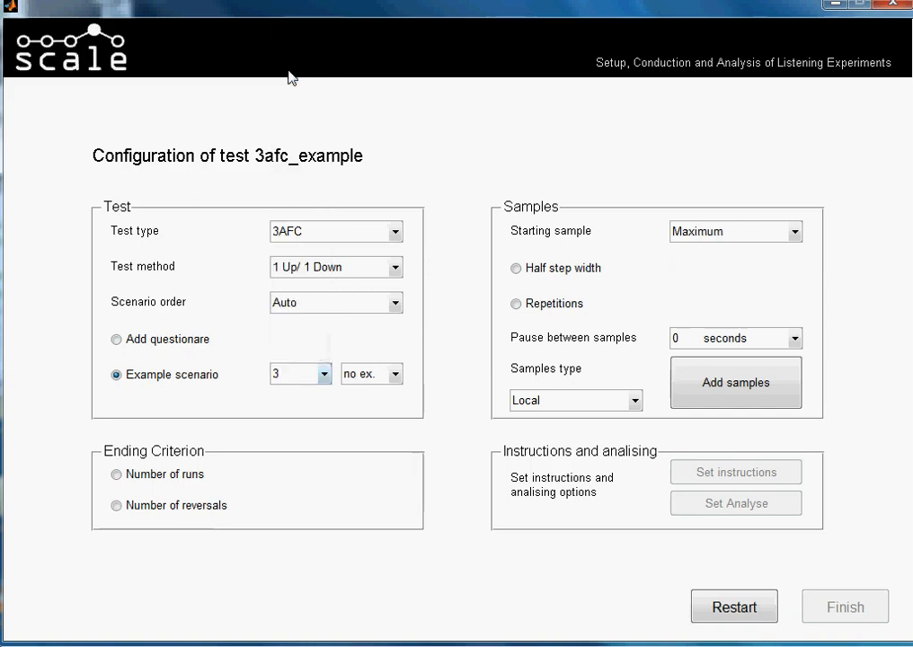
{"action": "left_click", "coordinate": [171, 481]}
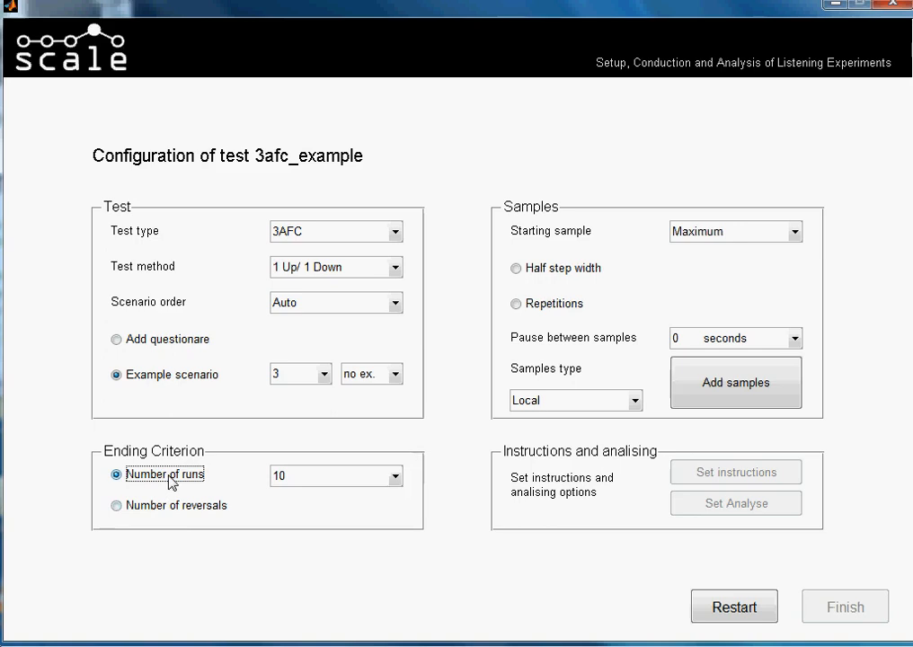
{"action": "left_click", "coordinate": [171, 482]}
{"action": "left_click", "coordinate": [172, 503]}
{"action": "left_click", "coordinate": [169, 480]}
{"action": "left_click", "coordinate": [169, 481]}
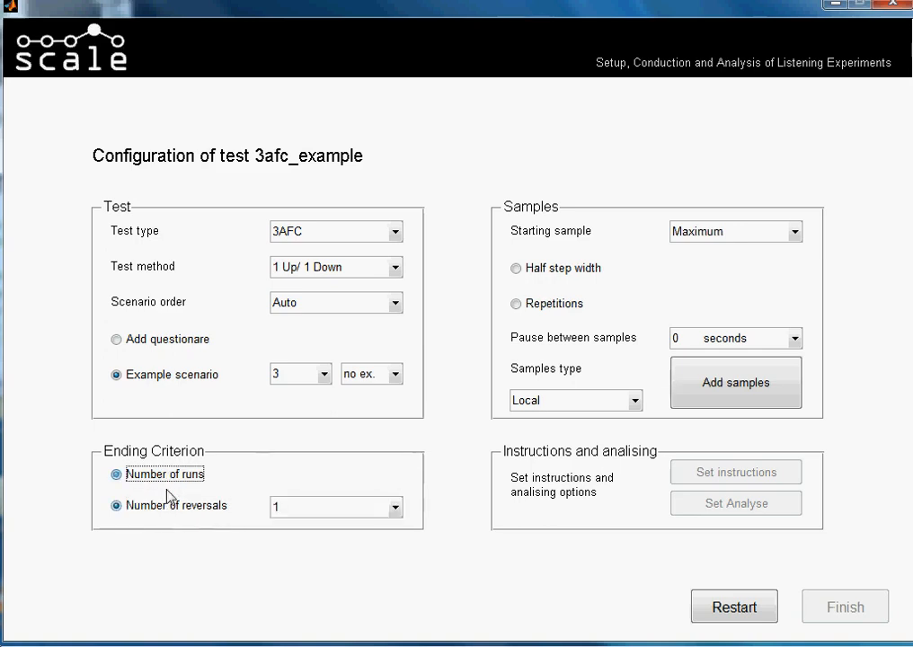
{"action": "left_click", "coordinate": [171, 505]}
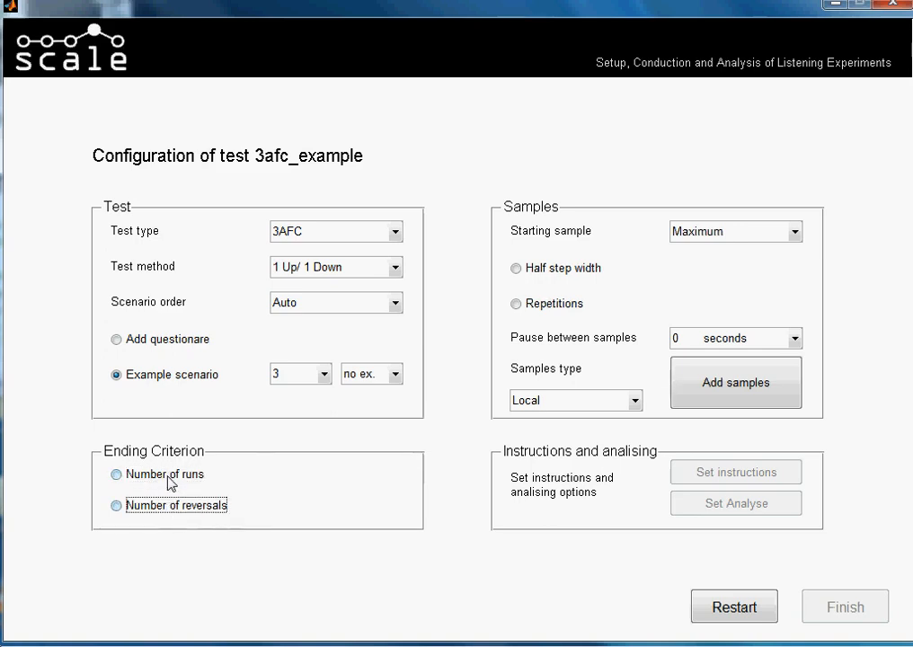
Step: Enable both ending criteria, with the number of runs set to 20 and the number of reversals set to 3
{"action": "left_click", "coordinate": [168, 481]}
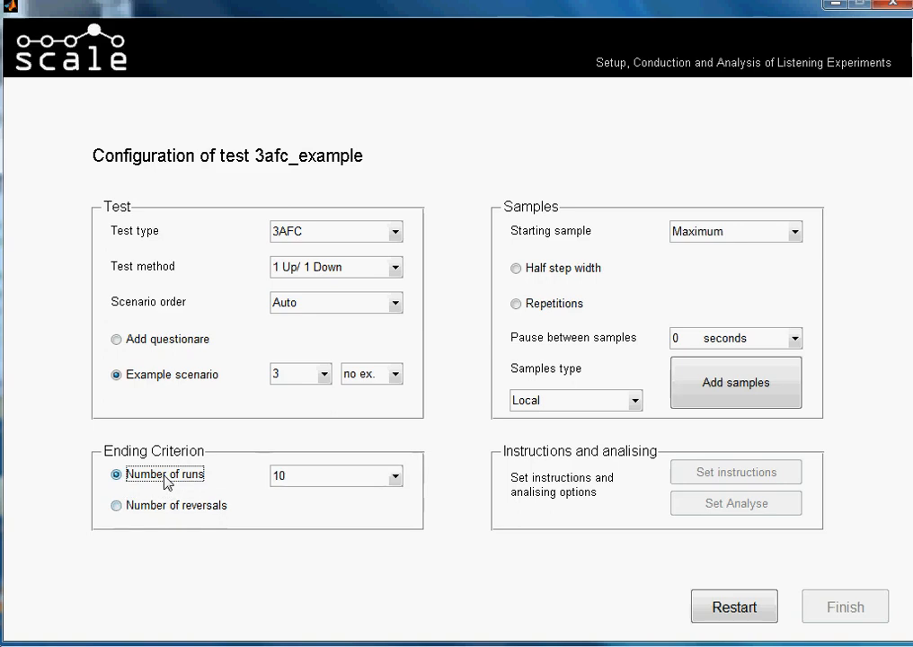
{"action": "left_click", "coordinate": [395, 476]}
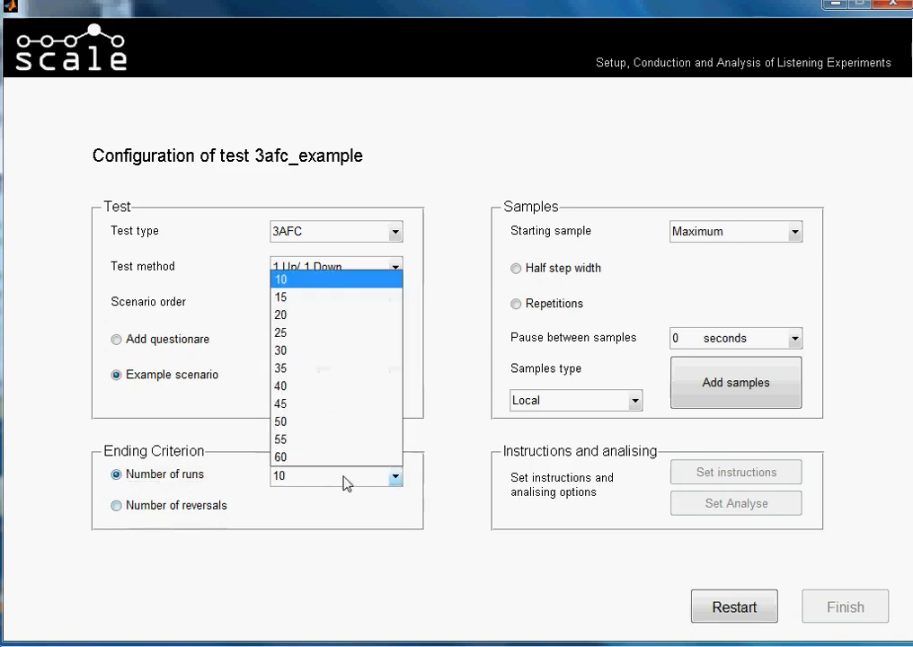
{"action": "left_click", "coordinate": [341, 316]}
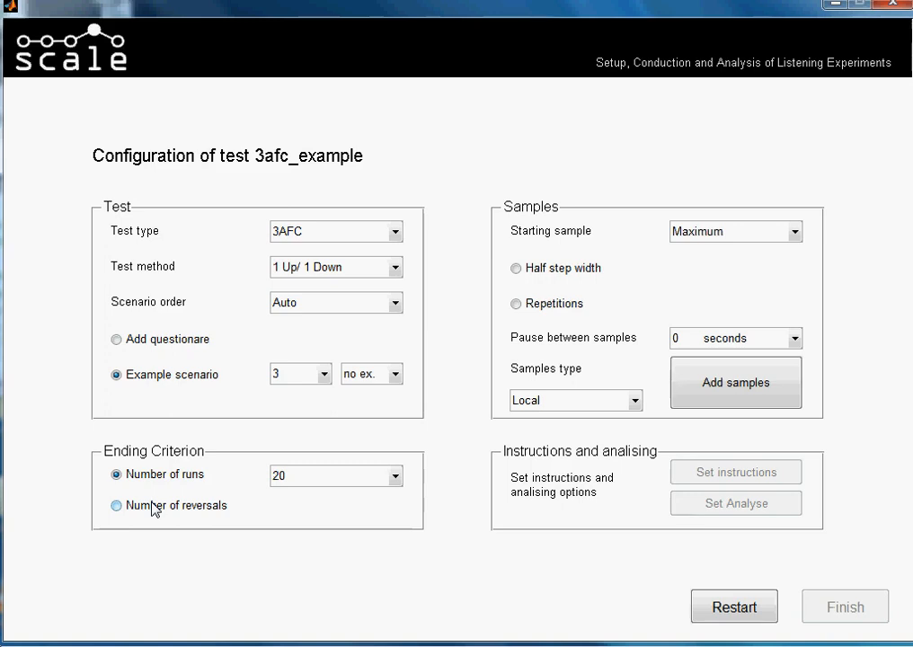
{"action": "left_click", "coordinate": [155, 508]}
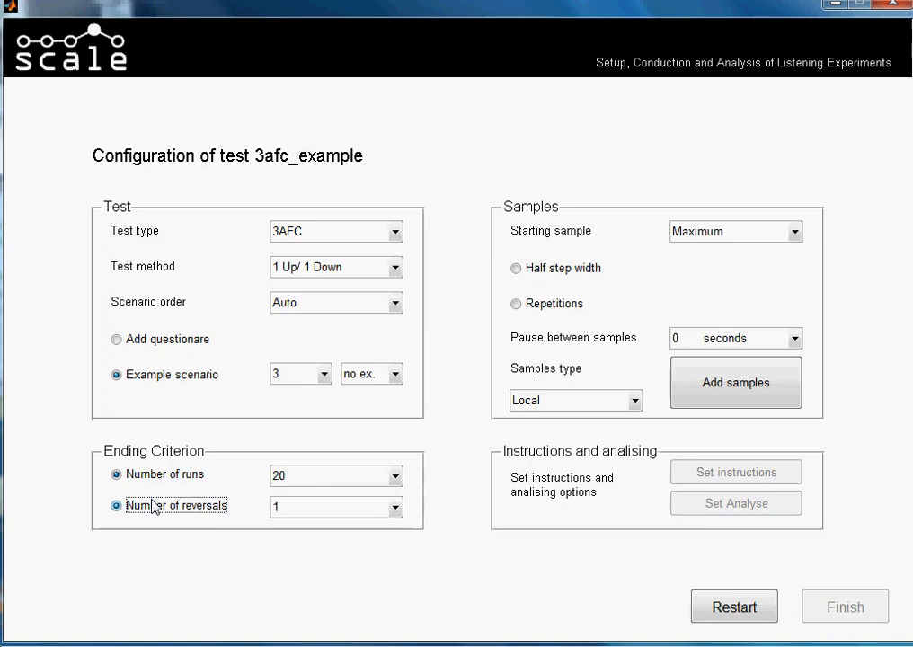
{"action": "left_click", "coordinate": [368, 511]}
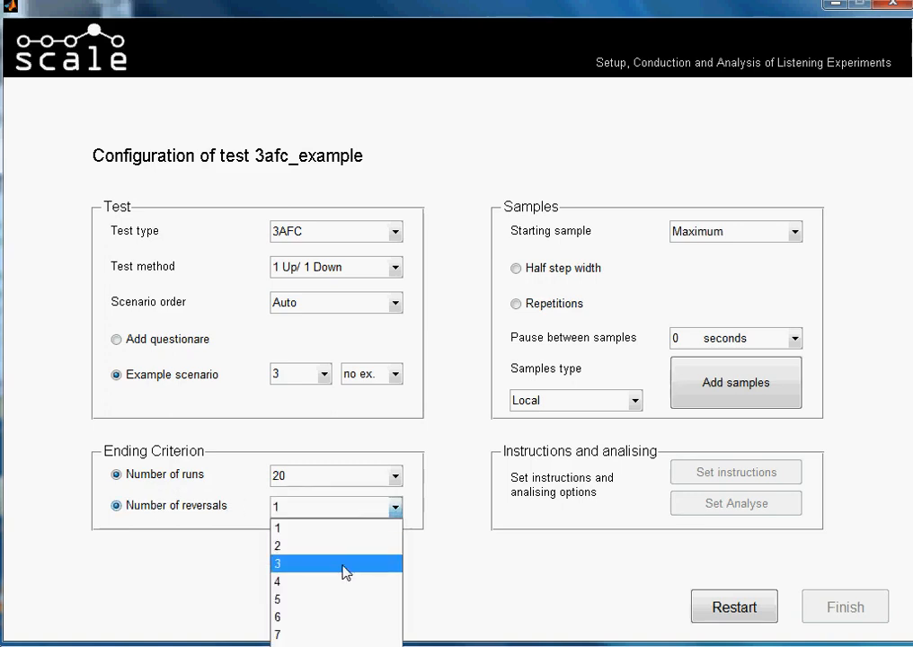
{"action": "left_click", "coordinate": [346, 570]}
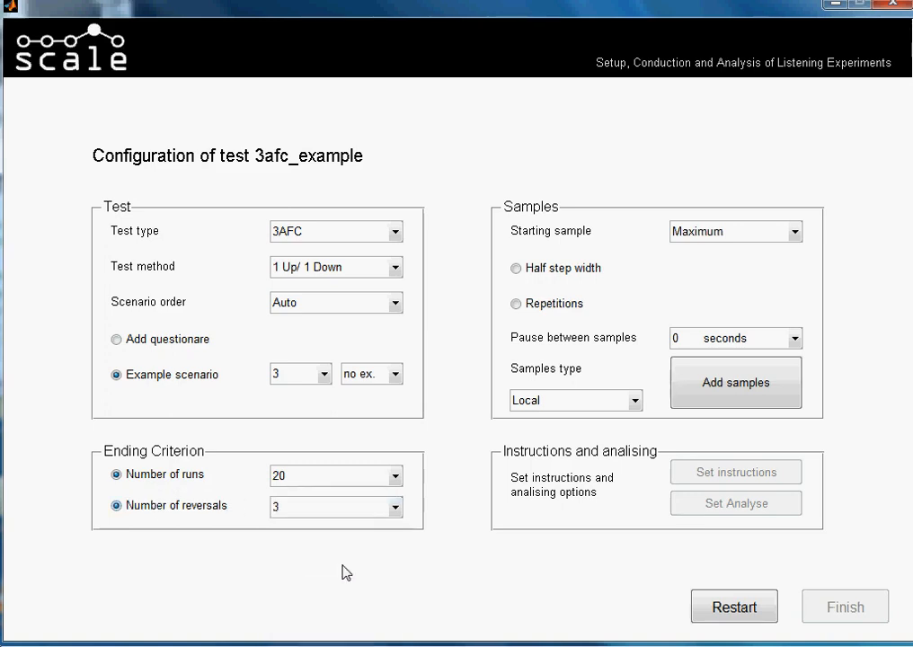
Step: Choose Maximum as the starting sample and enable repetitions with 2 pro run
{"action": "left_click", "coordinate": [744, 236]}
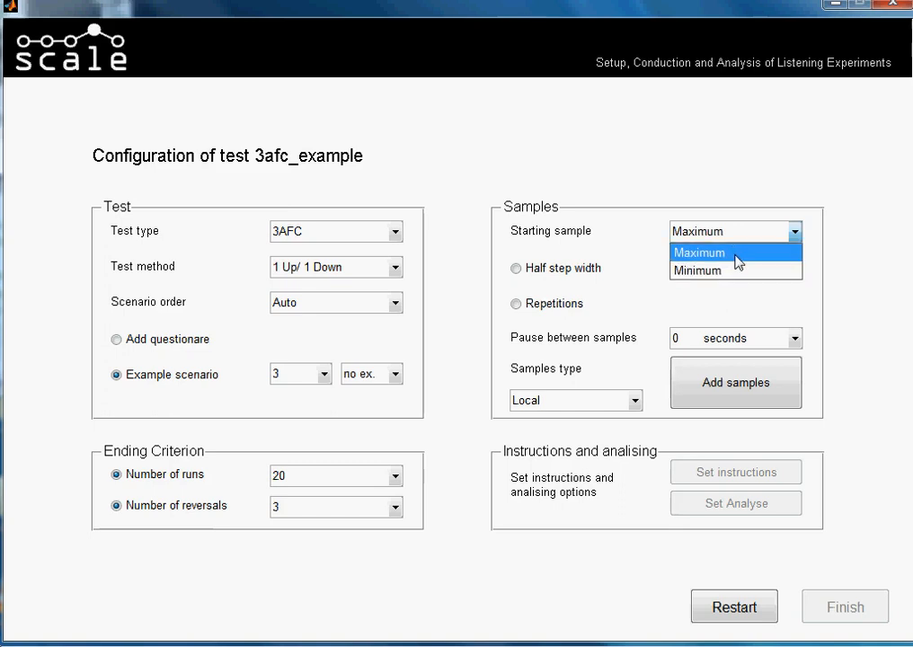
{"action": "left_click", "coordinate": [681, 254]}
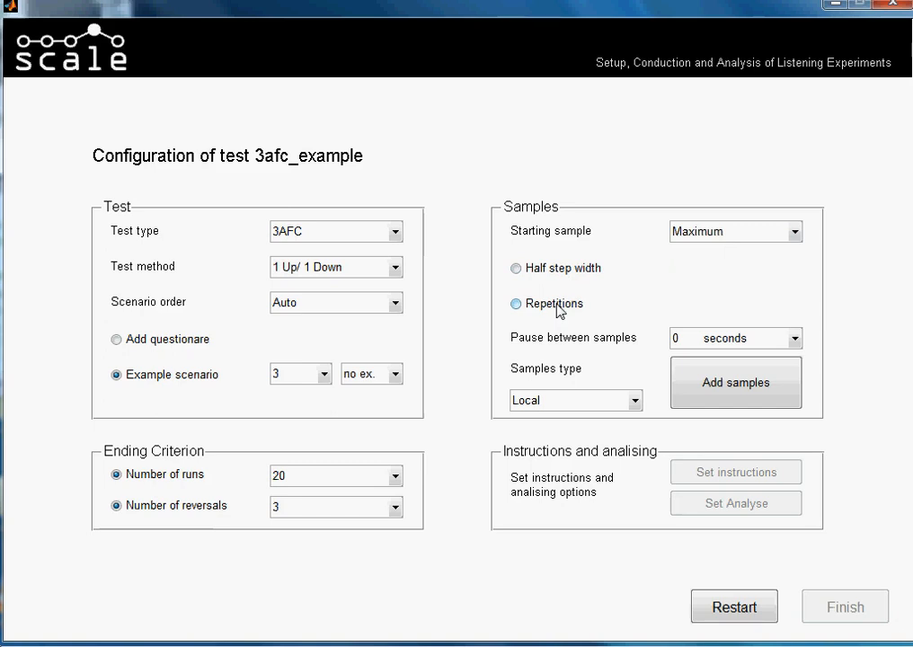
{"action": "left_click", "coordinate": [557, 305]}
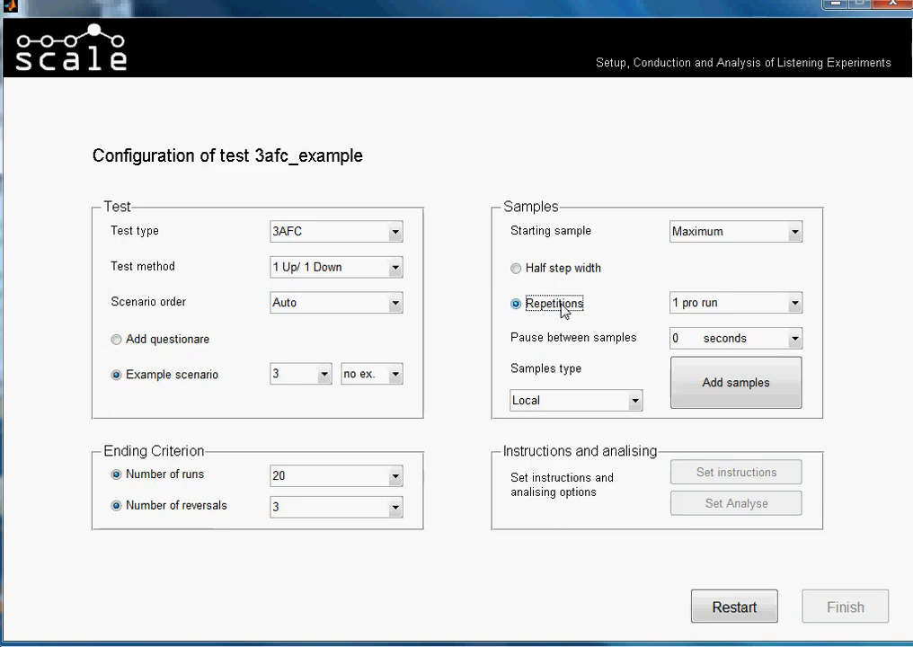
{"action": "left_click", "coordinate": [529, 308]}
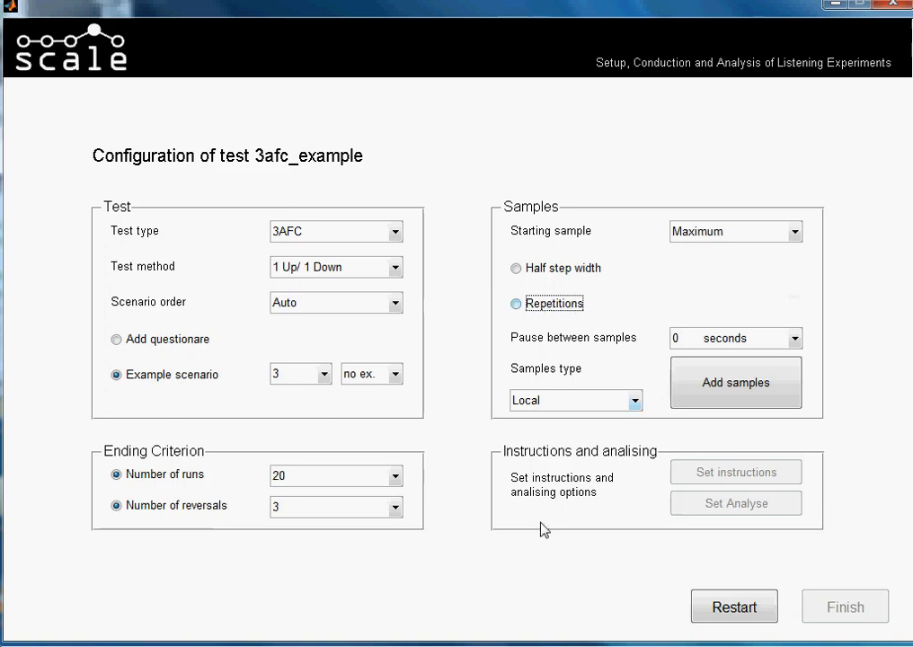
{"action": "left_click", "coordinate": [551, 306]}
{"action": "left_click", "coordinate": [676, 303]}
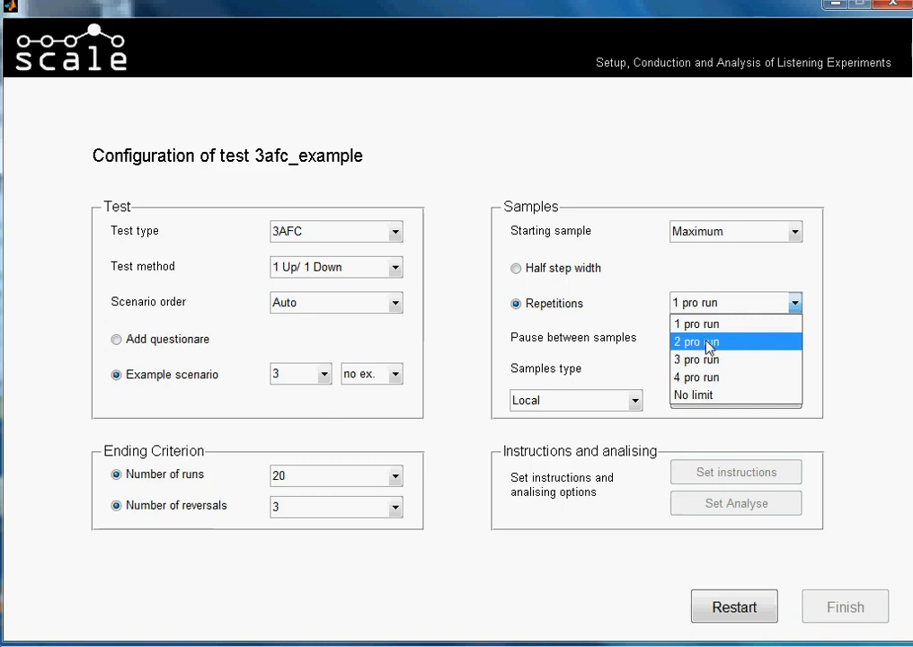
{"action": "left_click", "coordinate": [709, 344]}
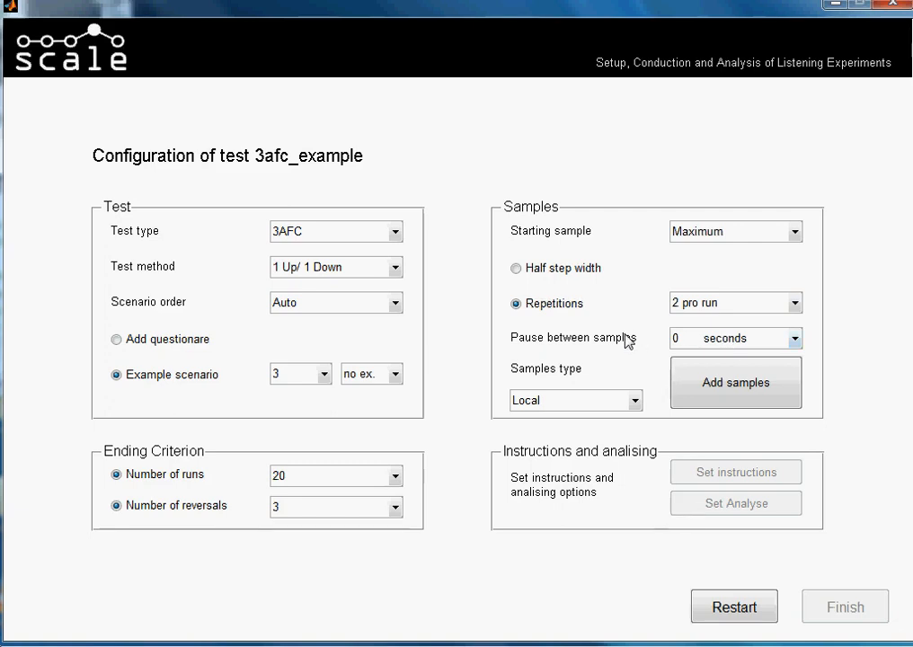
Step: Choose Local as the samples type and start adding samples to the test
{"action": "left_click", "coordinate": [635, 403]}
{"action": "left_click", "coordinate": [593, 407]}
{"action": "left_click", "coordinate": [766, 392]}
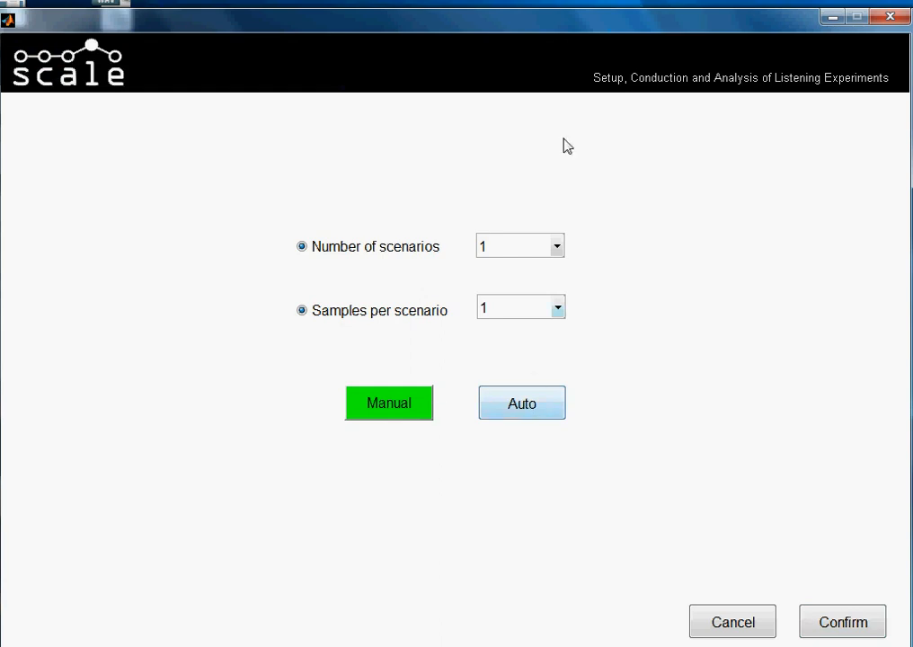
Step: Set up manual sample assignment with 3 scenarios and 1 sample per scenario, and confirm the setup
{"action": "left_click_drag", "start_coordinate": [552, 18], "coordinate": [550, 10]}
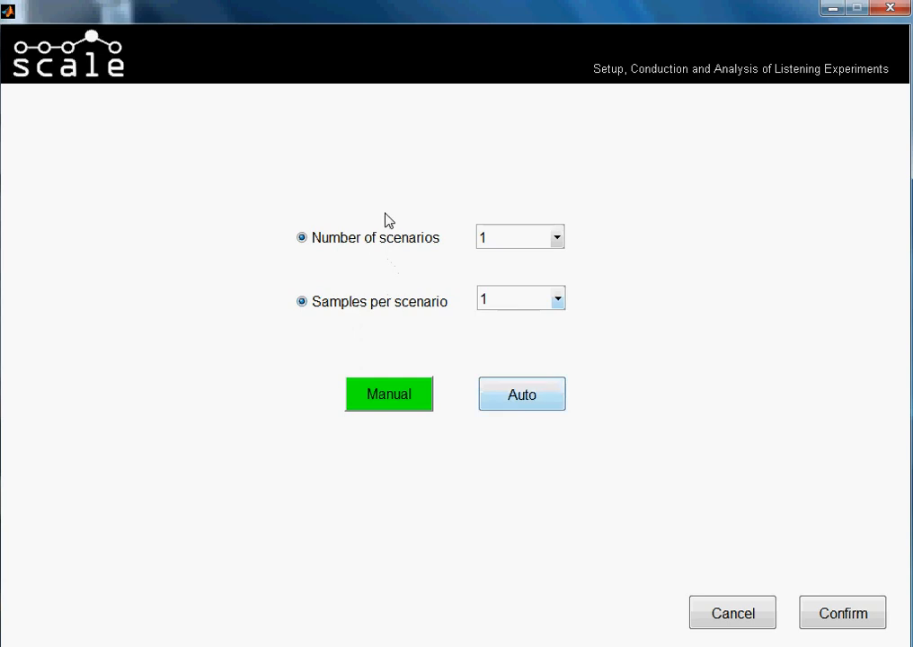
{"action": "left_click", "coordinate": [557, 239]}
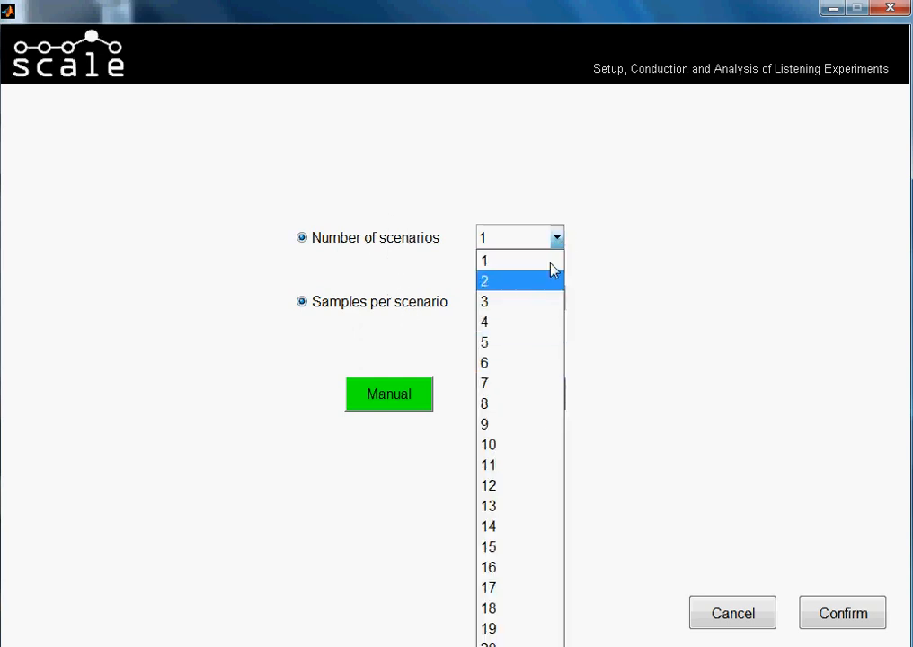
{"action": "left_click", "coordinate": [552, 263]}
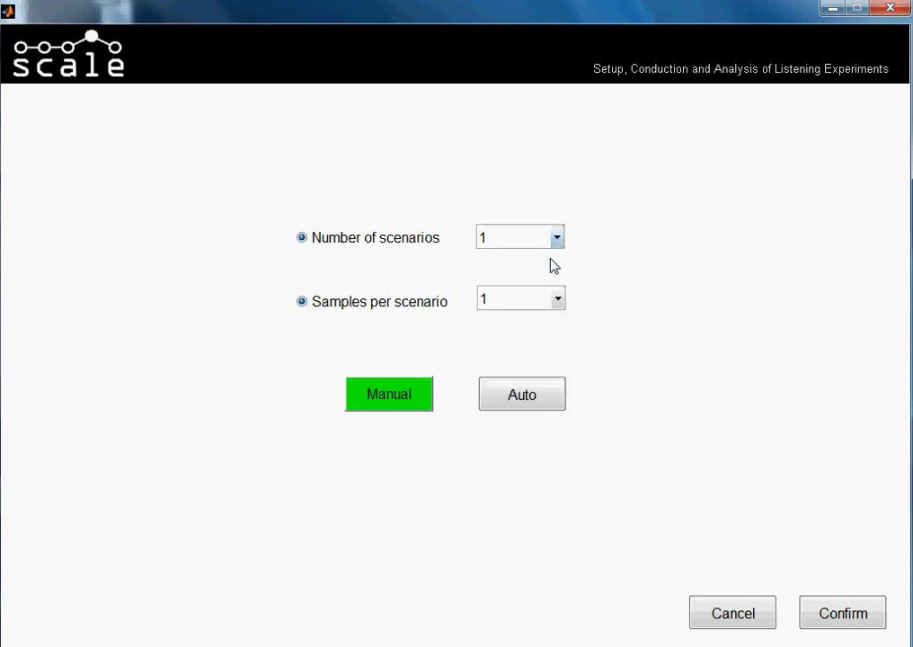
{"action": "left_click", "coordinate": [563, 306]}
{"action": "left_click", "coordinate": [564, 306]}
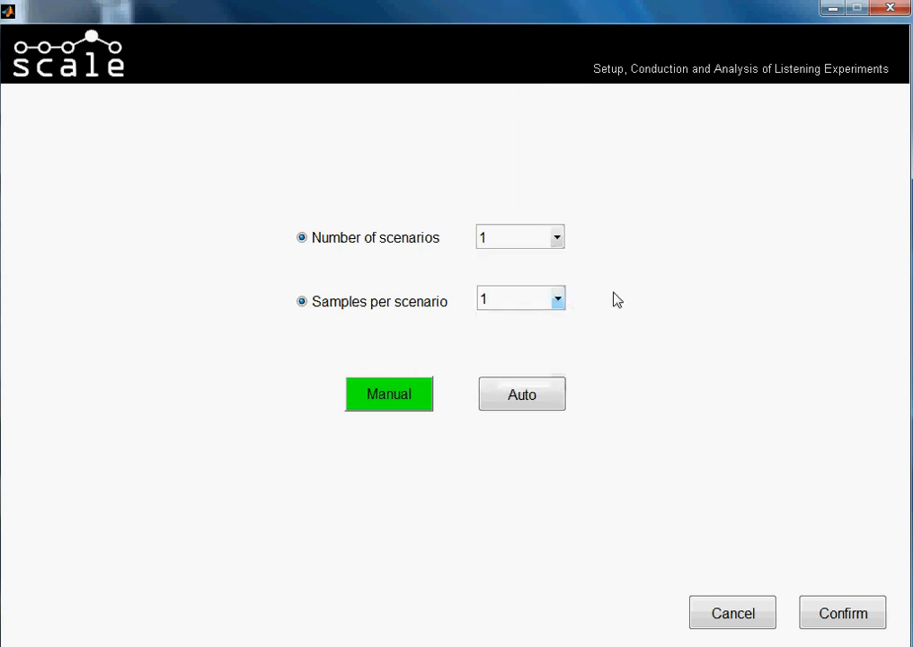
{"action": "left_click", "coordinate": [557, 239]}
{"action": "left_click", "coordinate": [545, 301]}
{"action": "left_click", "coordinate": [820, 611]}
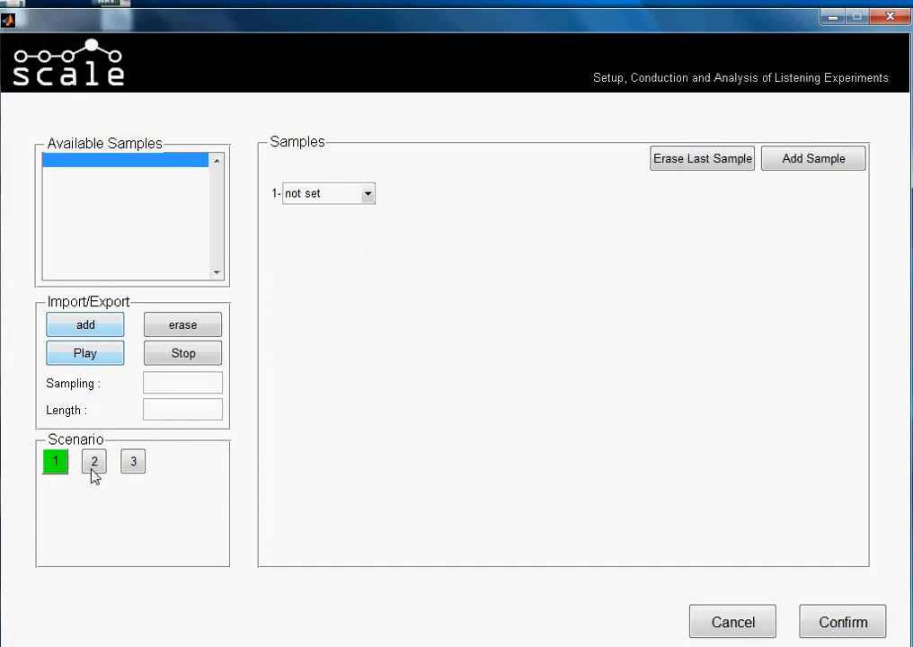
Step: Go through scenarios 1, 2 and 3 to view their sample assignments, ending on scenario 3
{"action": "left_click", "coordinate": [93, 468]}
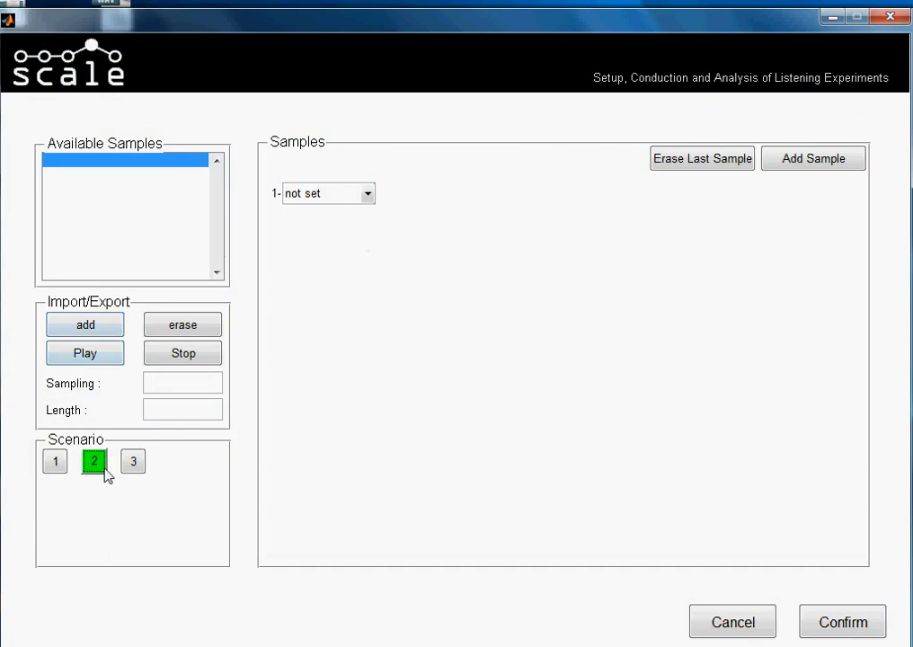
{"action": "left_click", "coordinate": [125, 468]}
{"action": "left_click", "coordinate": [56, 464]}
{"action": "left_click", "coordinate": [90, 465]}
{"action": "left_click", "coordinate": [135, 464]}
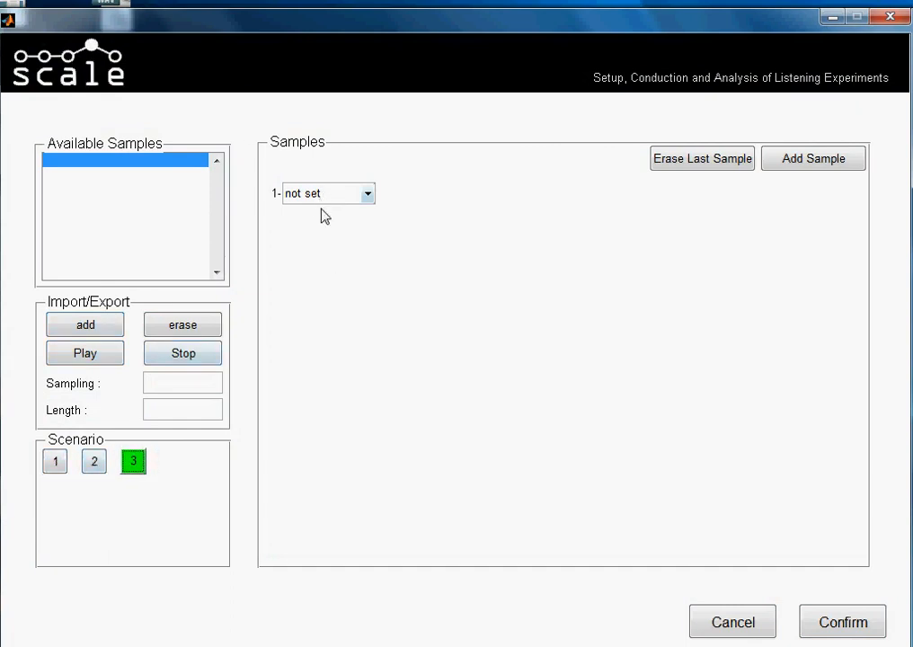
Step: Add three more sample slots to scenario 1, checking the other scenarios and returning to scenario 1
{"action": "left_click", "coordinate": [55, 463]}
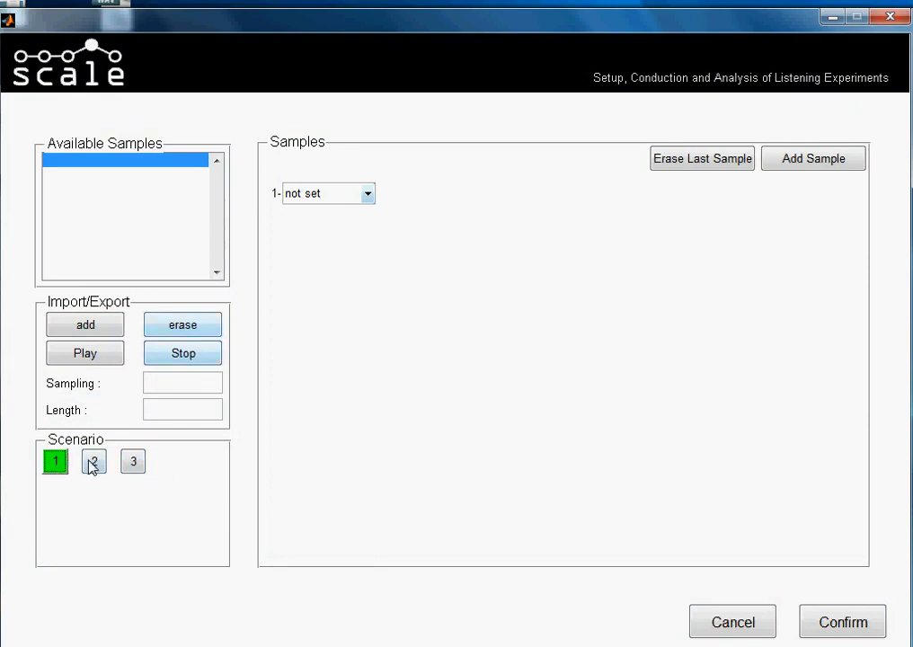
{"action": "left_click", "coordinate": [94, 464]}
{"action": "left_click", "coordinate": [133, 463]}
{"action": "left_click", "coordinate": [55, 463]}
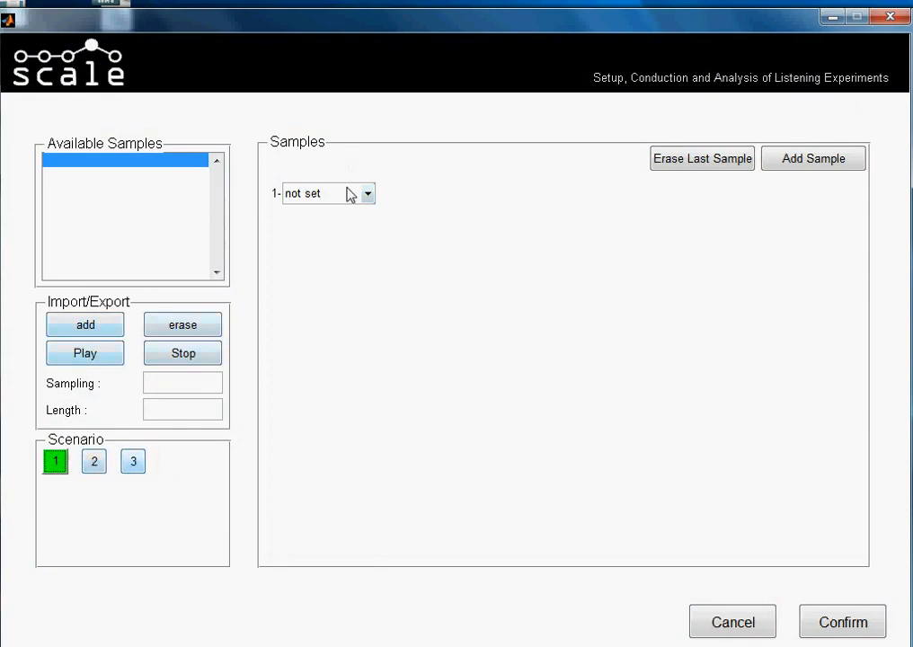
{"action": "left_click", "coordinate": [807, 171]}
{"action": "left_click", "coordinate": [807, 171]}
{"action": "left_click", "coordinate": [807, 170]}
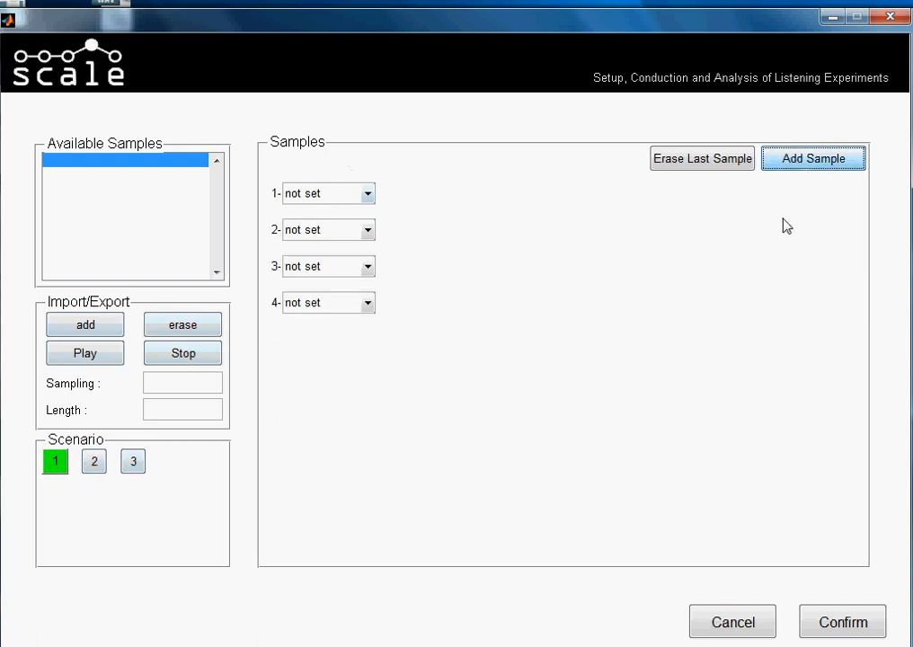
{"action": "left_click", "coordinate": [91, 464]}
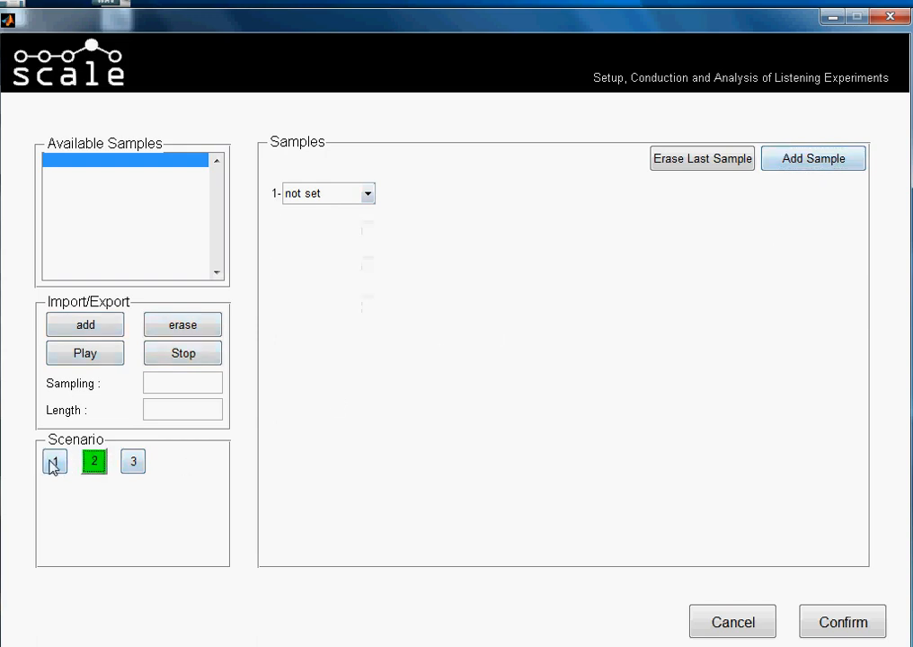
{"action": "left_click", "coordinate": [54, 464]}
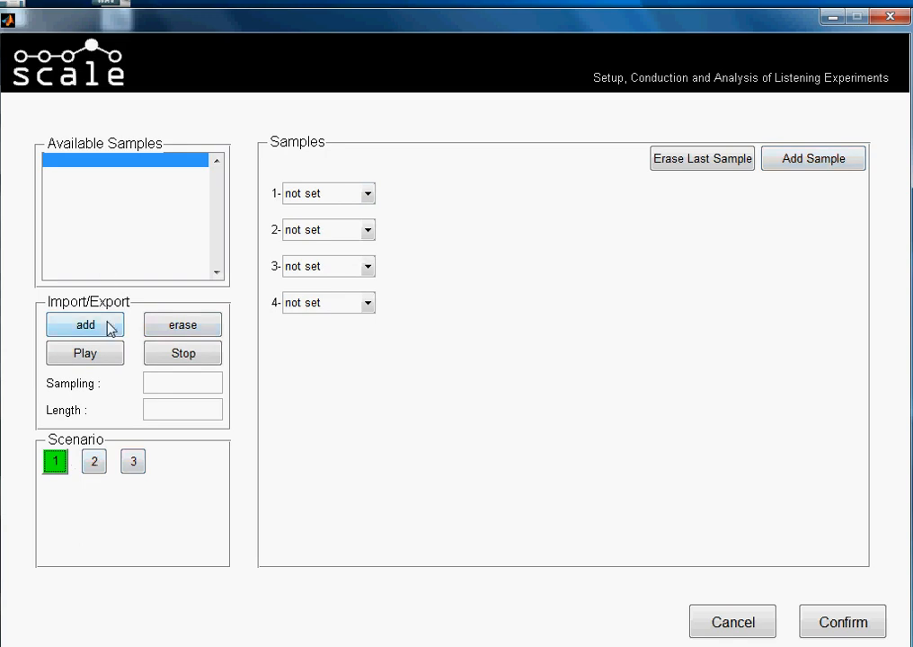
Step: Import the samples from tone0125Hz.wav through tone0269Hz.wav from the stimuli folder on drive D: into the available samples
{"action": "left_click", "coordinate": [112, 327]}
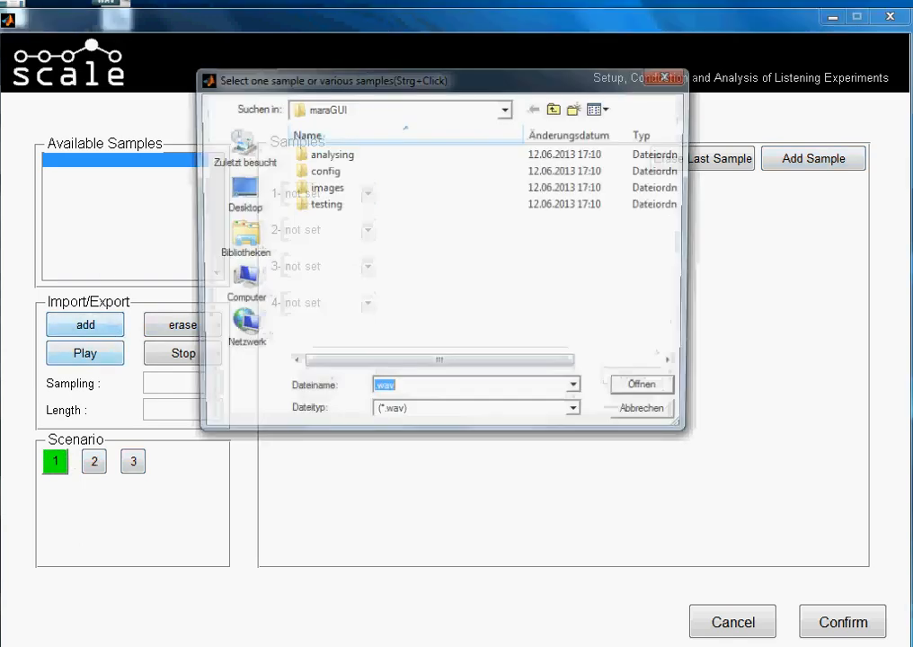
{"action": "left_click", "coordinate": [249, 290]}
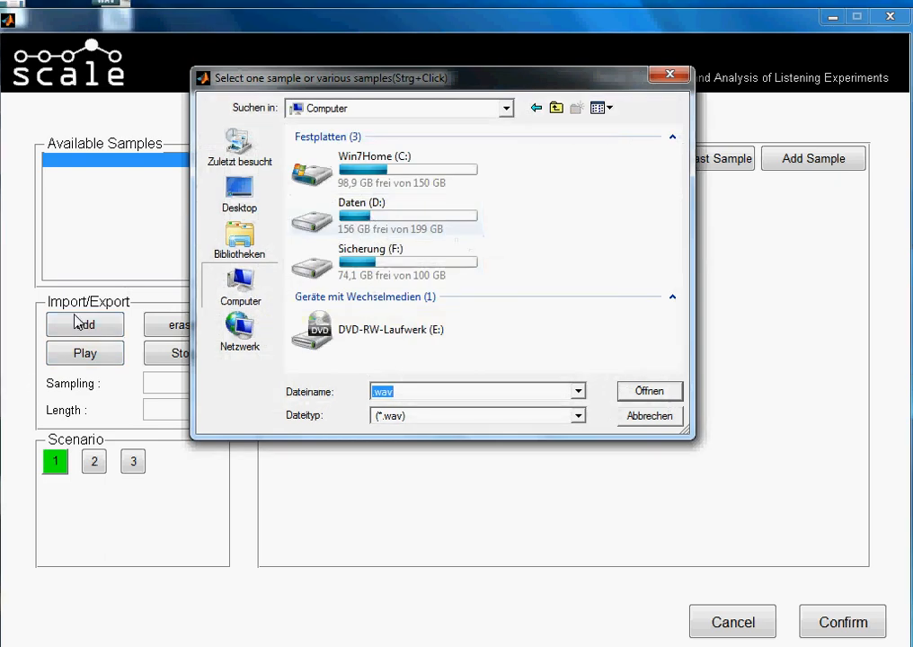
{"action": "double_click", "coordinate": [325, 235]}
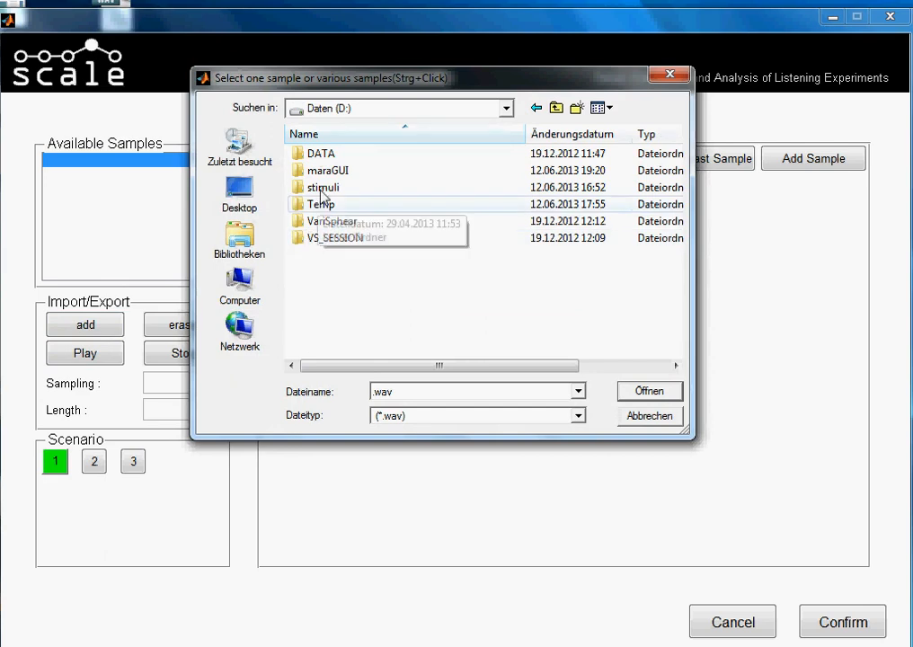
{"action": "double_click", "coordinate": [325, 188]}
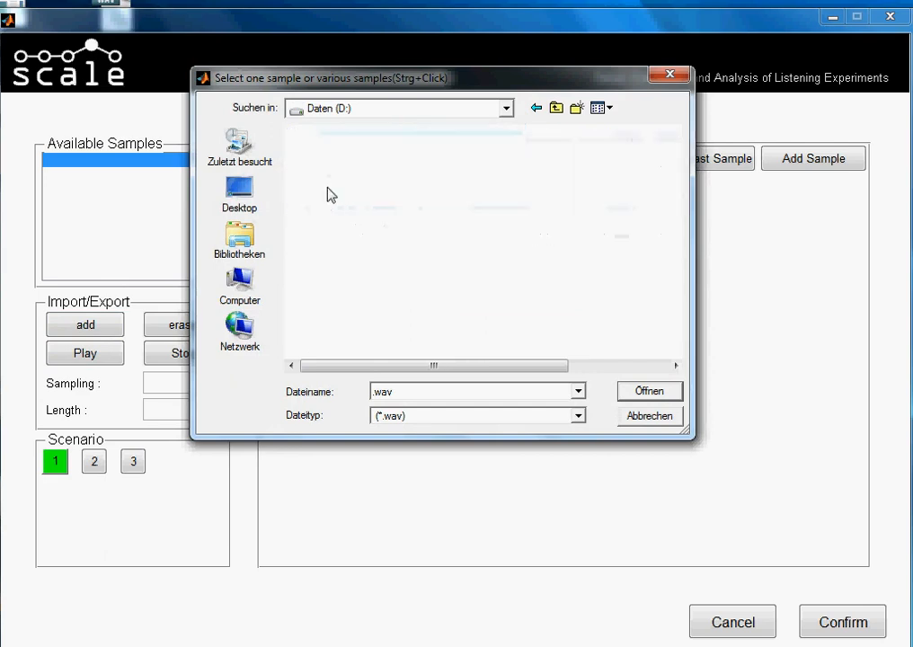
{"action": "left_click", "coordinate": [345, 155]}
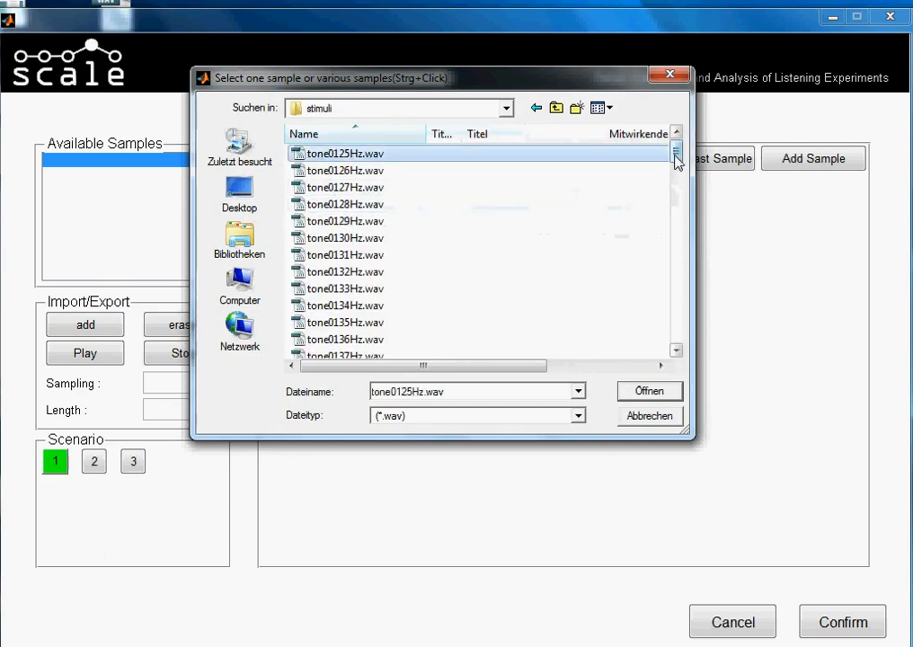
{"action": "left_click_drag", "start_coordinate": [674, 145], "coordinate": [683, 232]}
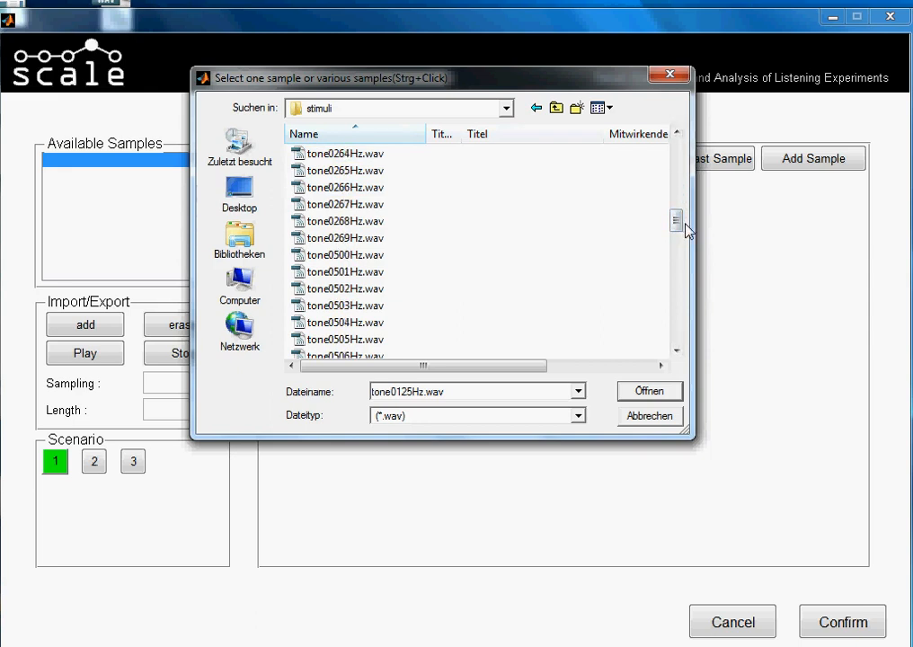
{"action": "left_click", "coordinate": [340, 240], "text": "shift"}
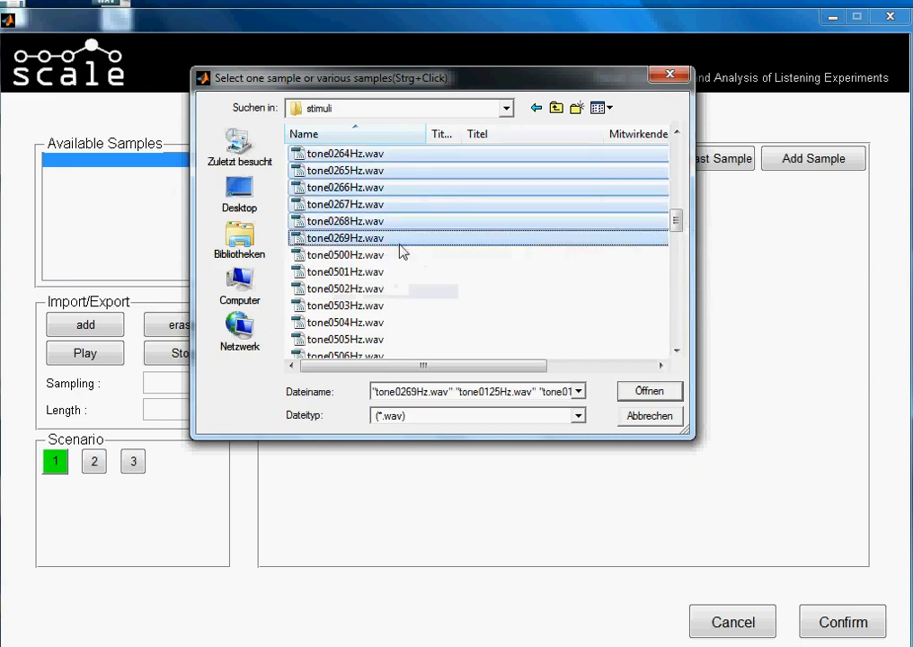
{"action": "mouse_move", "coordinate": [678, 220]}
{"action": "left_mouse_down"}
{"action": "mouse_move", "coordinate": [678, 183]}
{"action": "mouse_move", "coordinate": [676, 211]}
{"action": "left_mouse_up"}
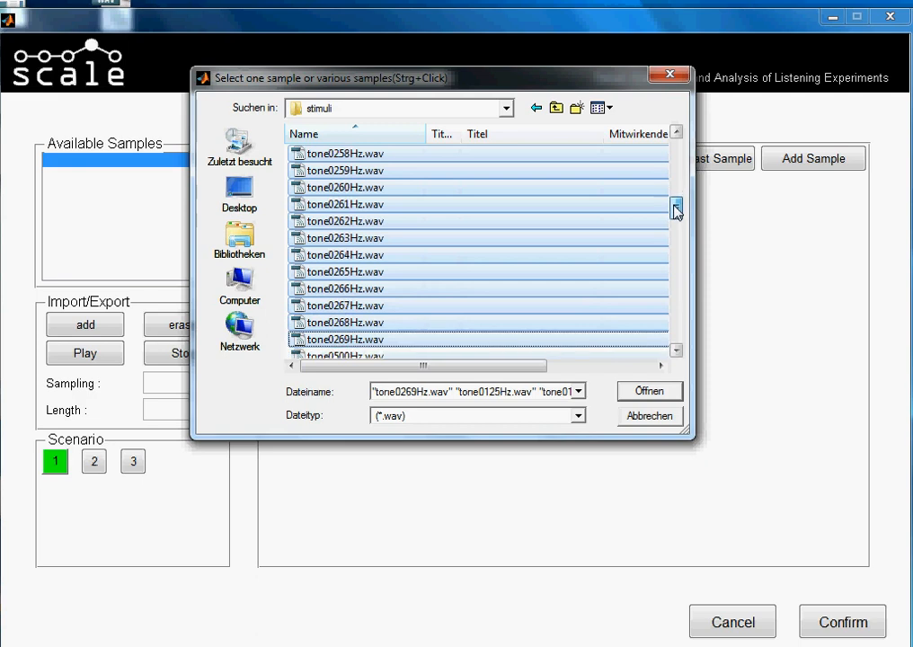
{"action": "left_click", "coordinate": [647, 392]}
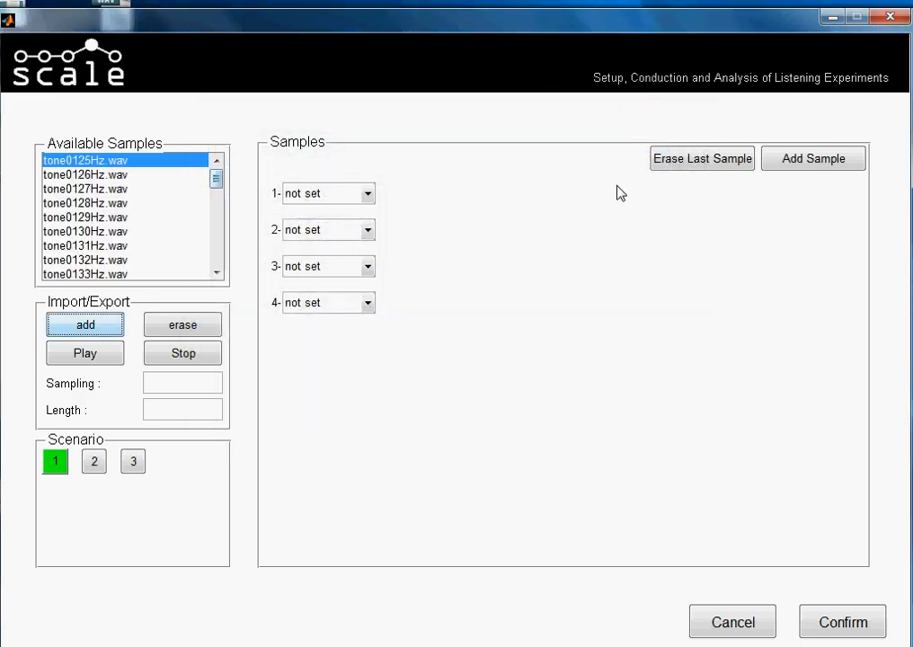
Step: Extend scenario 1 by seven more sample slots, up to slot 11
{"action": "left_click", "coordinate": [96, 468]}
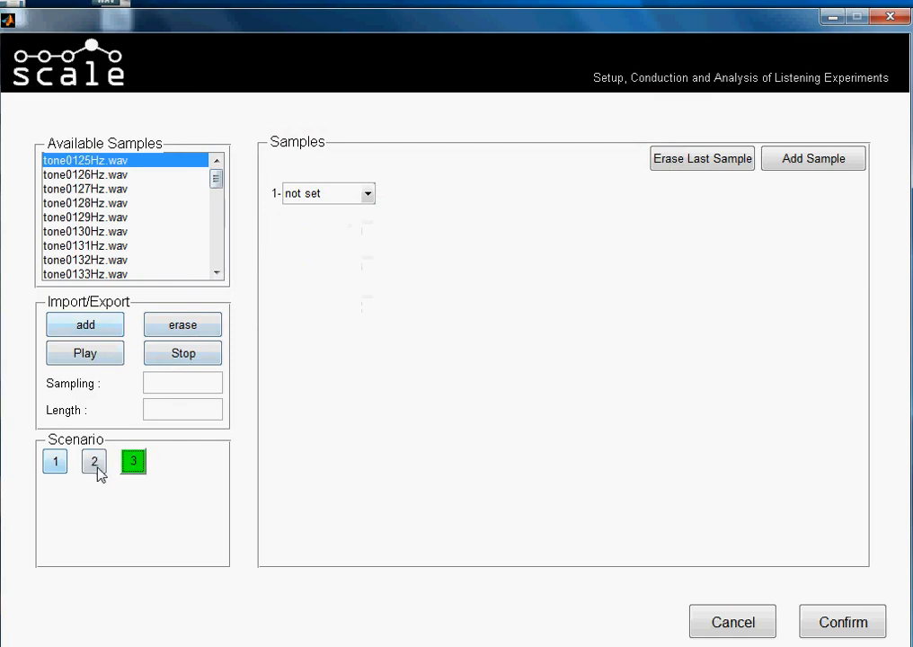
{"action": "left_click", "coordinate": [61, 464]}
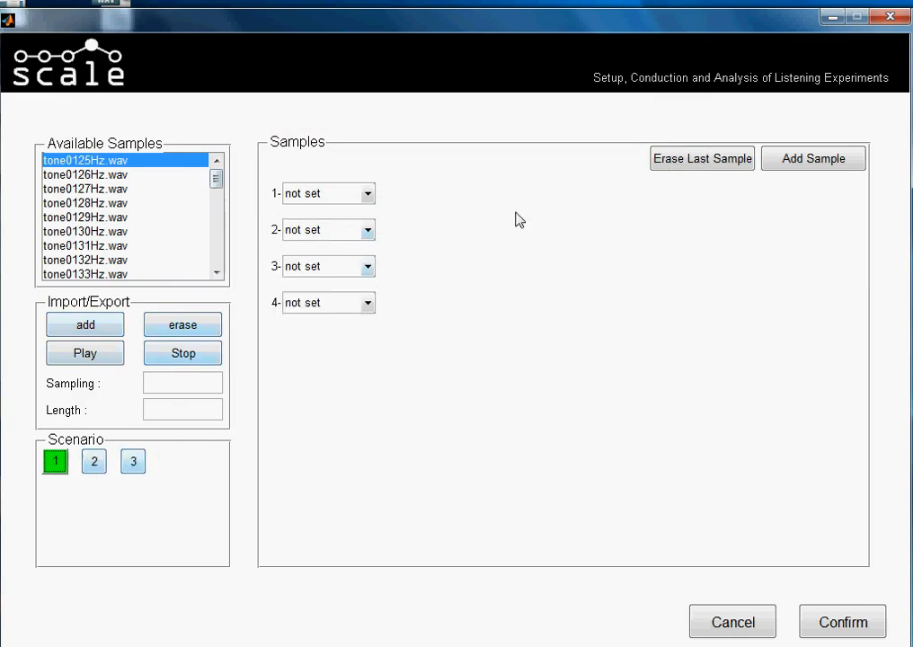
{"action": "left_click", "coordinate": [797, 173]}
{"action": "left_click", "coordinate": [797, 173]}
{"action": "left_click", "coordinate": [798, 173]}
{"action": "left_click", "coordinate": [799, 171]}
{"action": "left_click", "coordinate": [799, 171]}
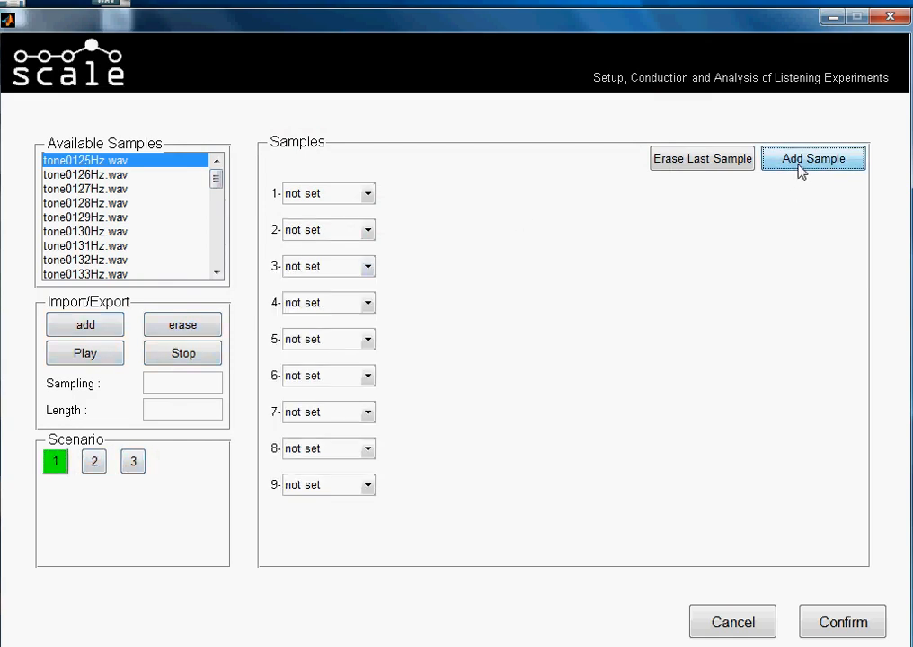
{"action": "left_click", "coordinate": [800, 171]}
{"action": "left_click", "coordinate": [800, 170]}
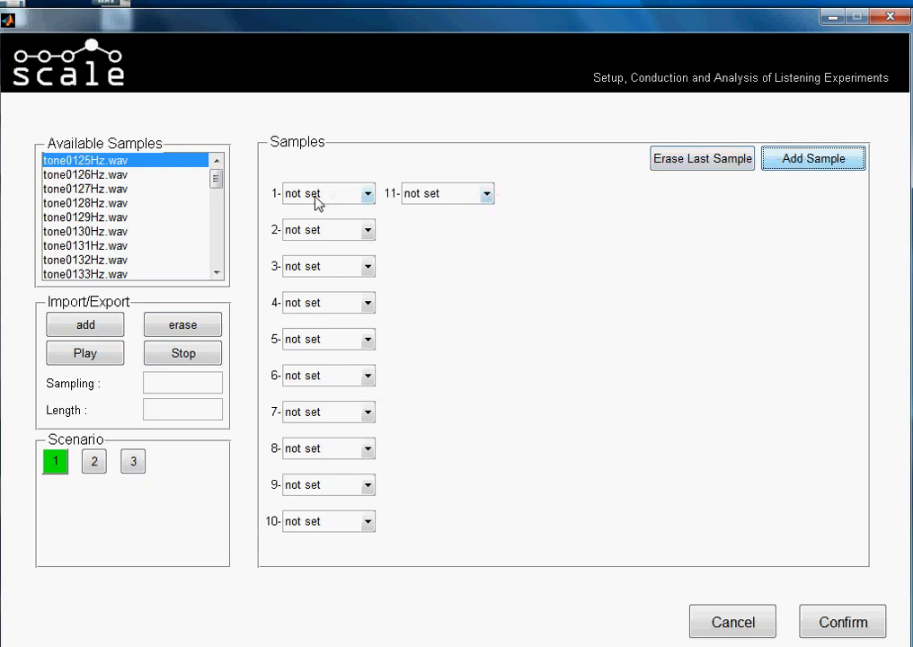
Step: Assign tone0125Hz.wav, tone0126Hz.wav, tone0127Hz.wav and tone0128Hz.wav in order to sample slots 1 to 4 of scenario 1
{"action": "left_click", "coordinate": [370, 198]}
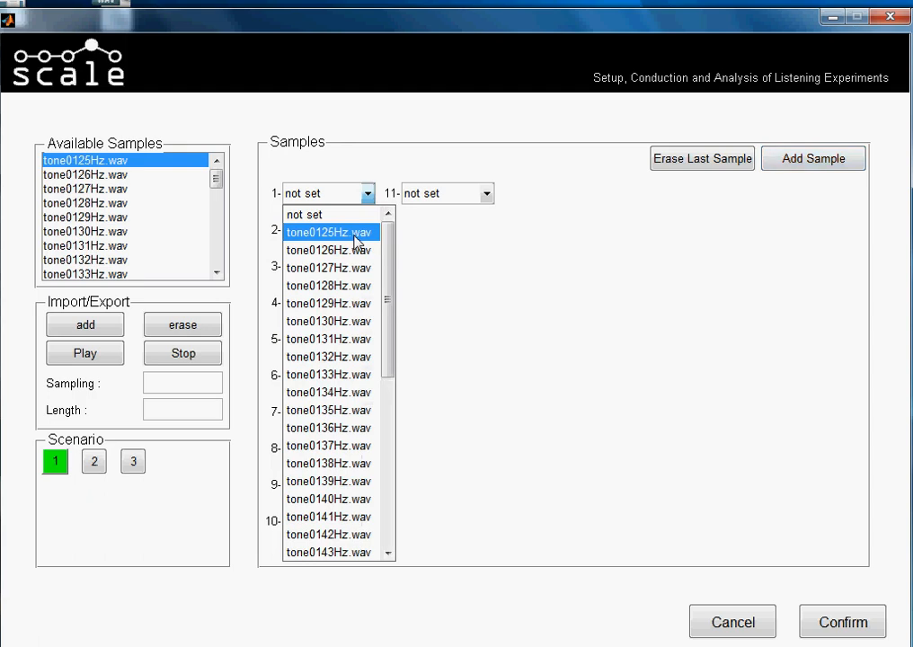
{"action": "left_click", "coordinate": [356, 236]}
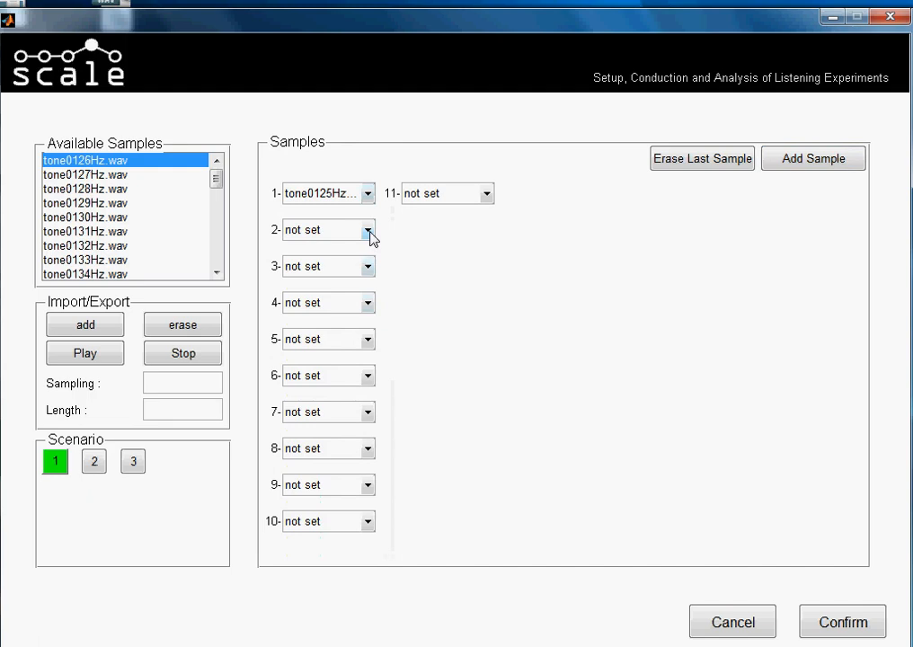
{"action": "left_click", "coordinate": [370, 234]}
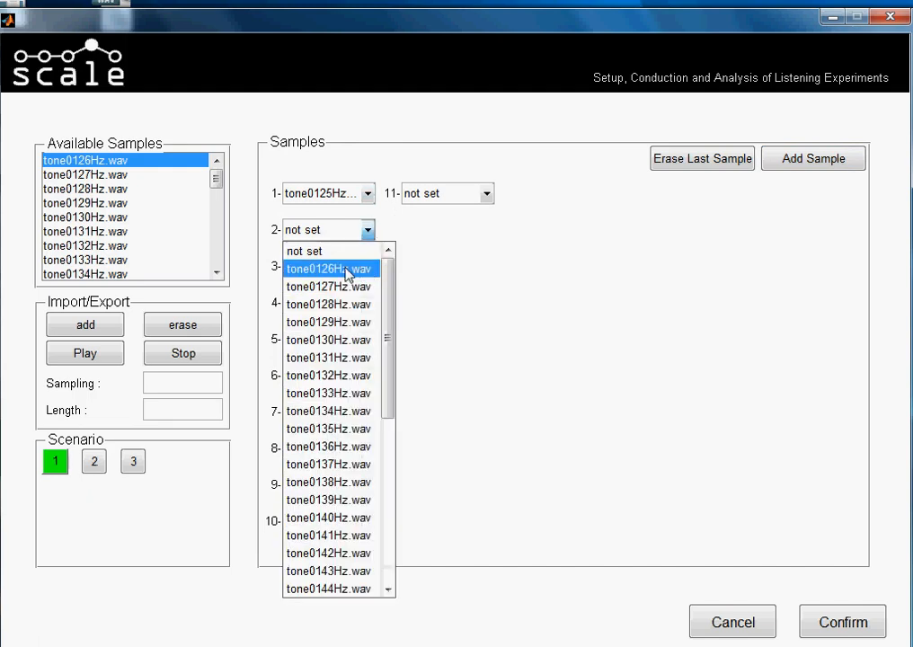
{"action": "left_click", "coordinate": [335, 269]}
{"action": "left_click", "coordinate": [368, 267]}
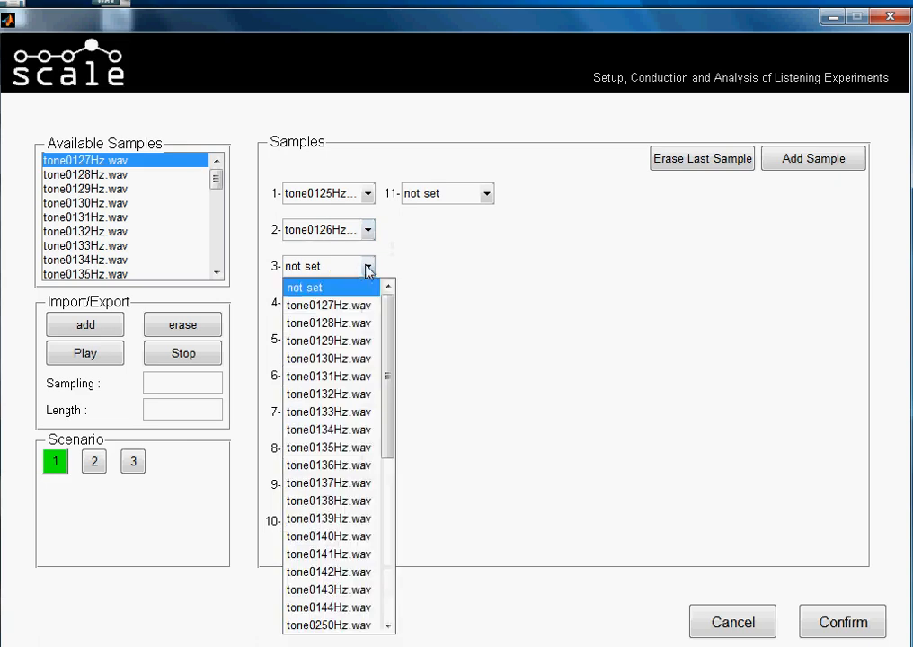
{"action": "left_click", "coordinate": [359, 304]}
{"action": "left_click", "coordinate": [368, 310]}
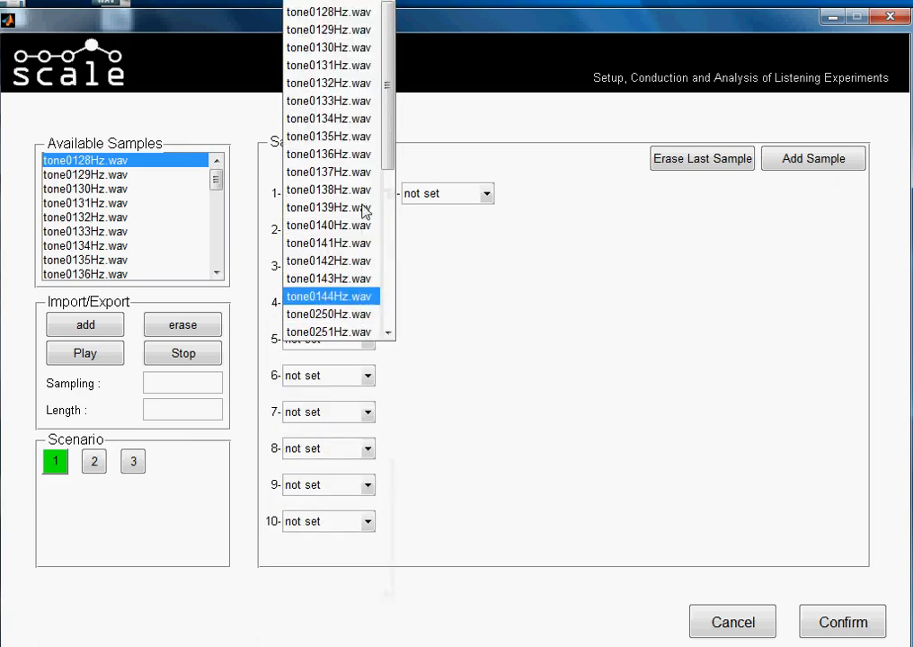
{"action": "left_click", "coordinate": [357, 9]}
Step: Assign tone0129Hz.wav, tone0130Hz.wav, tone0131Hz.wav and tone0132Hz.wav in order to sample slots 5 to 8 of scenario 1
{"action": "left_click", "coordinate": [368, 338]}
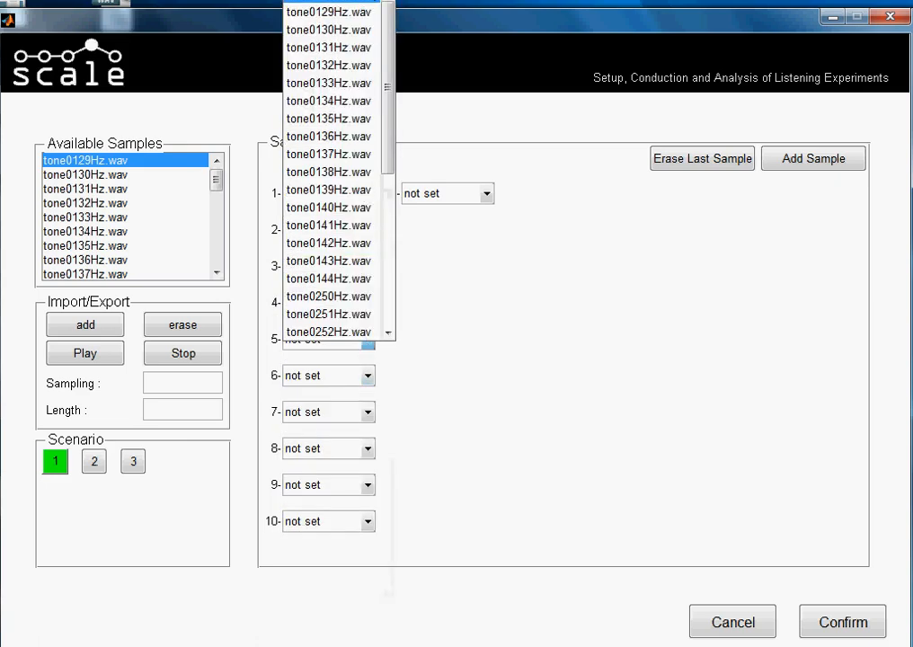
{"action": "left_click", "coordinate": [358, 11]}
{"action": "left_click", "coordinate": [369, 375]}
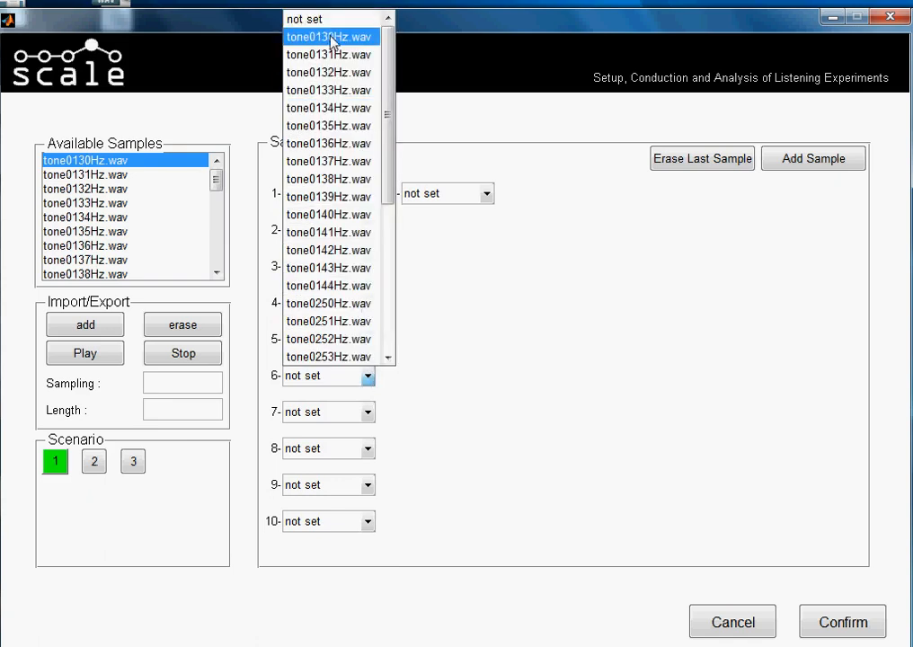
{"action": "left_click", "coordinate": [334, 34]}
{"action": "left_click", "coordinate": [367, 417]}
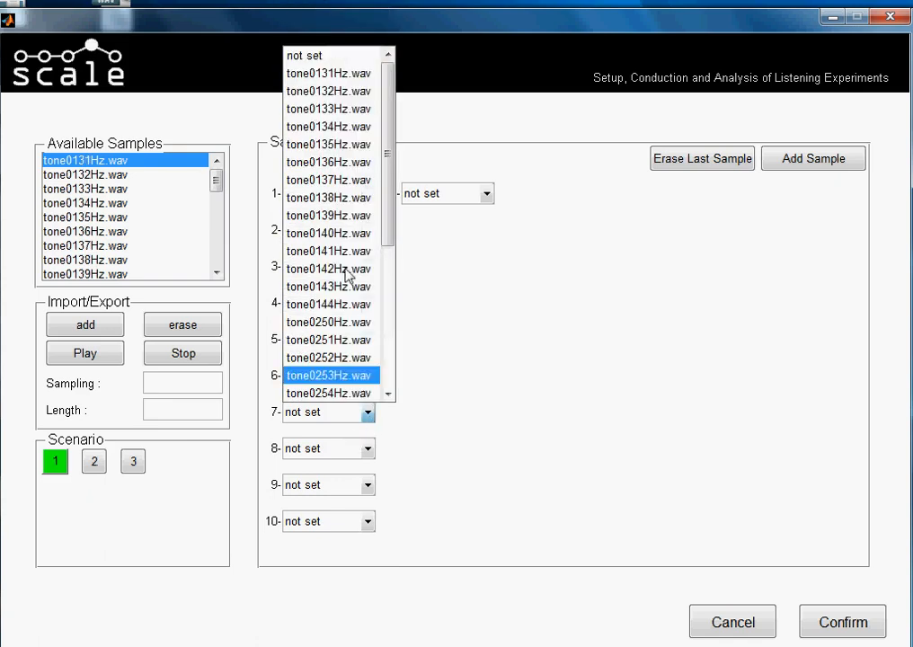
{"action": "left_click", "coordinate": [353, 72]}
{"action": "left_click", "coordinate": [368, 452]}
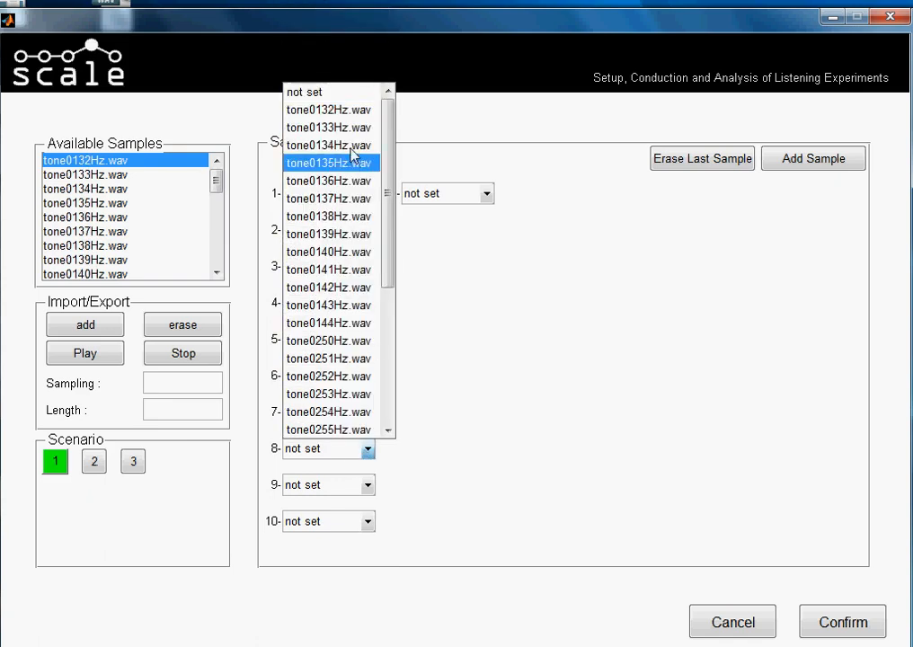
{"action": "left_click", "coordinate": [342, 106]}
Step: Assign tone0133Hz.wav, tone0134Hz.wav and tone0135Hz.wav in order to sample slots 9 to 11 of scenario 1
{"action": "left_click", "coordinate": [369, 485]}
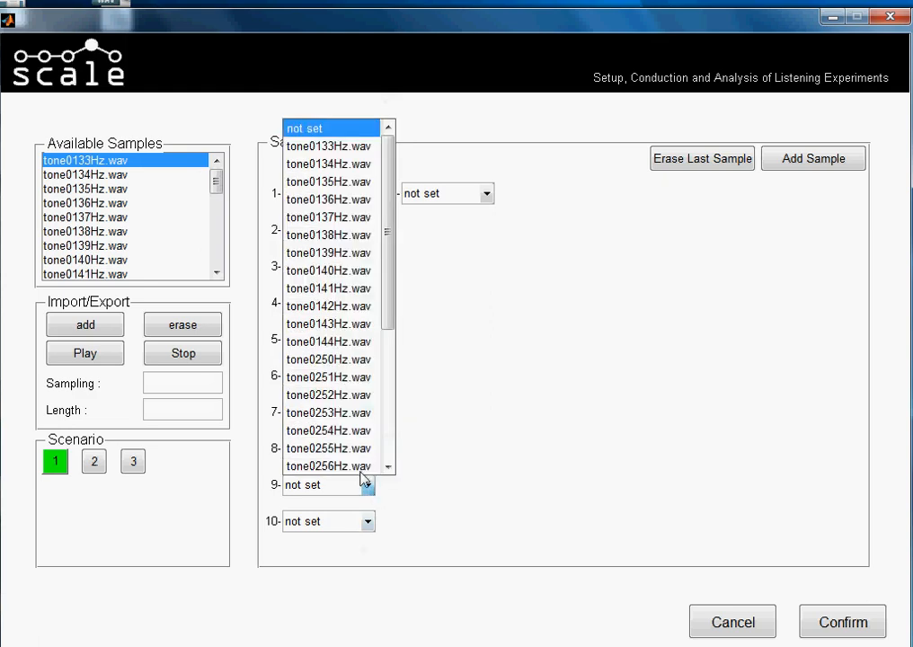
{"action": "left_click", "coordinate": [364, 145]}
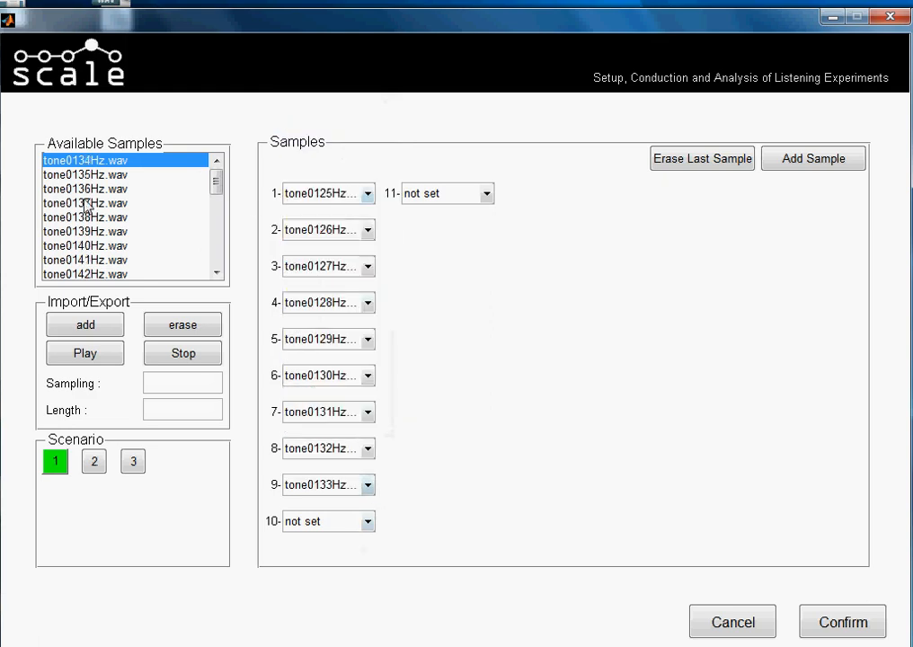
{"action": "left_click", "coordinate": [367, 521]}
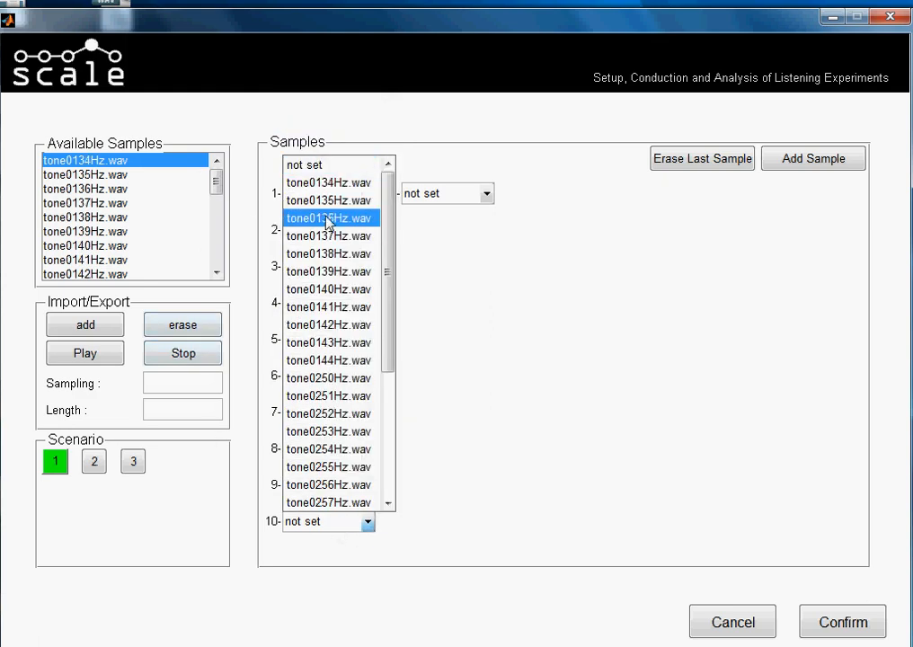
{"action": "left_click", "coordinate": [343, 184]}
{"action": "left_click", "coordinate": [489, 196]}
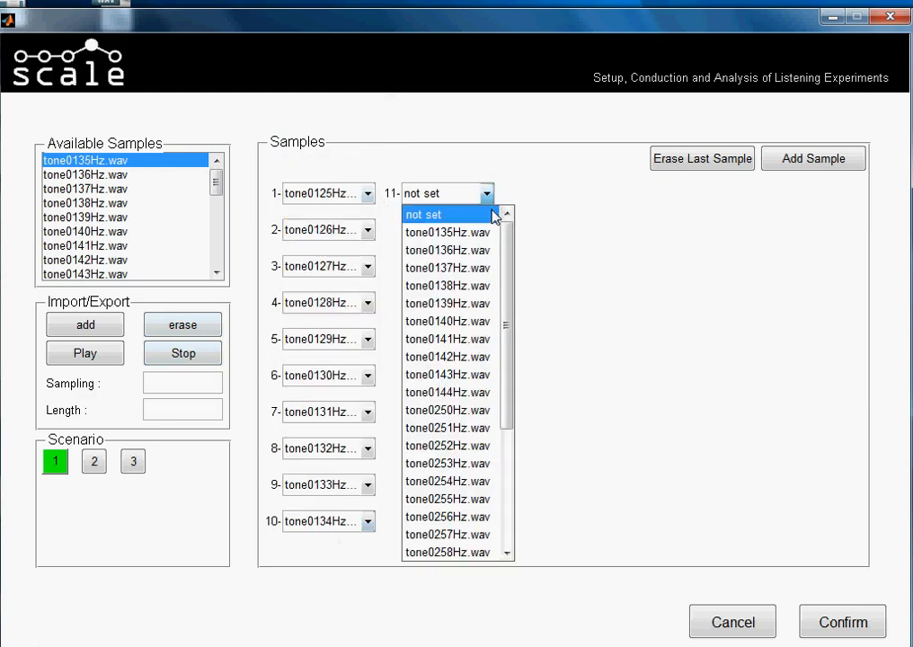
{"action": "left_click", "coordinate": [483, 235]}
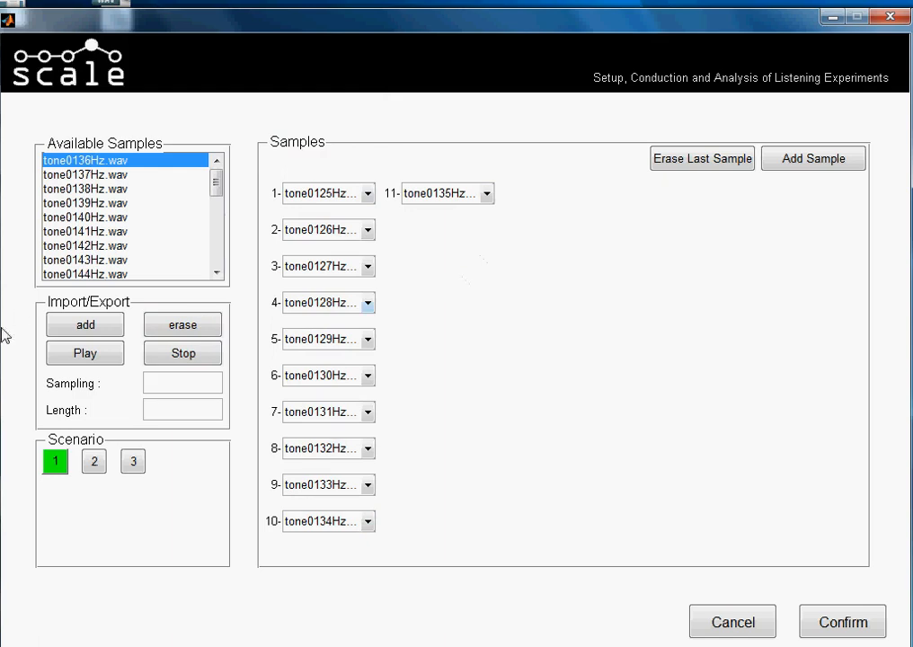
Step: Compare the available samples of scenarios 1 and 2, ending on scenario 2
{"action": "left_click", "coordinate": [97, 468]}
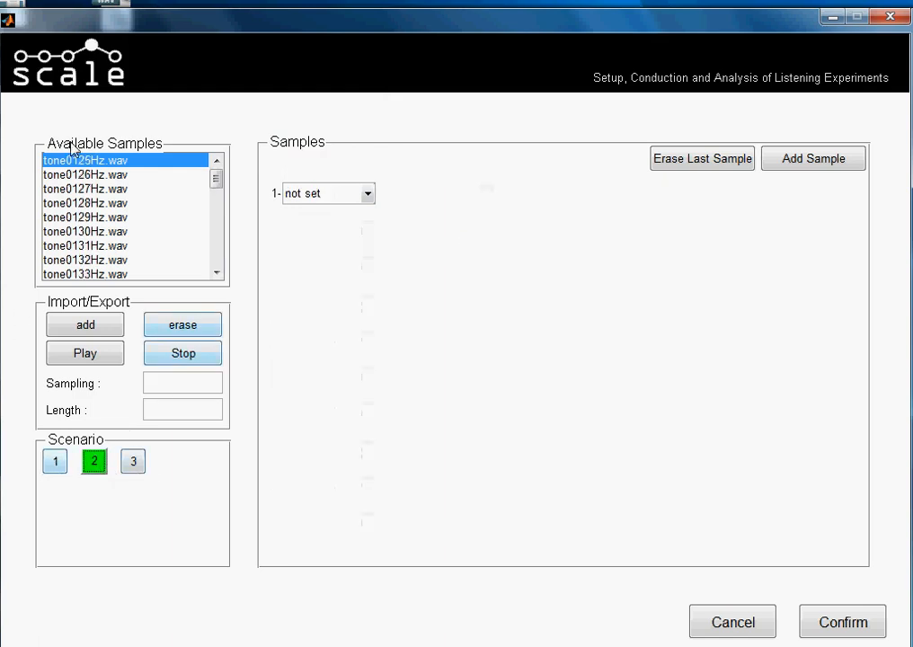
{"action": "left_click", "coordinate": [54, 461]}
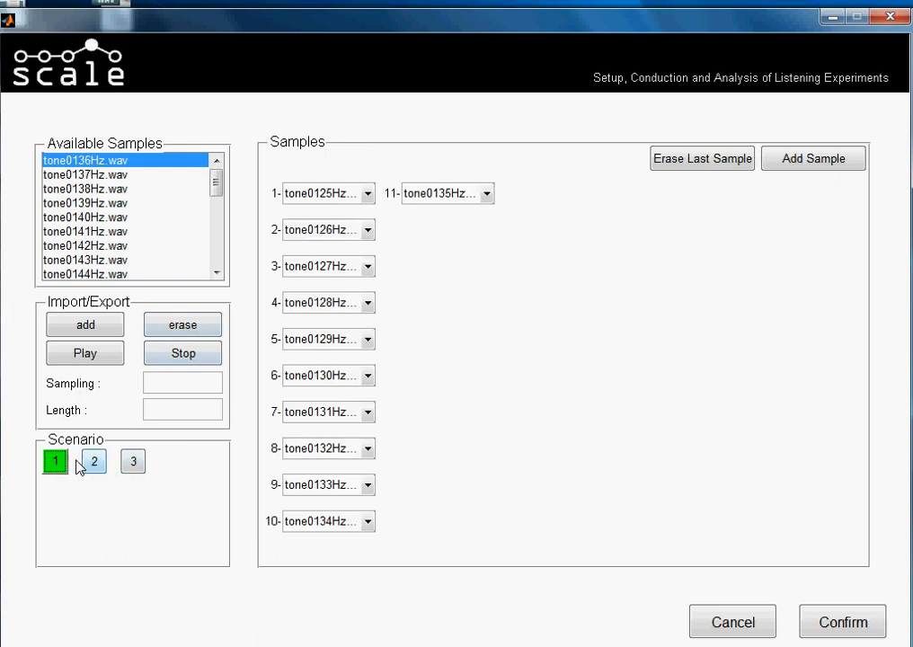
{"action": "left_click", "coordinate": [94, 463]}
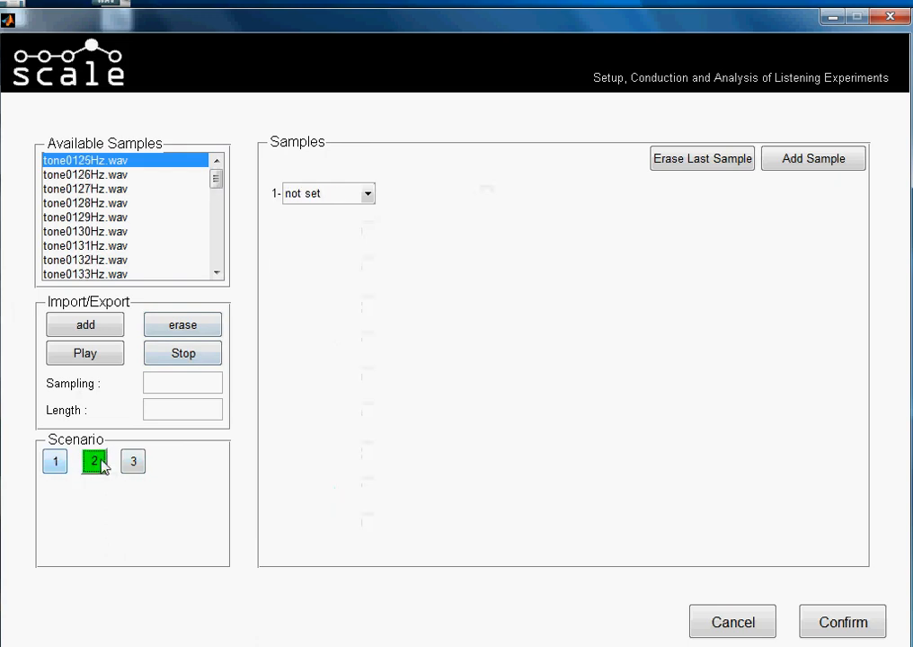
Step: Review the samples assigned to scenario 1, return to scenario 2 and check the properties of tone0125Hz.wav there
{"action": "left_click", "coordinate": [55, 462]}
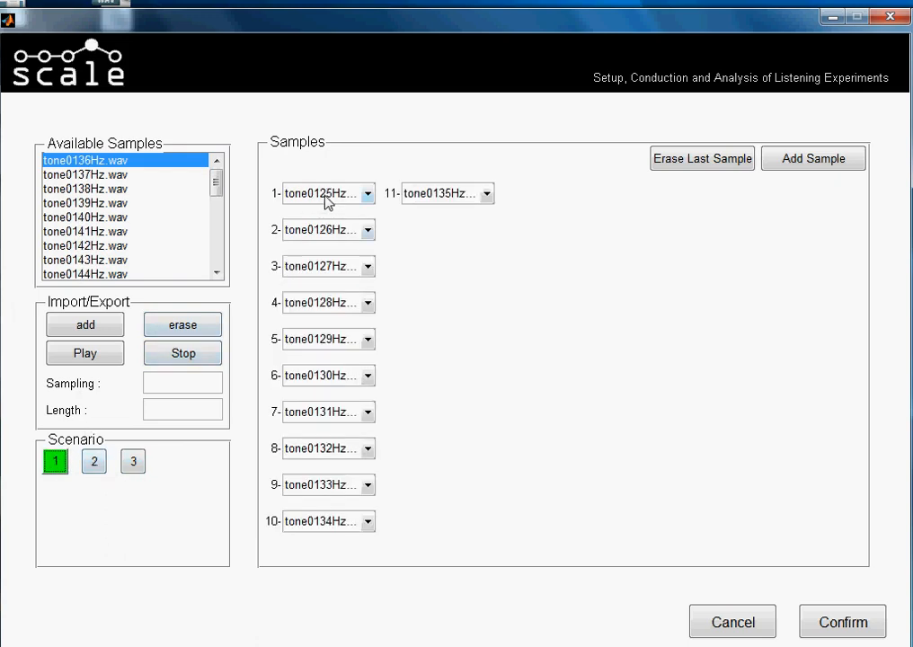
{"action": "left_click", "coordinate": [95, 463]}
{"action": "left_click", "coordinate": [116, 174]}
{"action": "left_click", "coordinate": [117, 161]}
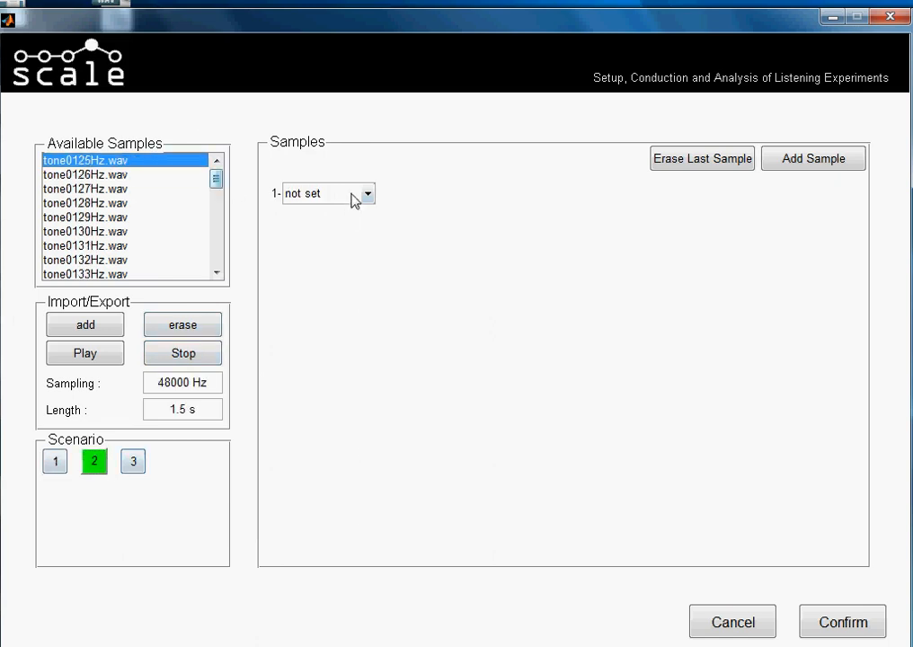
Step: Add ten more sample slots to scenario 2, giving it slots 1 to 11
{"action": "left_click", "coordinate": [813, 160]}
{"action": "left_click", "coordinate": [814, 160]}
{"action": "left_click", "coordinate": [813, 160]}
{"action": "left_click", "coordinate": [813, 160]}
{"action": "left_click", "coordinate": [813, 160]}
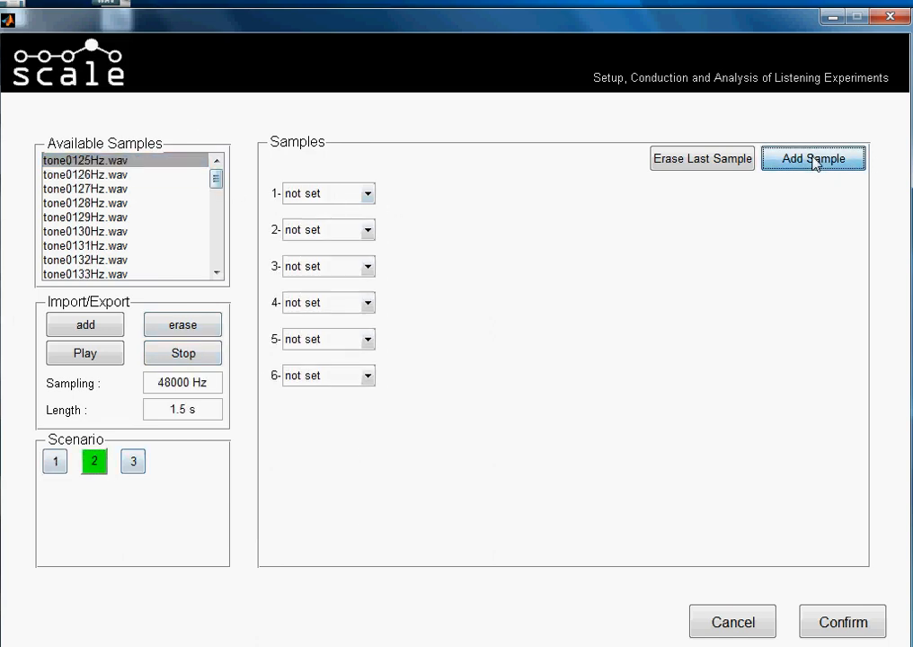
{"action": "left_click", "coordinate": [814, 160]}
{"action": "left_click", "coordinate": [813, 160]}
{"action": "left_click", "coordinate": [813, 160]}
{"action": "left_click", "coordinate": [813, 160]}
{"action": "left_click", "coordinate": [813, 160]}
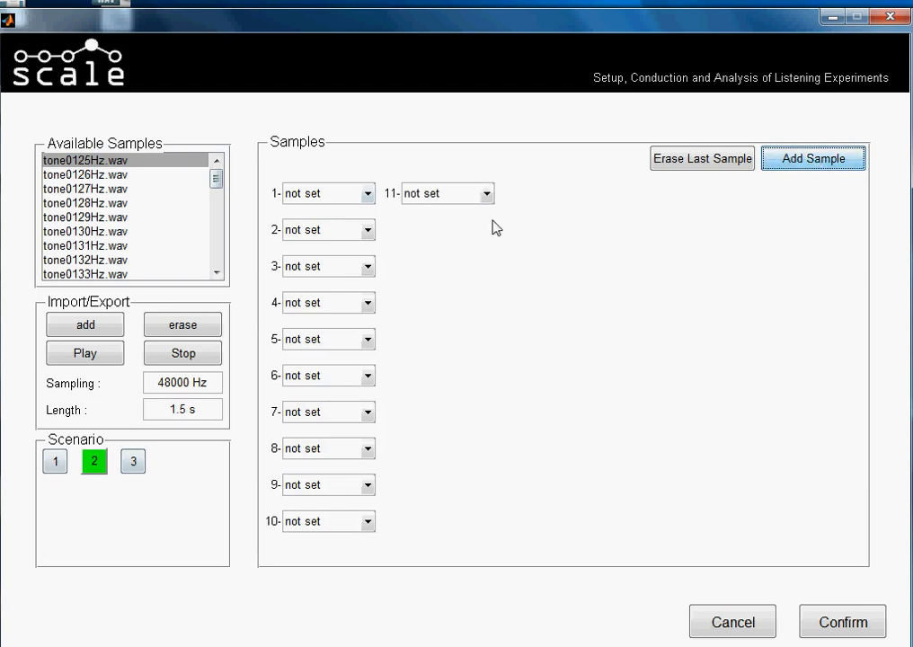
Step: Assign tone0250Hz.wav and tone0251Hz.wav in order to sample slots 1 and 2 of scenario 2
{"action": "left_click", "coordinate": [367, 194]}
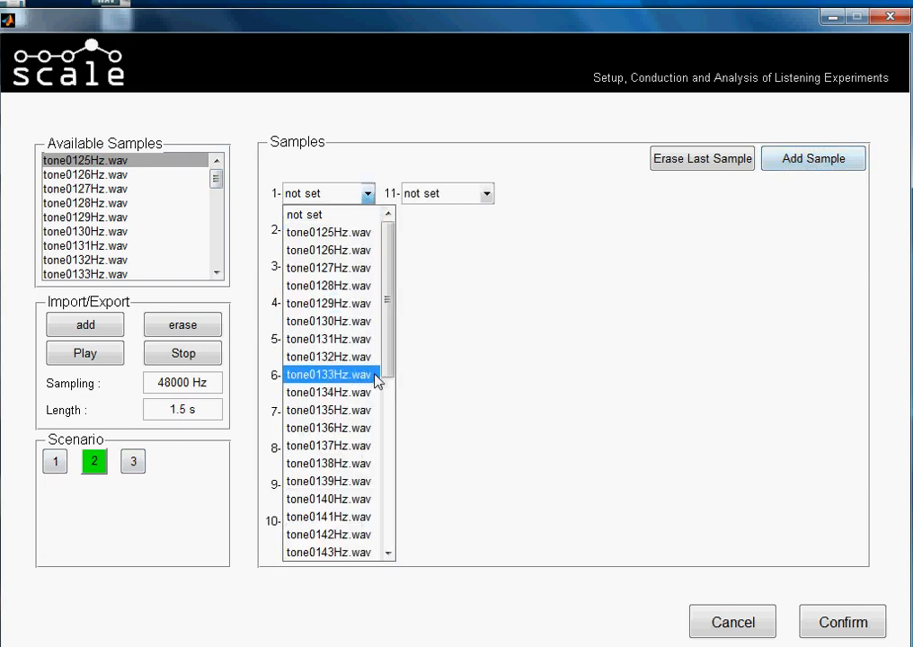
{"action": "scroll", "coordinate": [347, 491], "scroll_direction": "down", "scroll_amount": 4}
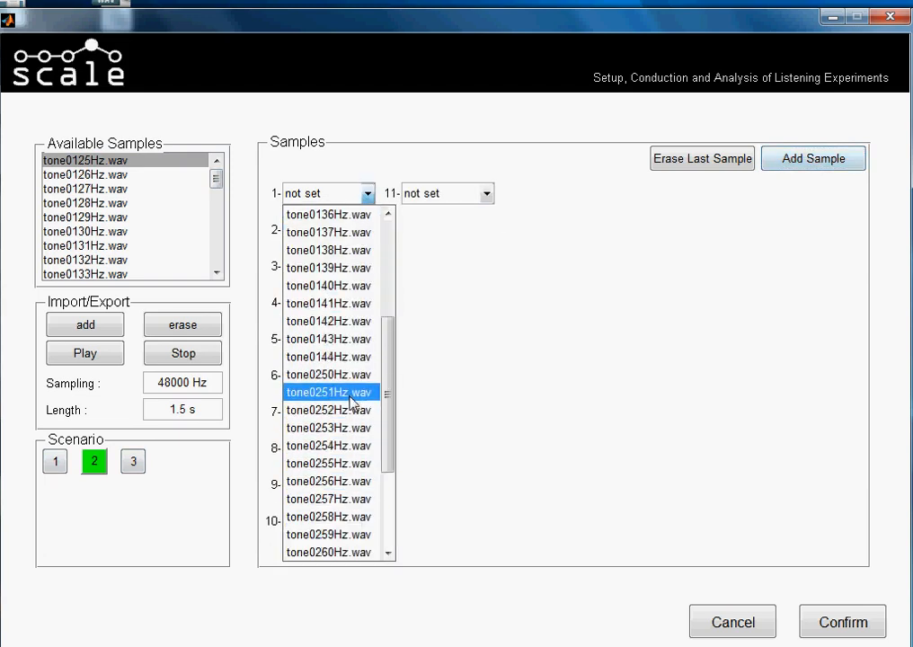
{"action": "left_click", "coordinate": [350, 376]}
{"action": "left_click", "coordinate": [367, 230]}
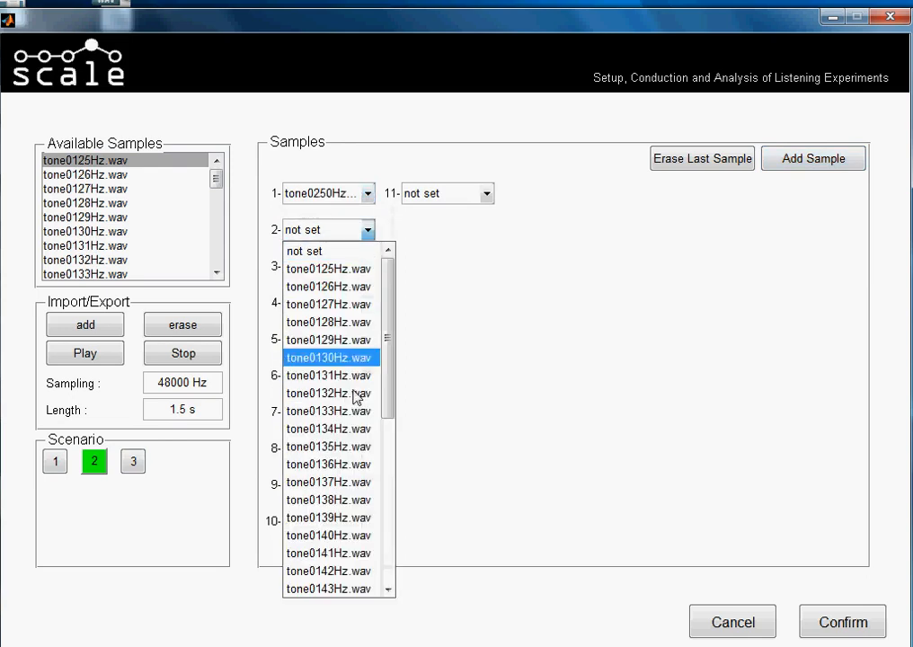
{"action": "scroll", "coordinate": [356, 442], "scroll_direction": "down", "scroll_amount": 2}
{"action": "scroll", "coordinate": [355, 445], "scroll_direction": "down", "scroll_amount": 1}
{"action": "left_click", "coordinate": [350, 466]}
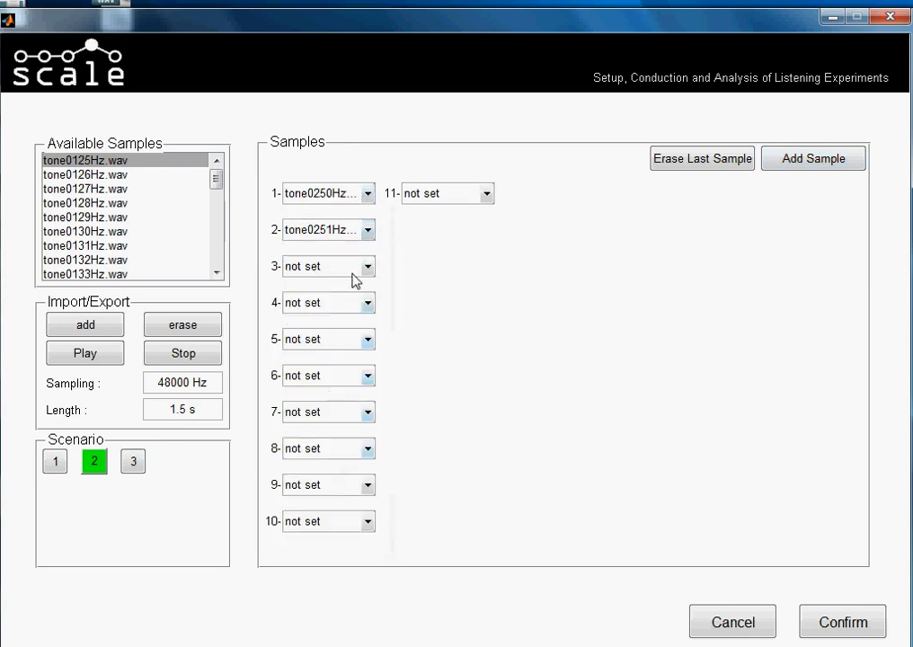
Step: Assign tone0252Hz.wav, tone0253Hz.wav and tone0254Hz.wav in order to sample slots 3 to 5 of scenario 2
{"action": "left_click", "coordinate": [359, 267]}
{"action": "scroll", "coordinate": [346, 404], "scroll_direction": "down", "scroll_amount": 2}
{"action": "scroll", "coordinate": [369, 476], "scroll_direction": "down", "scroll_amount": 2}
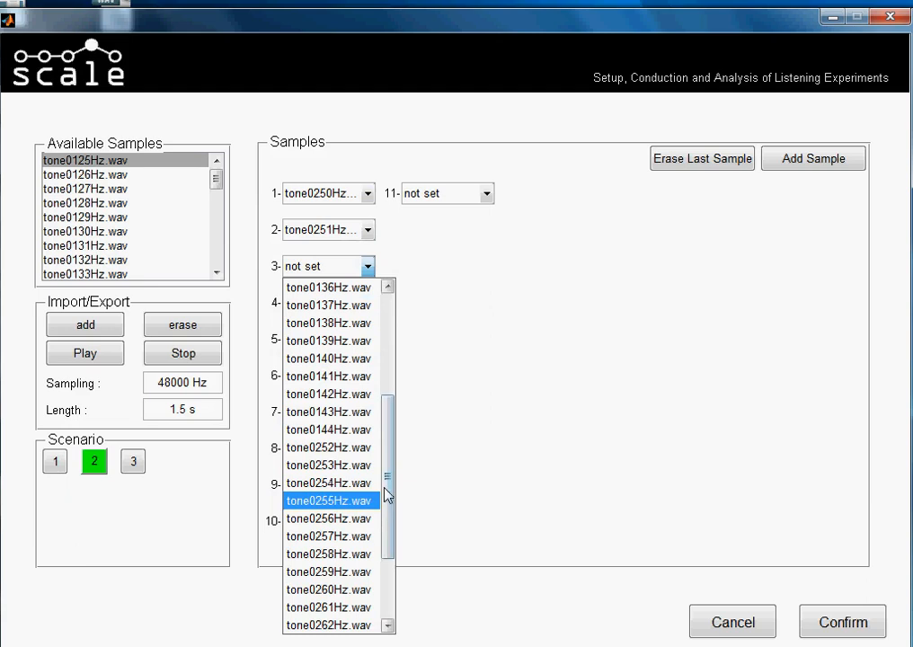
{"action": "left_click", "coordinate": [358, 447]}
{"action": "left_click", "coordinate": [367, 303]}
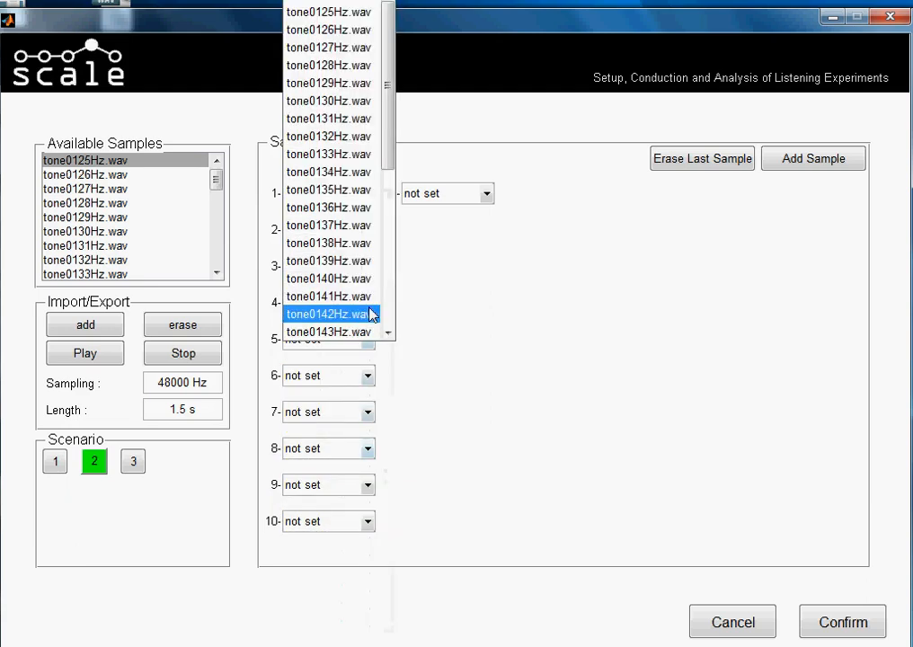
{"action": "scroll", "coordinate": [348, 269], "scroll_direction": "down", "scroll_amount": 3}
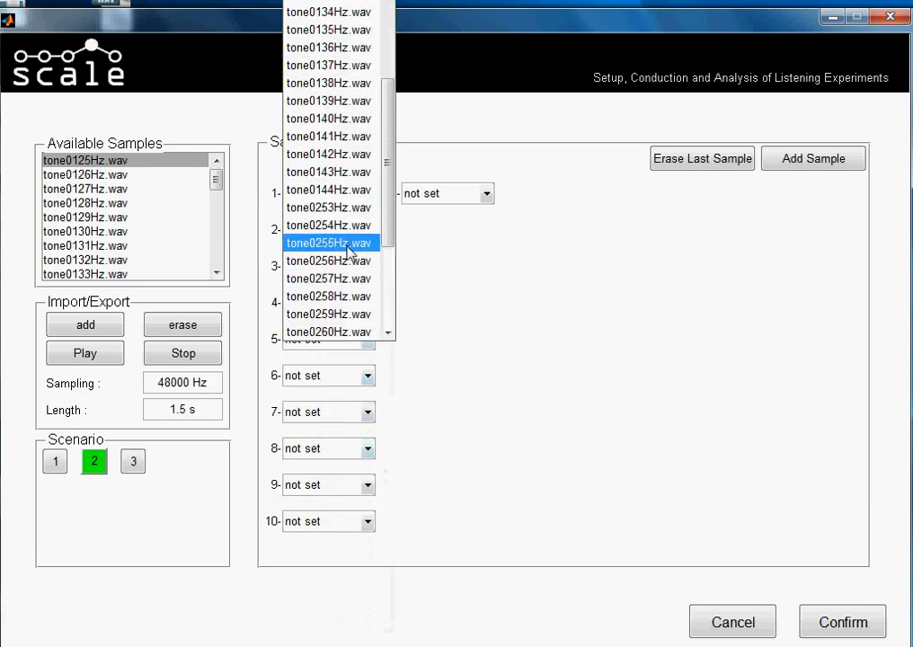
{"action": "left_click", "coordinate": [358, 210]}
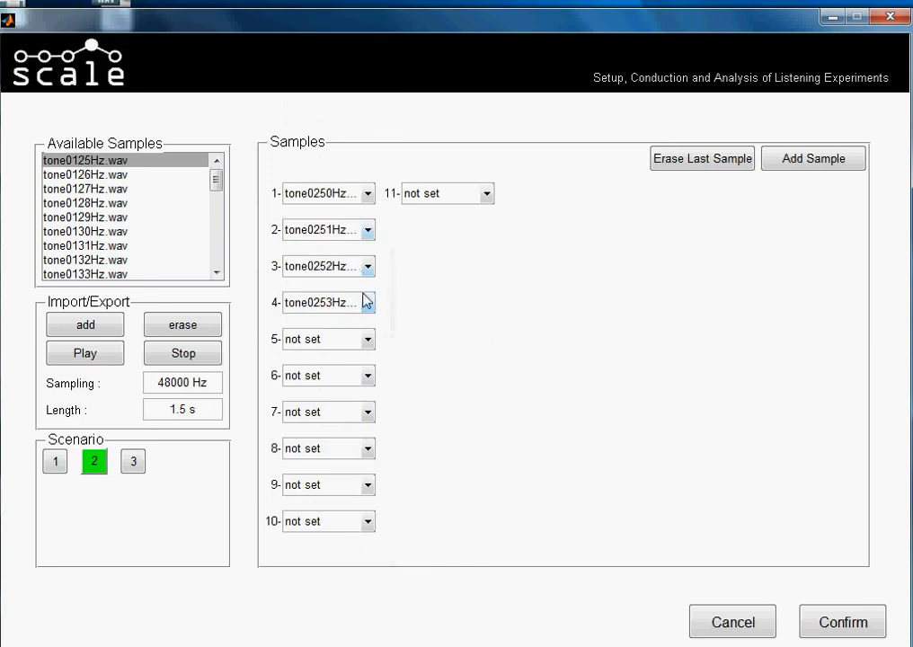
{"action": "left_click", "coordinate": [368, 340]}
{"action": "scroll", "coordinate": [350, 216], "scroll_direction": "down", "scroll_amount": 4}
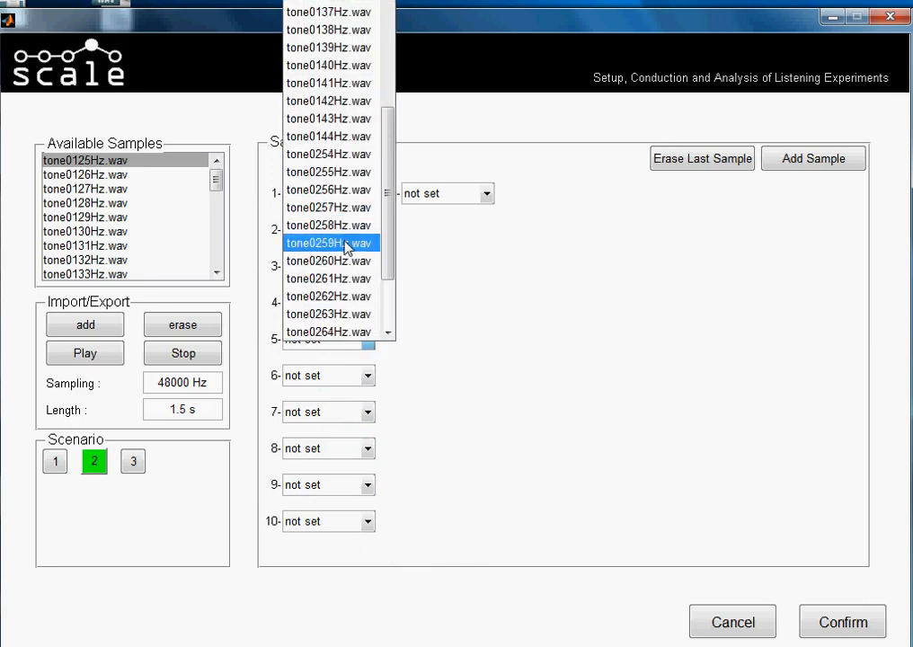
{"action": "left_click", "coordinate": [337, 153]}
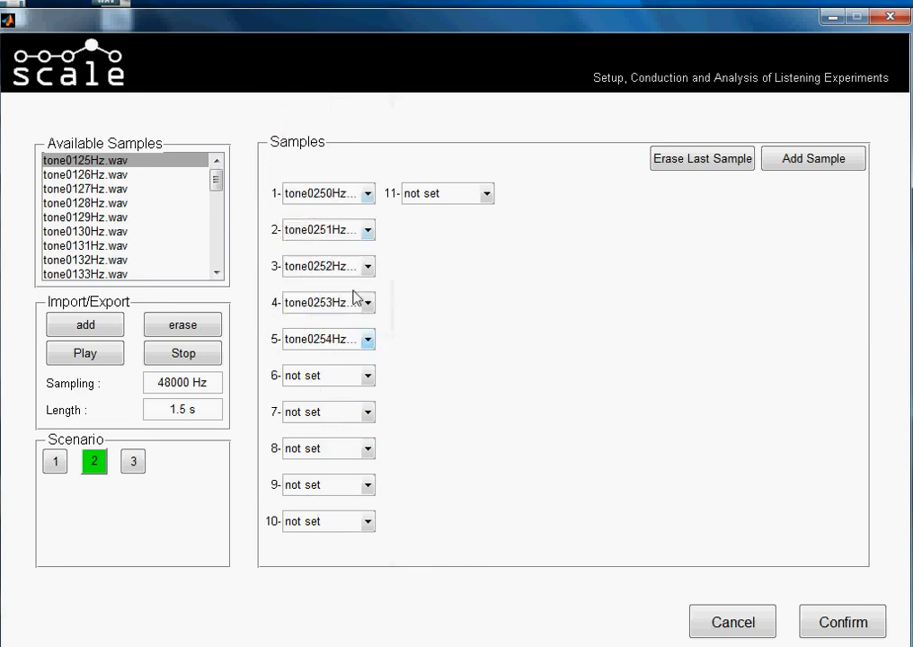
{"action": "left_click", "coordinate": [366, 378]}
{"action": "scroll", "coordinate": [338, 207], "scroll_direction": "down", "scroll_amount": 1}
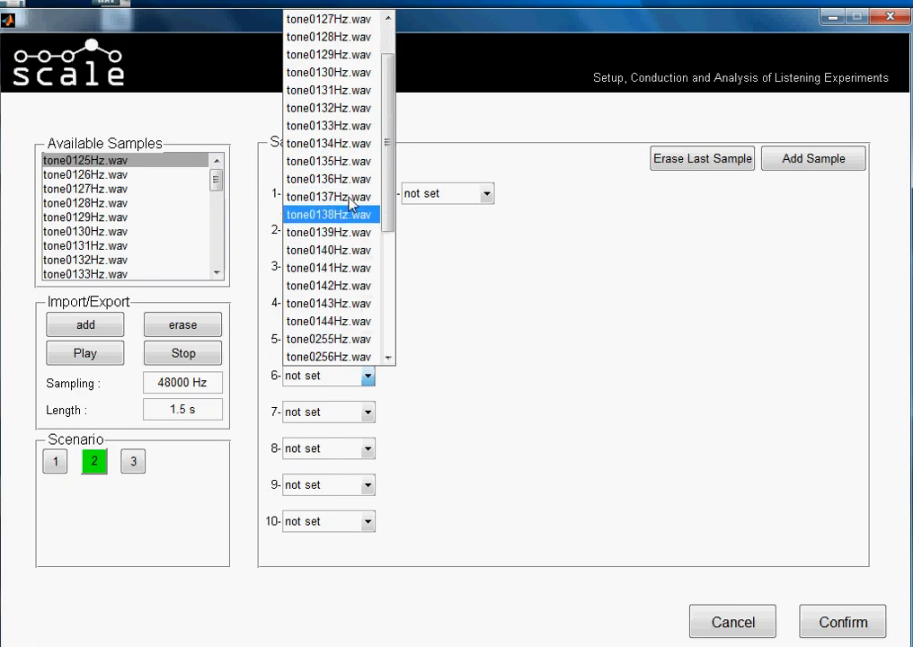
{"action": "scroll", "coordinate": [349, 199], "scroll_direction": "down", "scroll_amount": 1}
{"action": "left_click", "coordinate": [448, 303]}
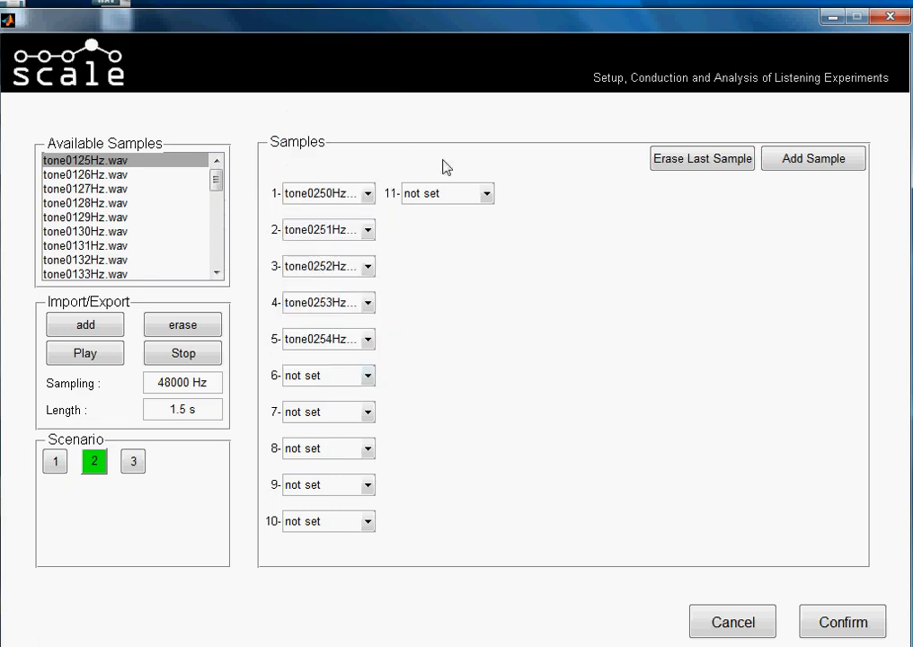
Step: Assign tone0256Hz.wav to sample slot 6 of scenario 2
{"action": "left_click", "coordinate": [369, 378]}
{"action": "scroll", "coordinate": [359, 260], "scroll_direction": "down", "scroll_amount": 2}
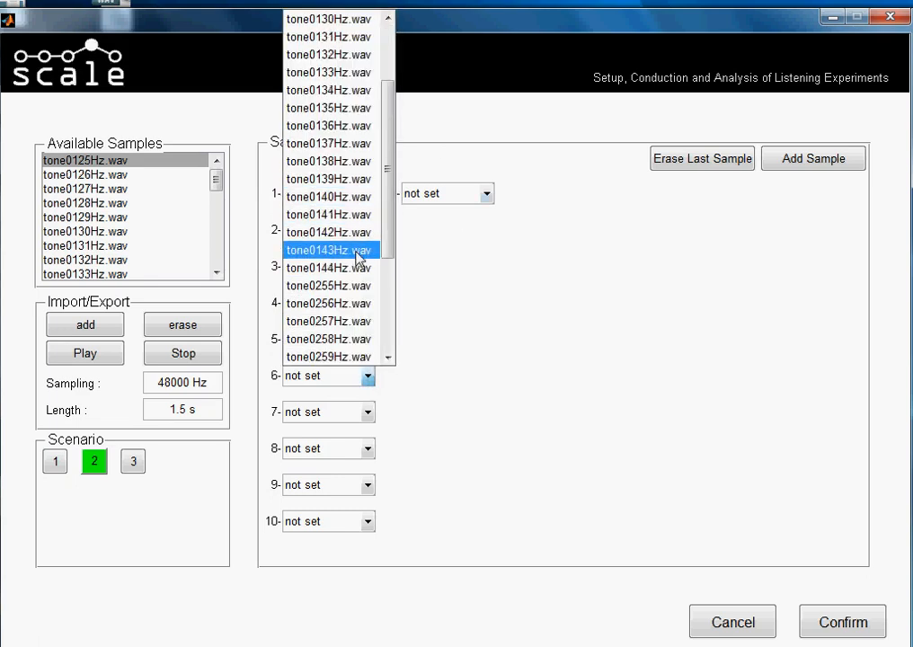
{"action": "scroll", "coordinate": [358, 257], "scroll_direction": "down", "scroll_amount": 2}
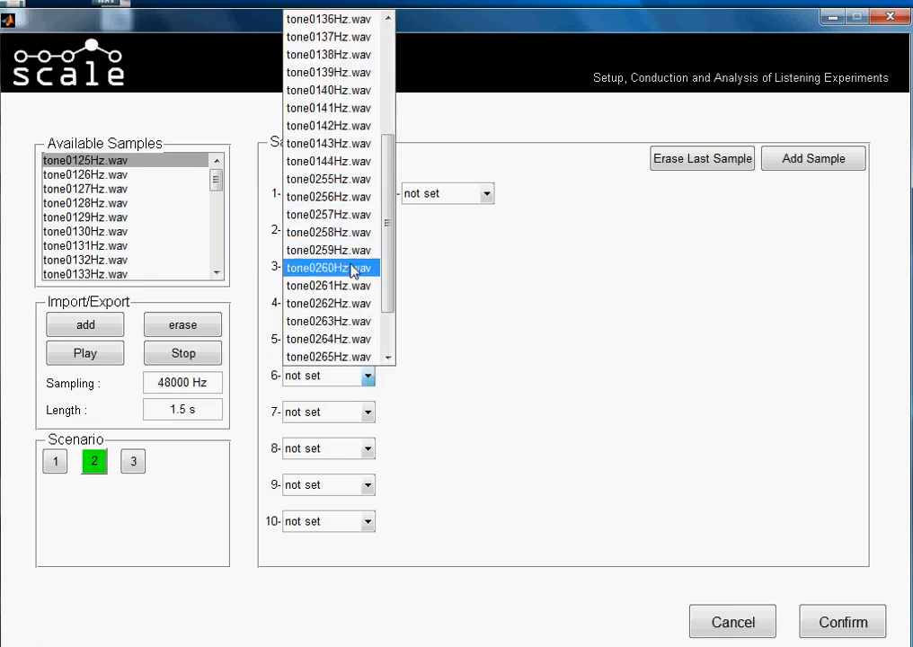
{"action": "left_click", "coordinate": [362, 199]}
Step: Change the assignment of sample slot 6 in scenario 2 to tone0255Hz.wav
{"action": "left_click", "coordinate": [369, 377]}
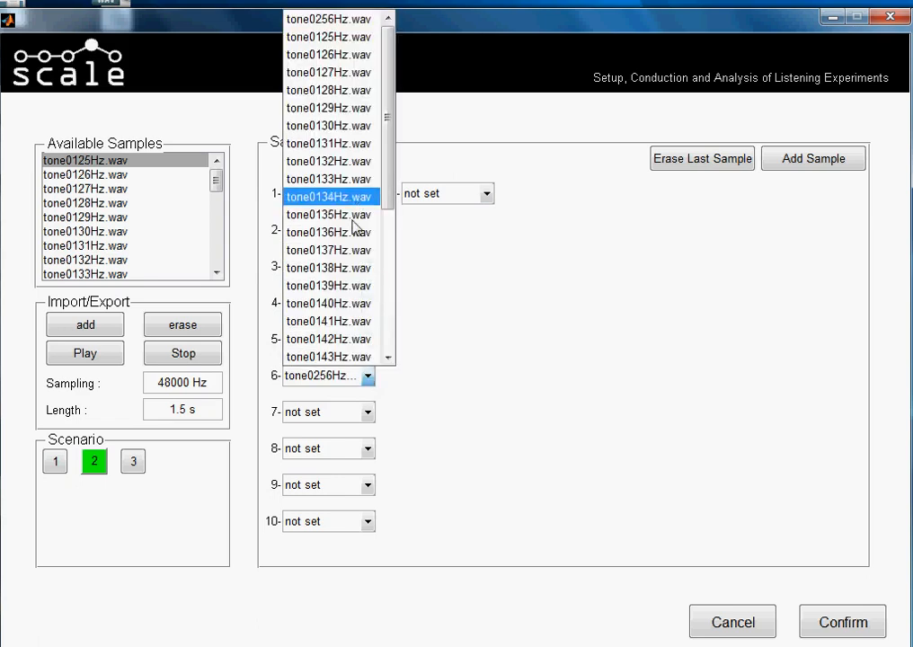
{"action": "key", "text": "Escape"}
{"action": "left_click", "coordinate": [367, 376]}
{"action": "scroll", "coordinate": [355, 320], "scroll_direction": "down", "scroll_amount": 4}
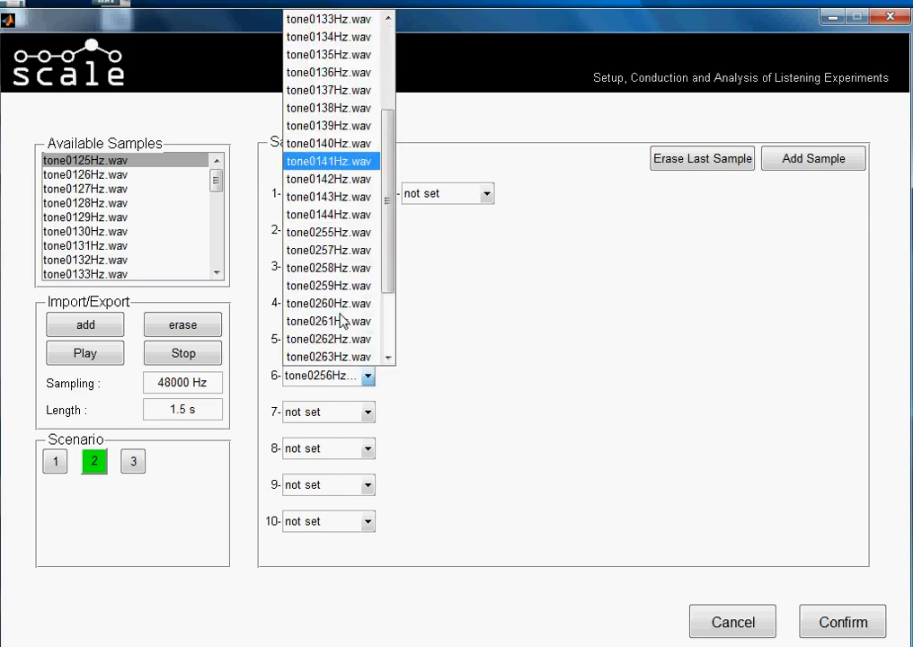
{"action": "left_click", "coordinate": [350, 178]}
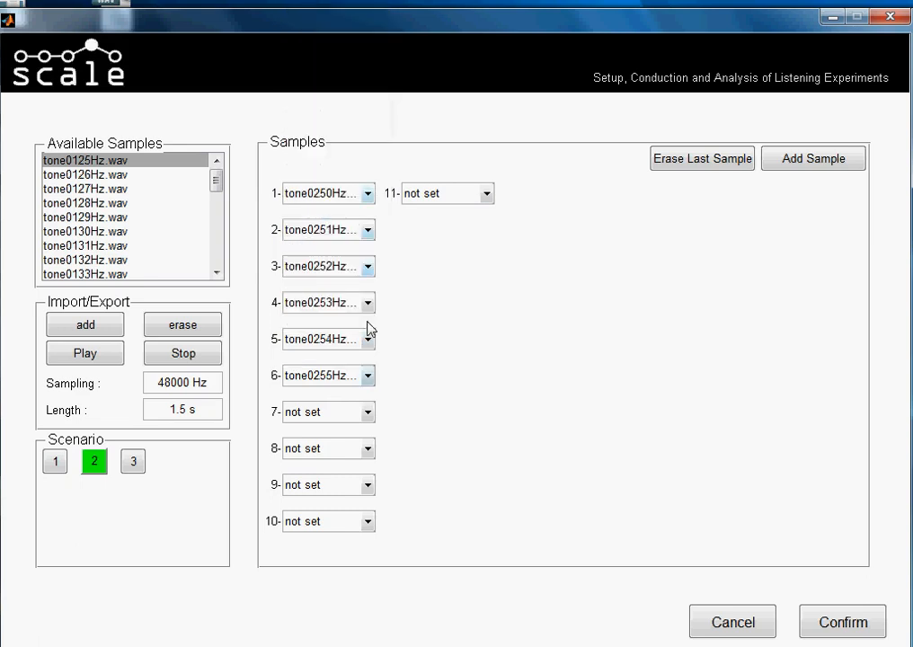
Step: Assign tone0256Hz.wav and tone0257Hz.wav in order to sample slots 7 and 8 of scenario 2
{"action": "left_click", "coordinate": [367, 419]}
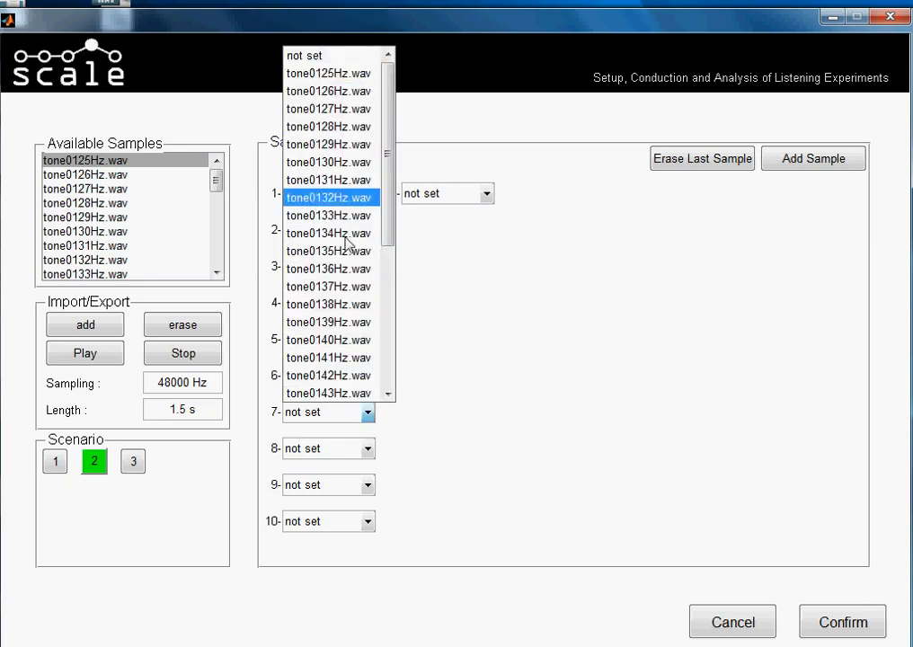
{"action": "scroll", "coordinate": [351, 296], "scroll_direction": "down", "scroll_amount": 3}
{"action": "left_click", "coordinate": [350, 270]}
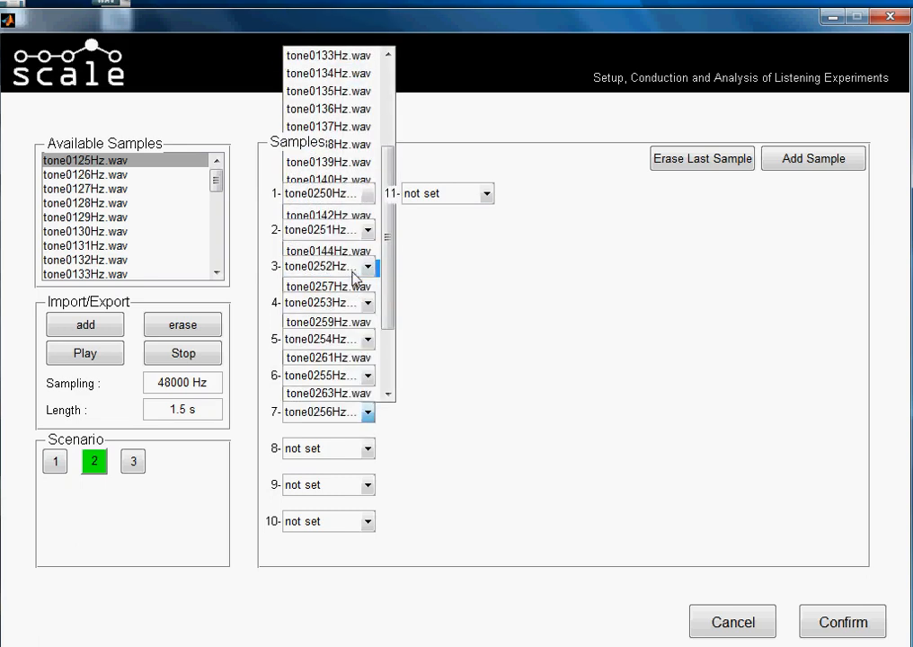
{"action": "left_click", "coordinate": [367, 449]}
{"action": "scroll", "coordinate": [367, 319], "scroll_direction": "down", "scroll_amount": 2}
{"action": "scroll", "coordinate": [364, 318], "scroll_direction": "down", "scroll_amount": 1}
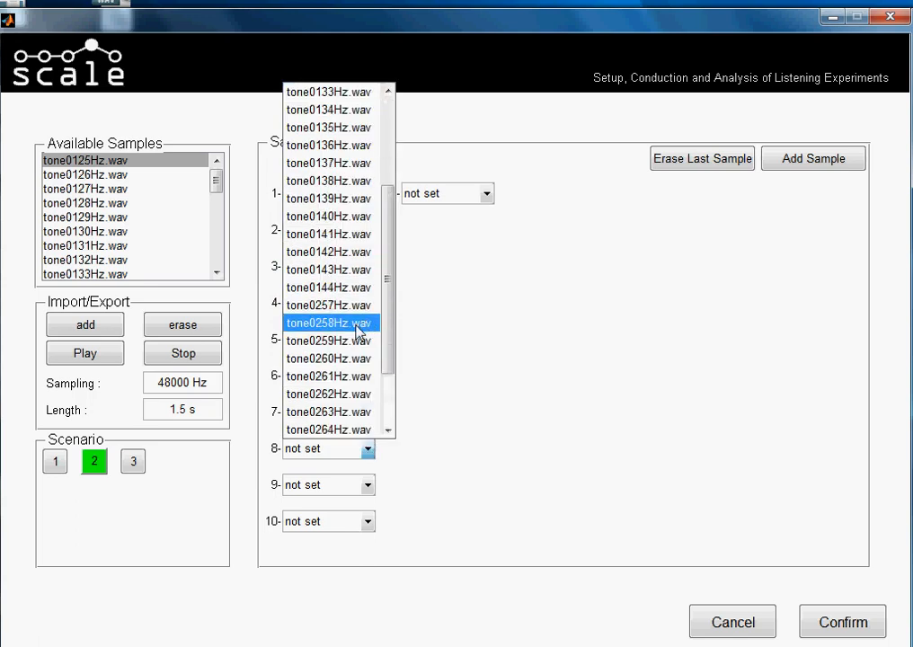
{"action": "left_click", "coordinate": [350, 306]}
Step: Assign tone0258Hz.wav, tone0259Hz.wav and tone0260Hz.wav in order to sample slots 9 to 11 of scenario 2
{"action": "left_click", "coordinate": [367, 485]}
{"action": "scroll", "coordinate": [381, 466], "scroll_direction": "down", "scroll_amount": 4}
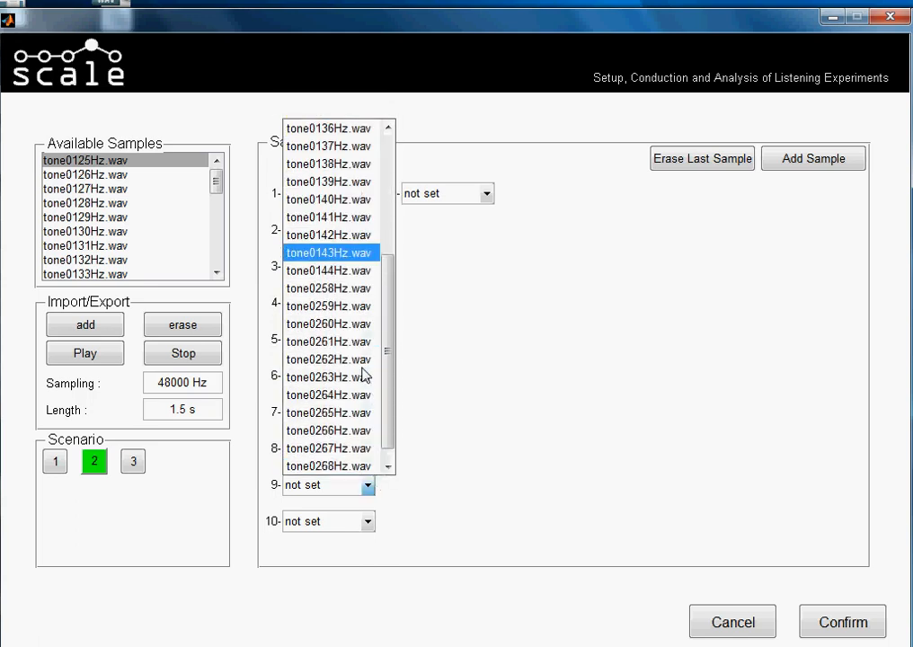
{"action": "left_click", "coordinate": [350, 288]}
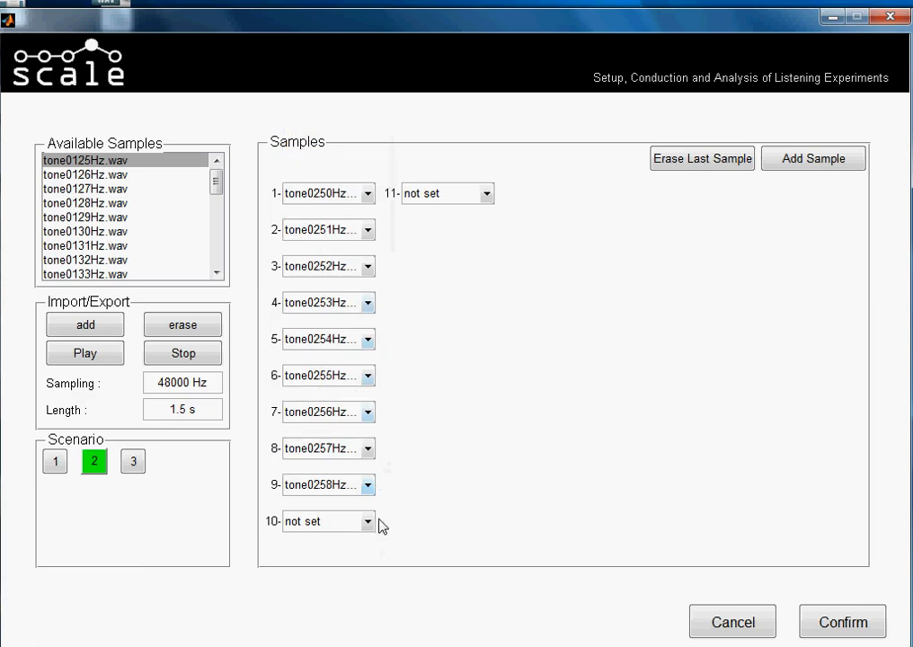
{"action": "left_click", "coordinate": [368, 521]}
{"action": "scroll", "coordinate": [364, 360], "scroll_direction": "down", "scroll_amount": 4}
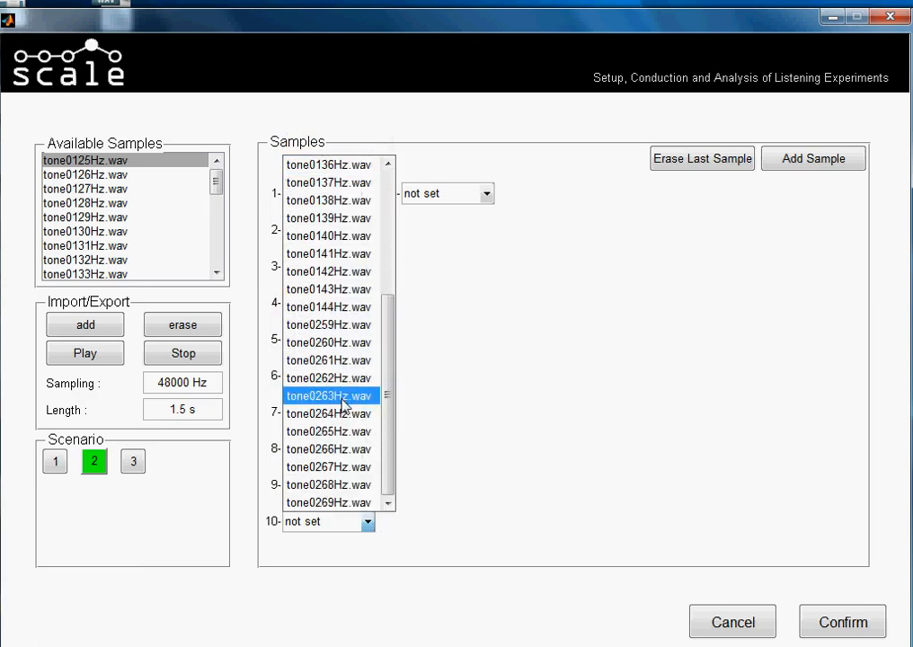
{"action": "left_click", "coordinate": [355, 326]}
{"action": "left_click", "coordinate": [486, 193]}
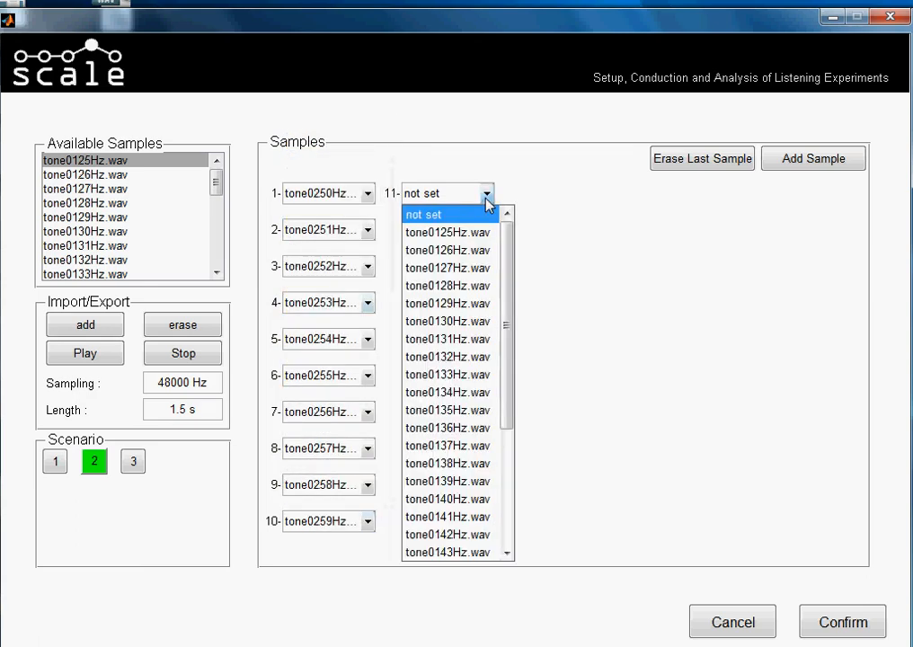
{"action": "scroll", "coordinate": [452, 396], "scroll_direction": "down", "scroll_amount": 4}
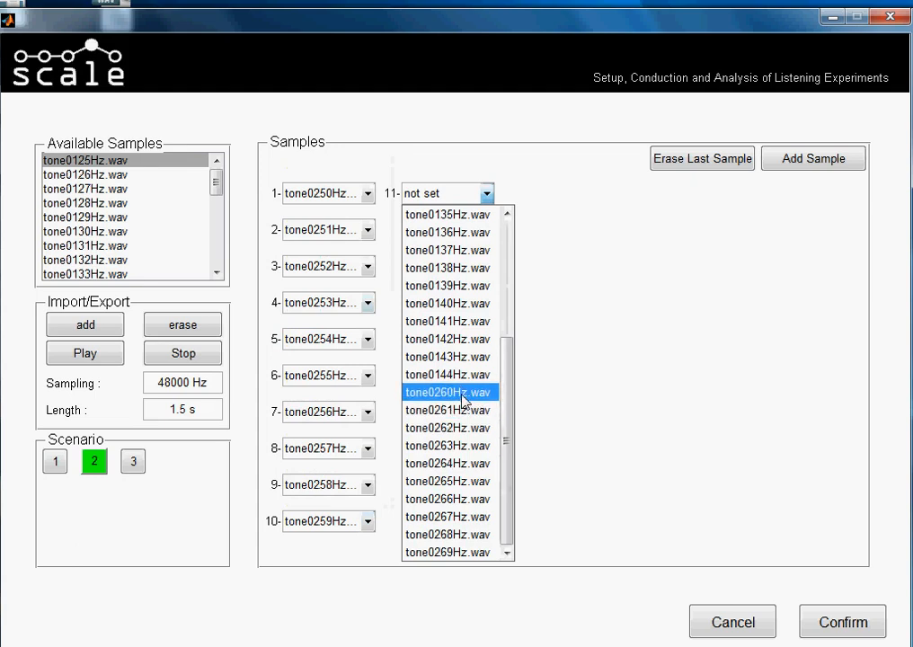
{"action": "left_click", "coordinate": [438, 396]}
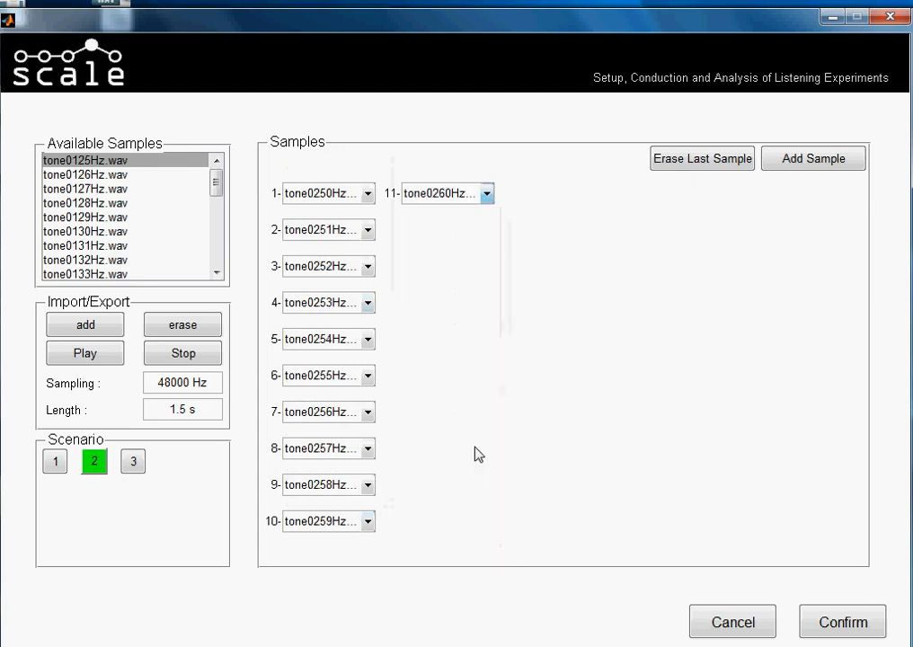
Step: Switch to scenario 3 and add five more sample slots, giving it slots 1 to 6
{"action": "left_click", "coordinate": [133, 462]}
{"action": "left_click", "coordinate": [789, 170]}
{"action": "left_click", "coordinate": [789, 170]}
{"action": "left_click", "coordinate": [789, 170]}
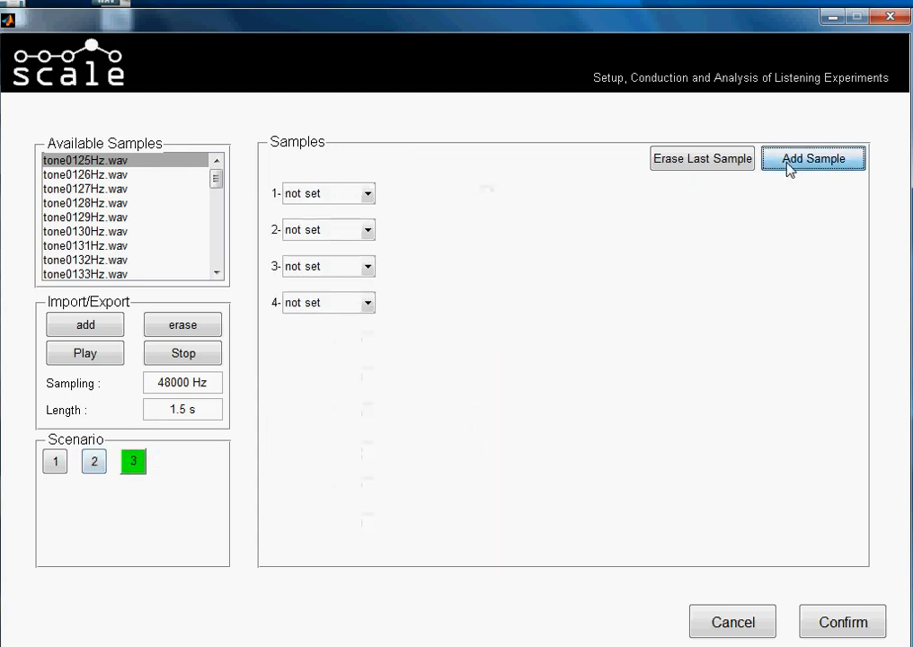
{"action": "left_click", "coordinate": [789, 170]}
{"action": "left_click", "coordinate": [789, 170]}
Step: Assign tone0125Hz.wav, tone0127Hz.wav and tone0129Hz.wav in order to sample slots 1 to 3 of scenario 3
{"action": "left_click", "coordinate": [366, 193]}
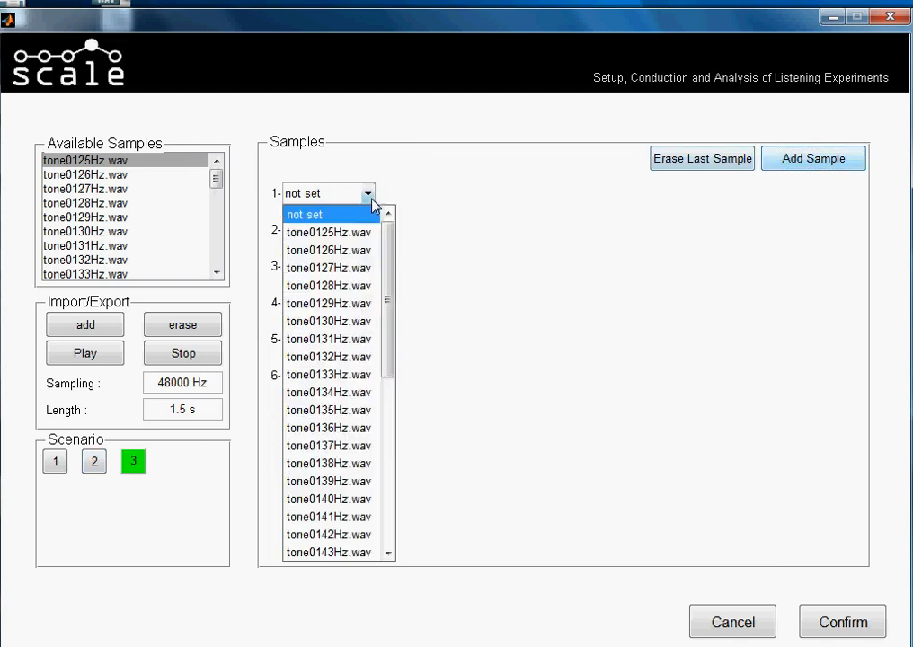
{"action": "left_click", "coordinate": [371, 231]}
{"action": "left_click", "coordinate": [367, 230]}
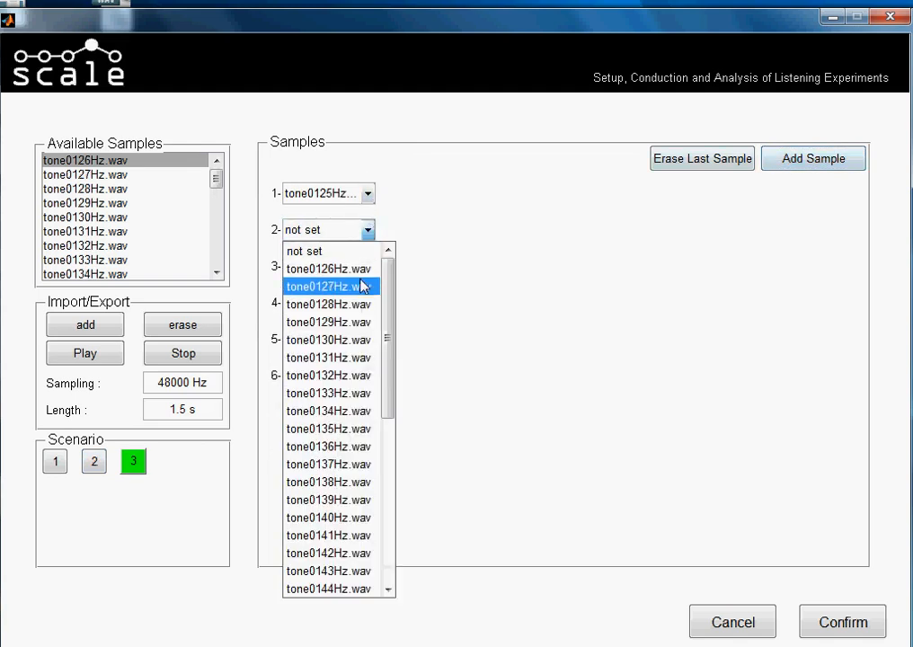
{"action": "left_click", "coordinate": [367, 286]}
{"action": "left_click", "coordinate": [366, 267]}
{"action": "left_click", "coordinate": [346, 341]}
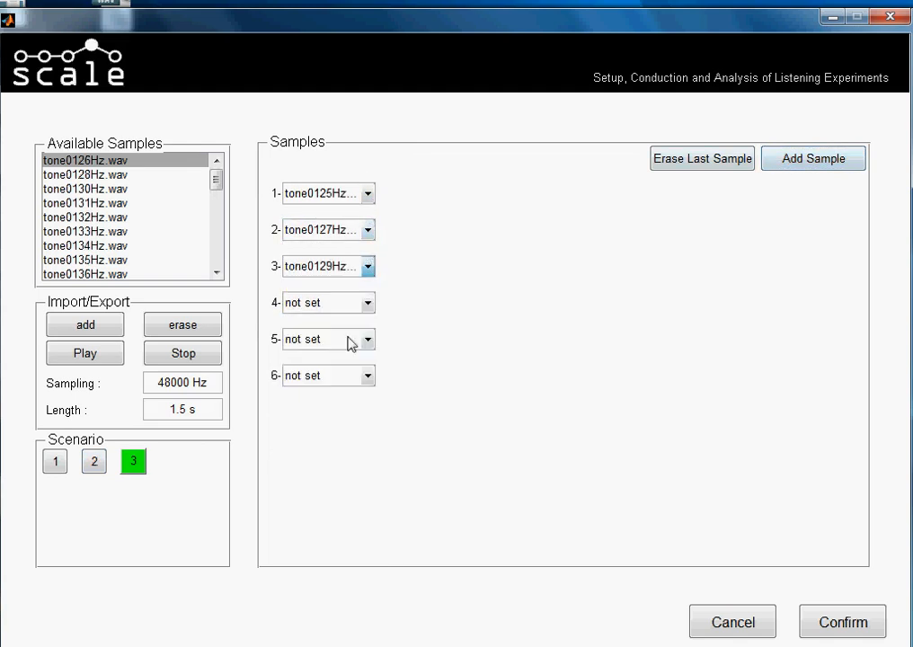
Step: Assign tone0131Hz.wav, tone0133Hz.wav and tone0135Hz.wav in order to sample slots 4 to 6 of scenario 3
{"action": "left_click", "coordinate": [368, 302]}
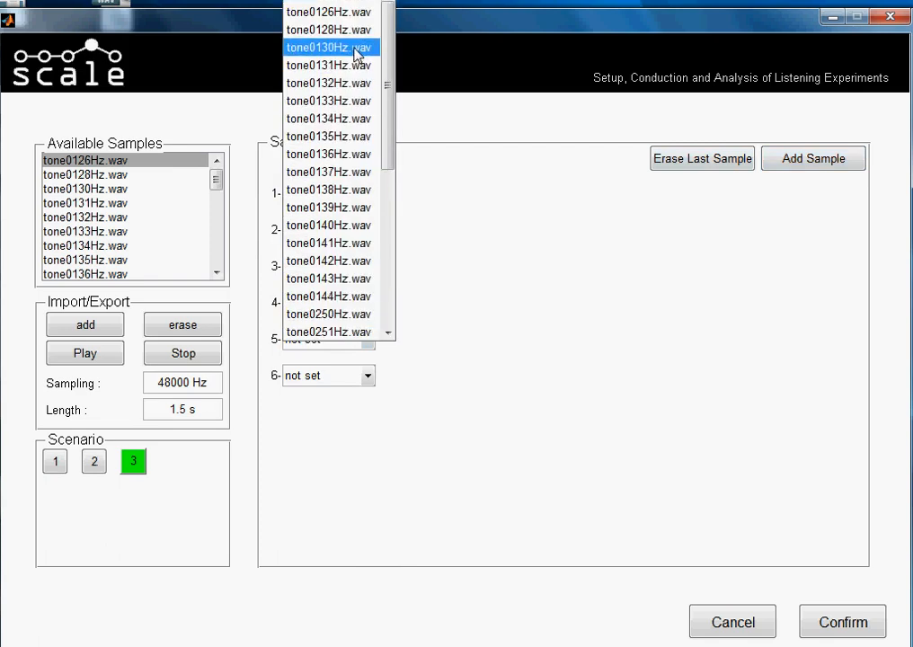
{"action": "left_click", "coordinate": [357, 66]}
{"action": "left_click", "coordinate": [370, 342]}
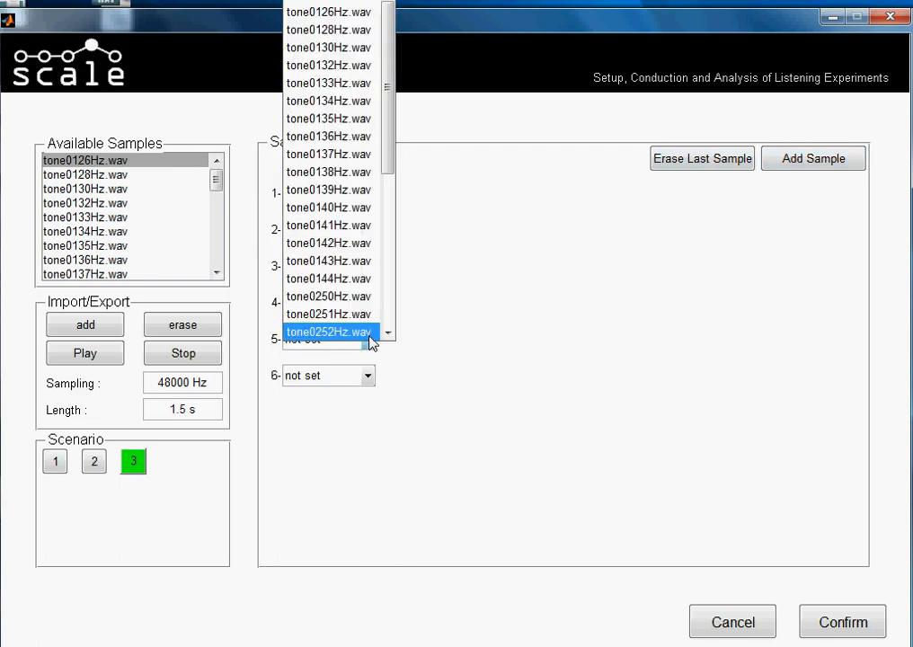
{"action": "left_click", "coordinate": [358, 83]}
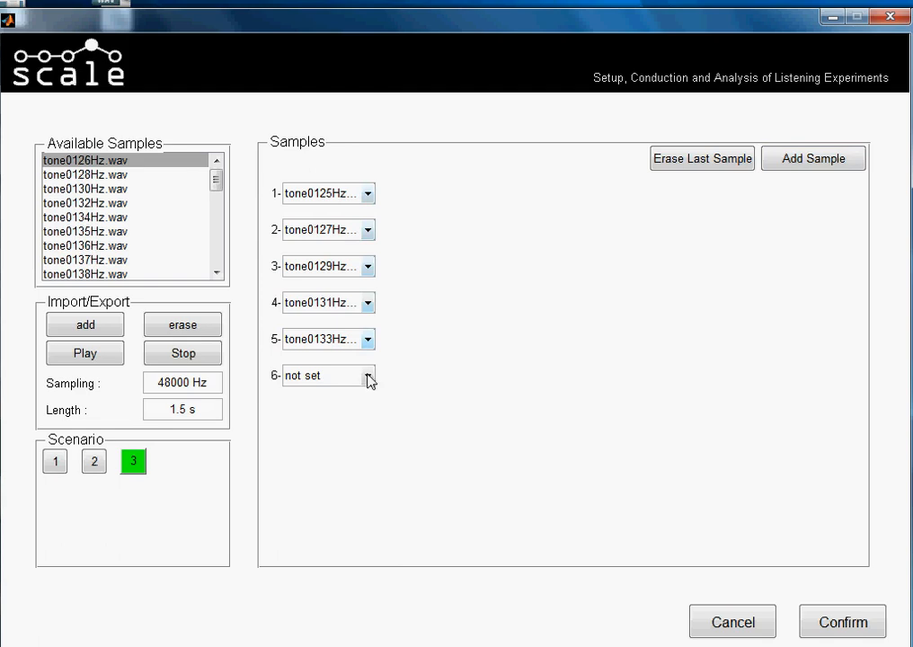
{"action": "left_click", "coordinate": [367, 377]}
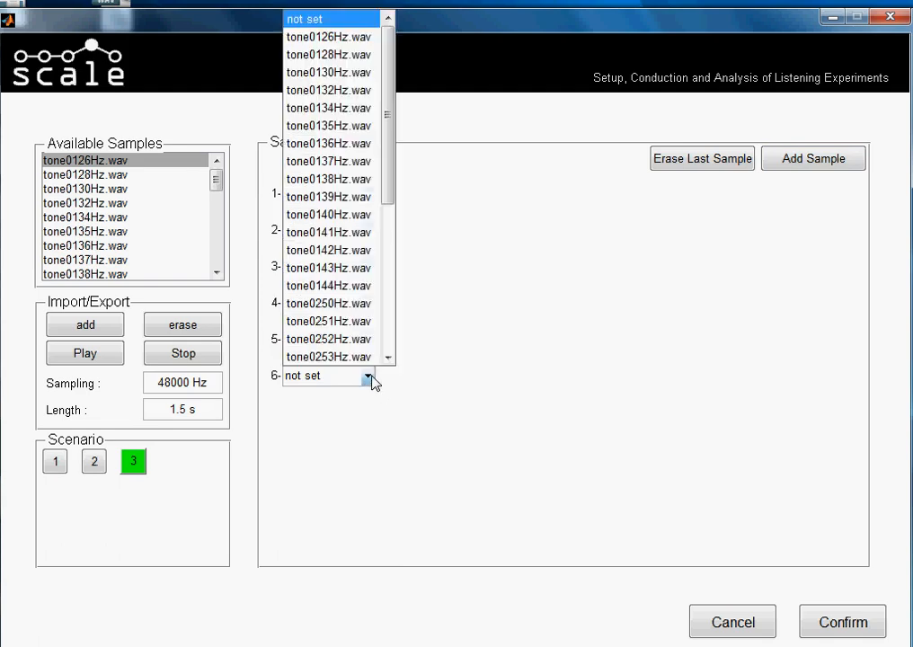
{"action": "left_click", "coordinate": [346, 129]}
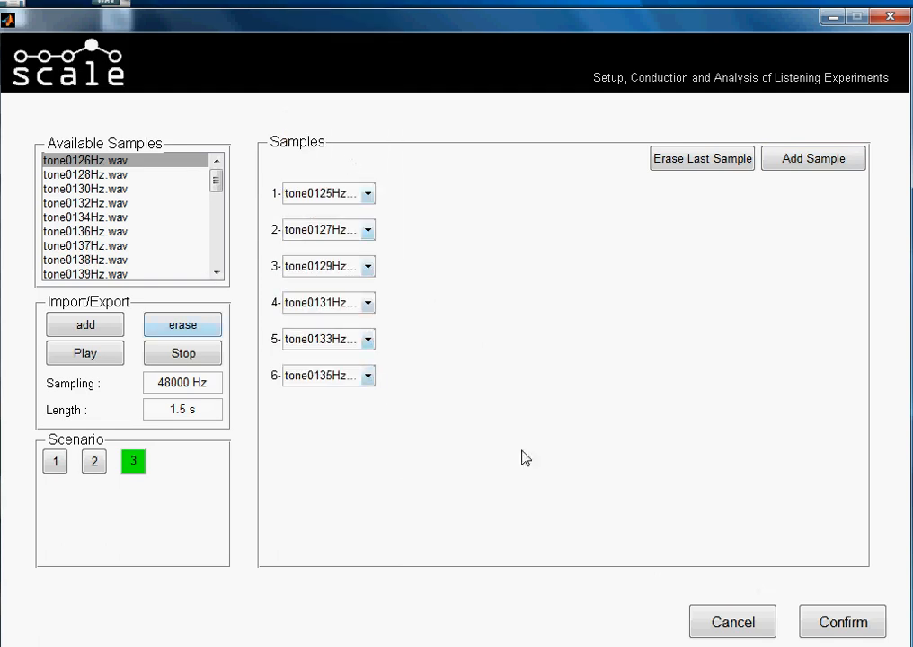
{"action": "left_click", "coordinate": [103, 219]}
{"action": "left_click", "coordinate": [103, 243]}
{"action": "left_click", "coordinate": [101, 259]}
{"action": "left_click", "coordinate": [99, 189]}
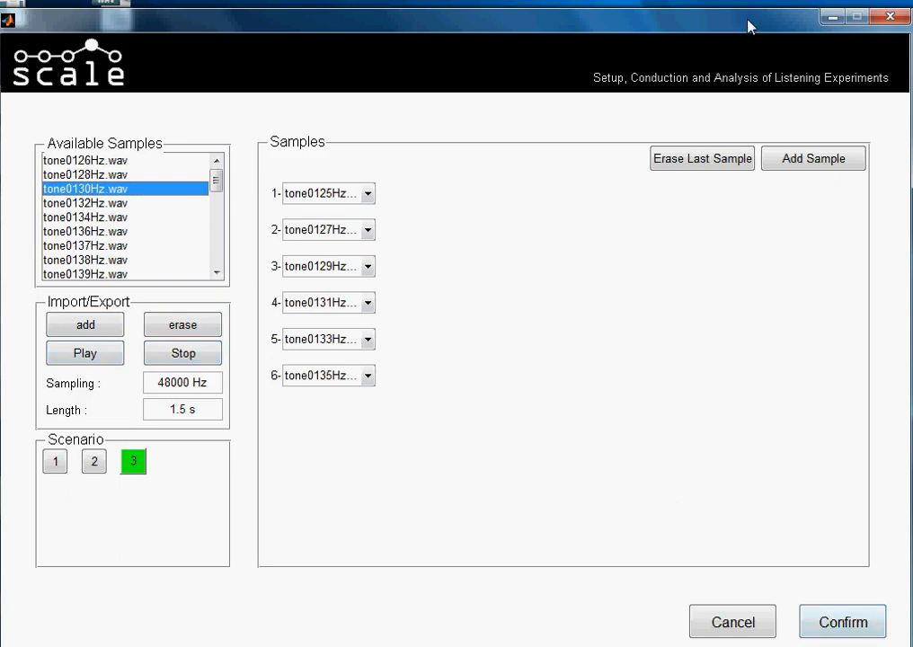
Step: Confirm the sample assignments and open the instructions editor for the test
{"action": "left_click", "coordinate": [840, 620]}
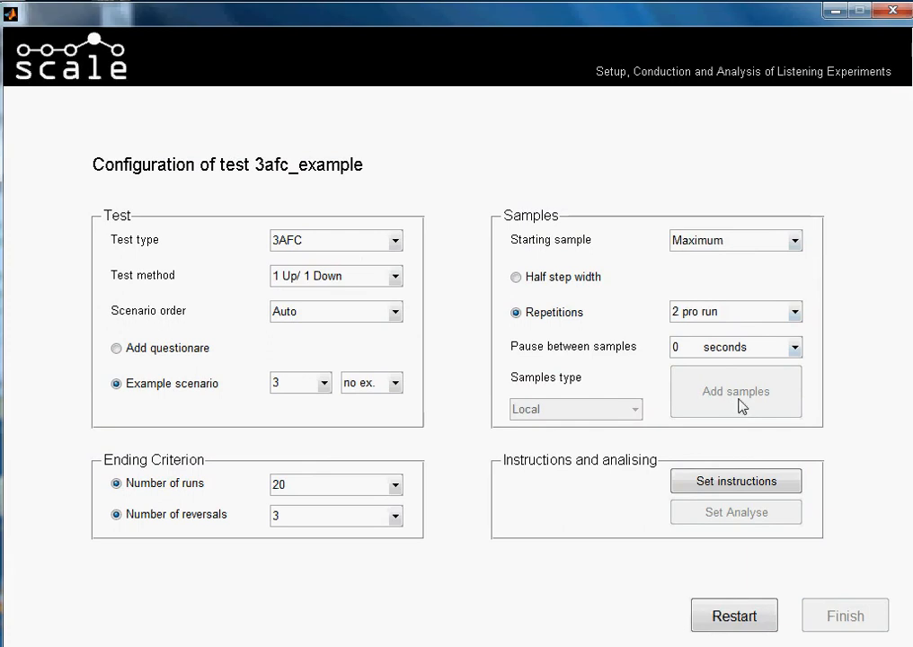
{"action": "left_click", "coordinate": [753, 486]}
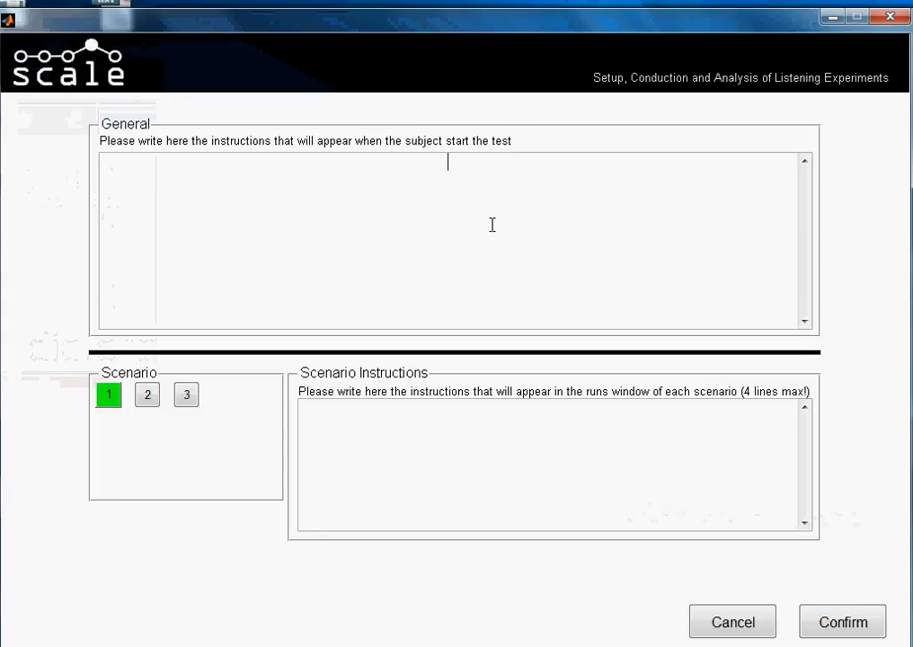
{"action": "left_click", "coordinate": [1, 77]}
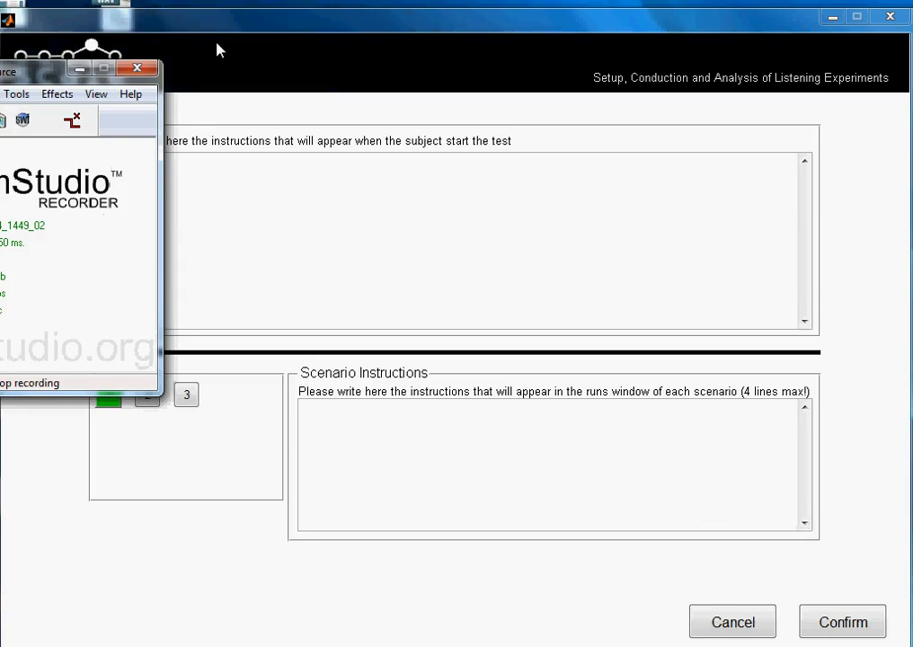
{"action": "left_click", "coordinate": [248, 24]}
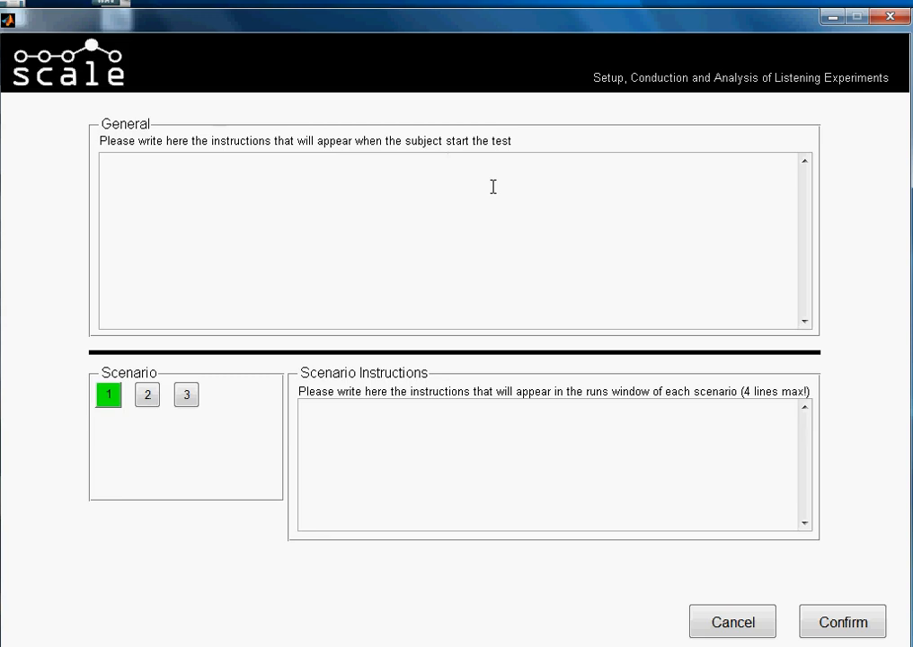
Step: Write "Welcome subject thanks for performing this test from the tutorial." as the first line of the general instructions
{"action": "type", "text": "Welcome the"}
{"action": "key", "text": "BackSpace"}
{"action": "key", "text": "BackSpace"}
{"action": "key", "text": "BackSpace"}
{"action": "key", "text": "BackSpace"}
{"action": "type", "text": "subject "}
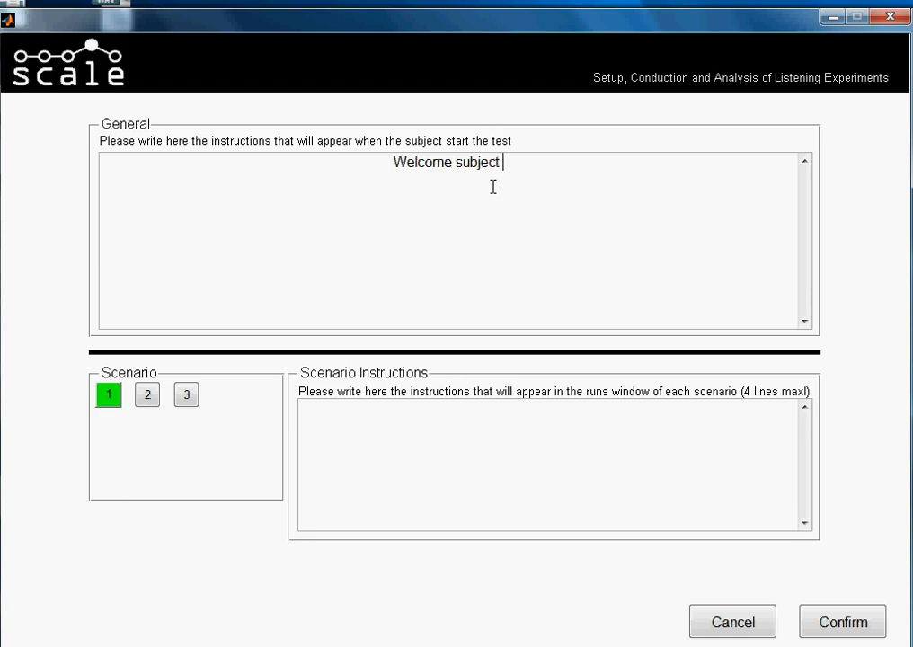
{"action": "type", "text": "thanks for "}
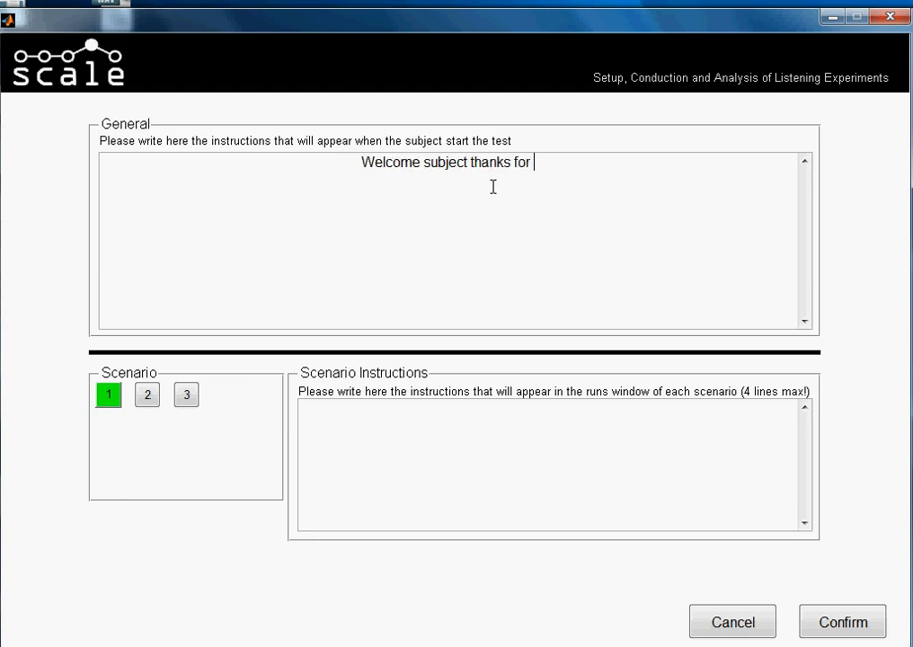
{"action": "type", "text": "performing th"}
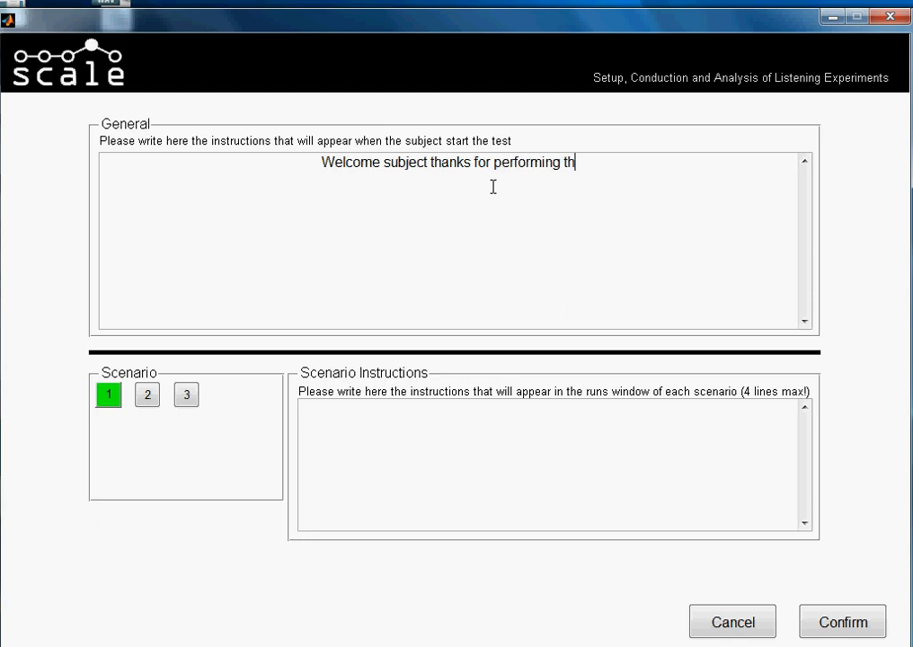
{"action": "type", "text": "is test "}
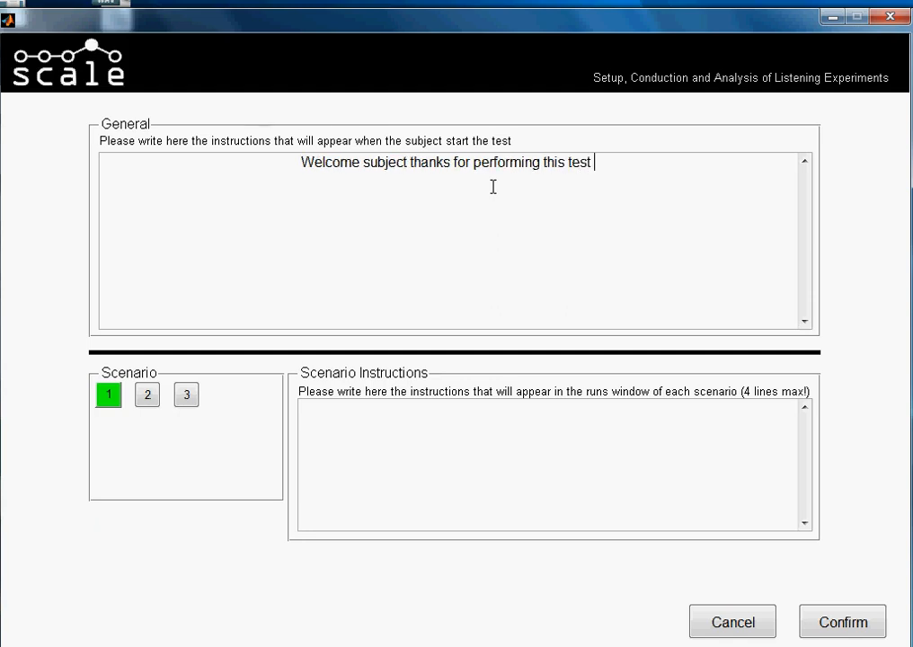
{"action": "type", "text": "from the tuto"}
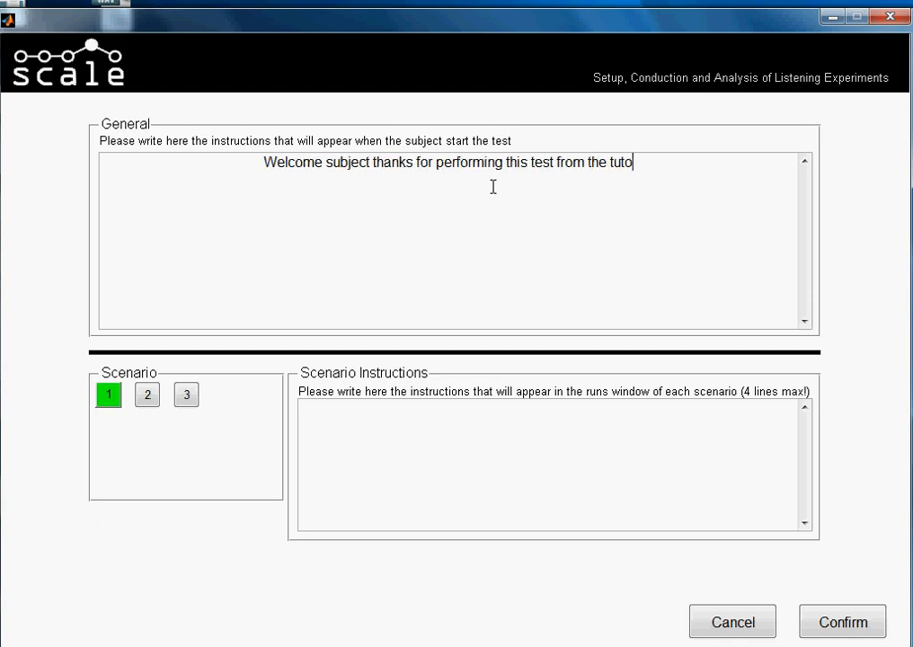
{"action": "type", "text": "rial."}
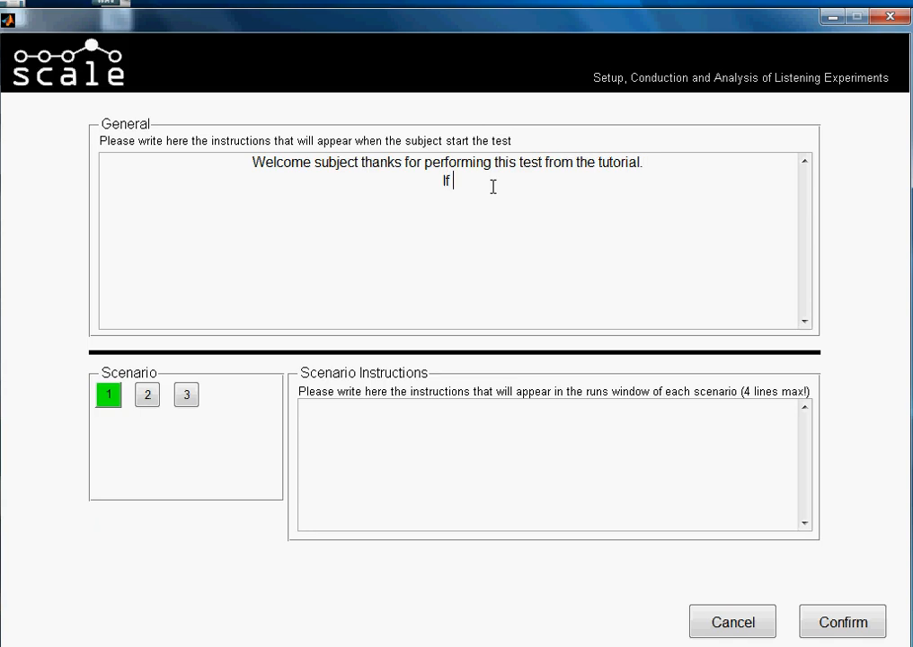
Step: Add a second line to the general instructions reading "If you have any questions ask the researcher."
{"action": "key", "text": "Return"}
{"action": "type", "text": "If you have any"}
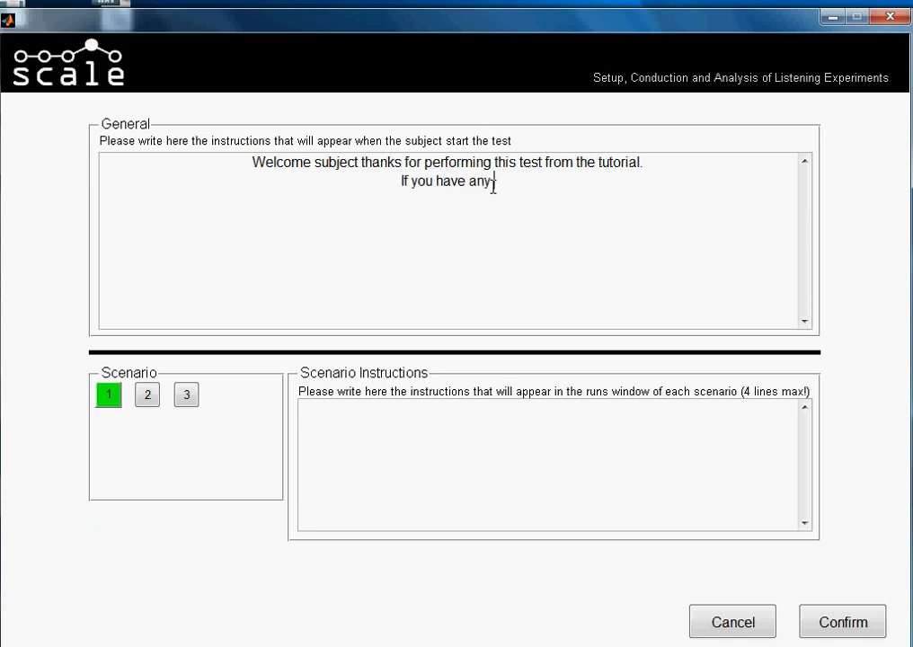
{"action": "type", "text": " questions as"}
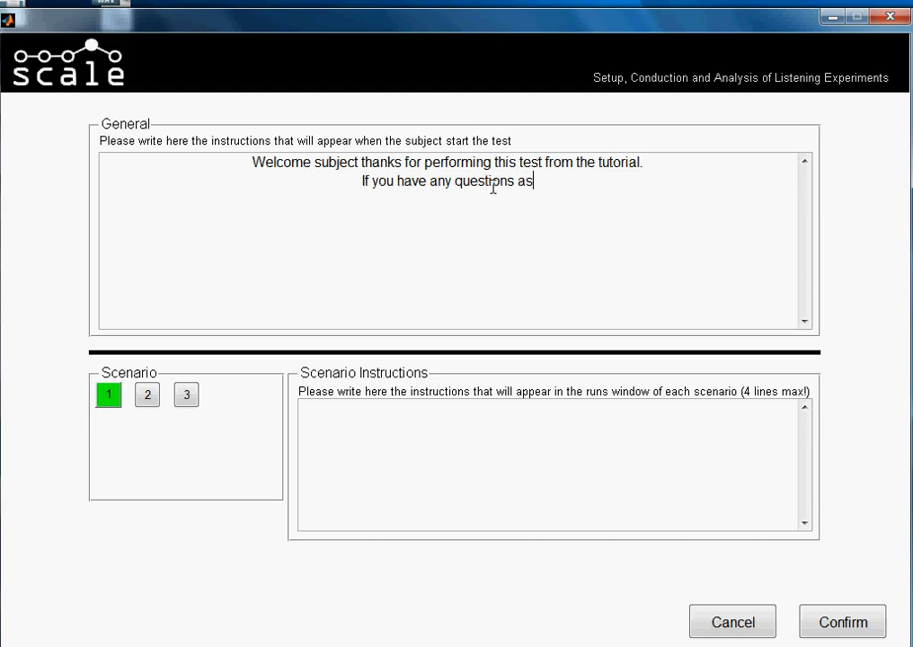
{"action": "type", "text": "k t"}
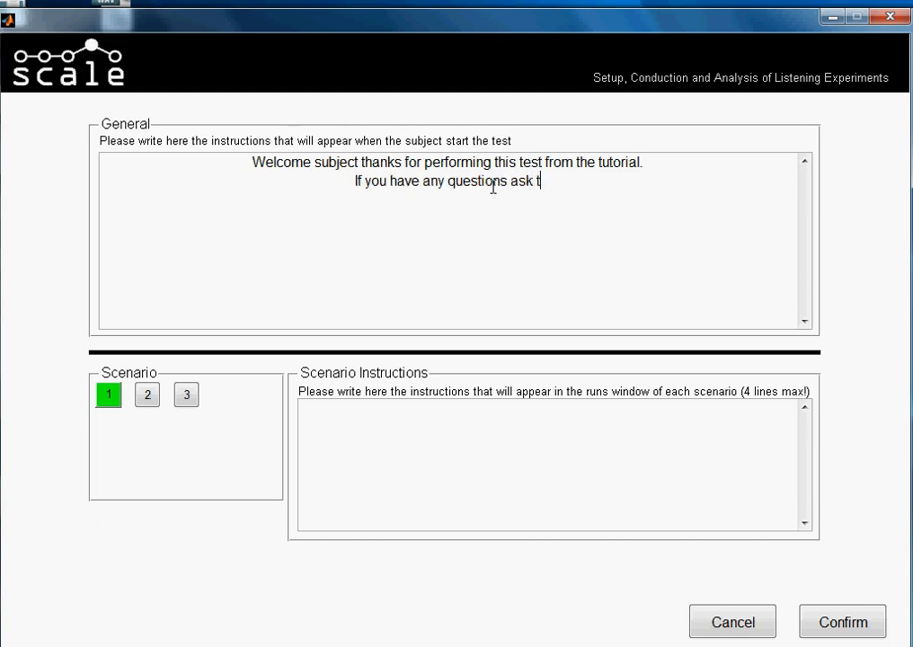
{"action": "type", "text": "he researcher."}
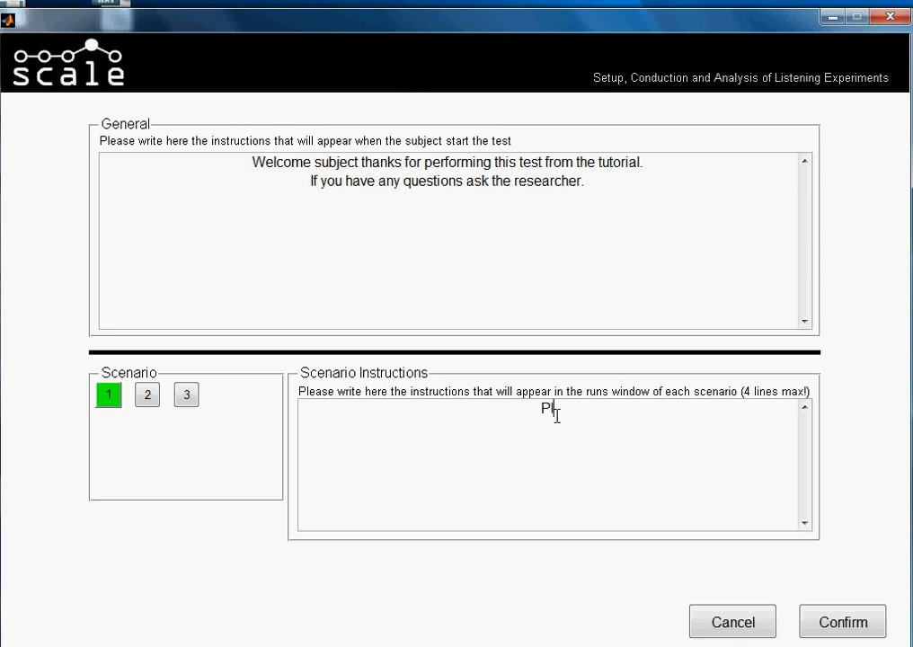
Step: Start the scenario 1 instructions with "Please select one of the options A, B or C. If you do"
{"action": "type", "text": "ease select one of the "}
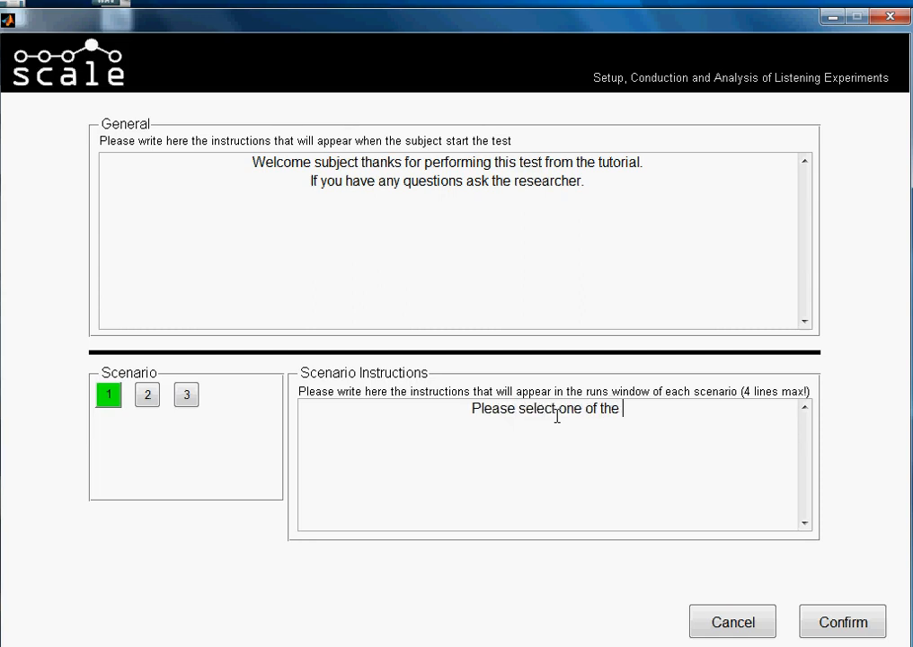
{"action": "type", "text": "options A"}
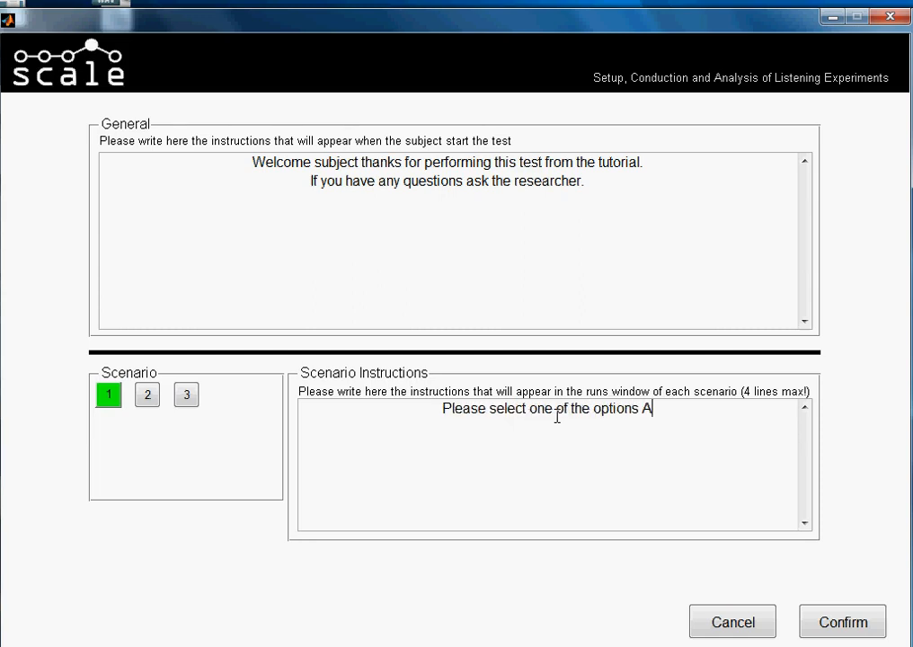
{"action": "type", "text": ", B or "}
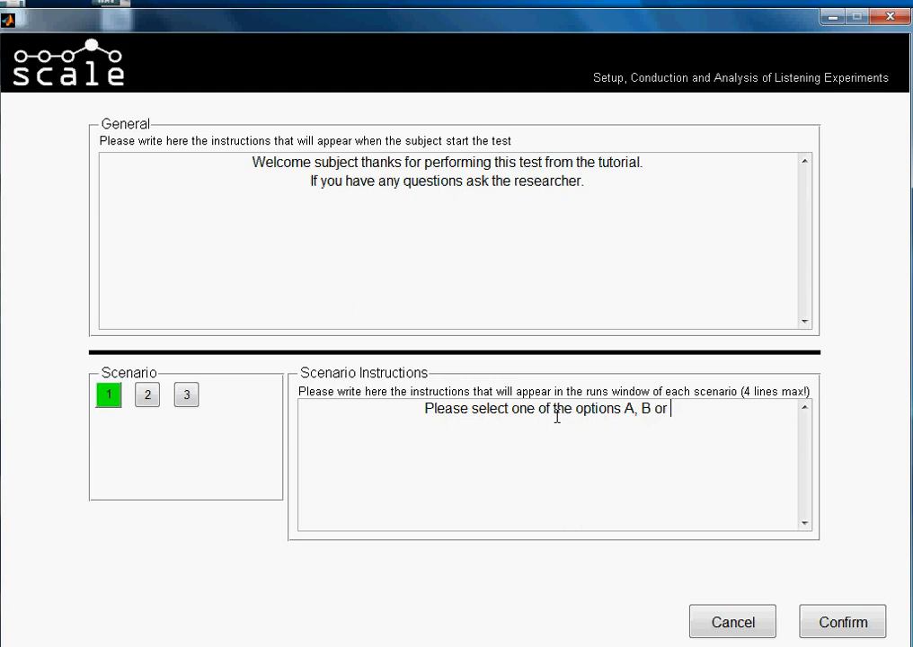
{"action": "type", "text": "C. YOu"}
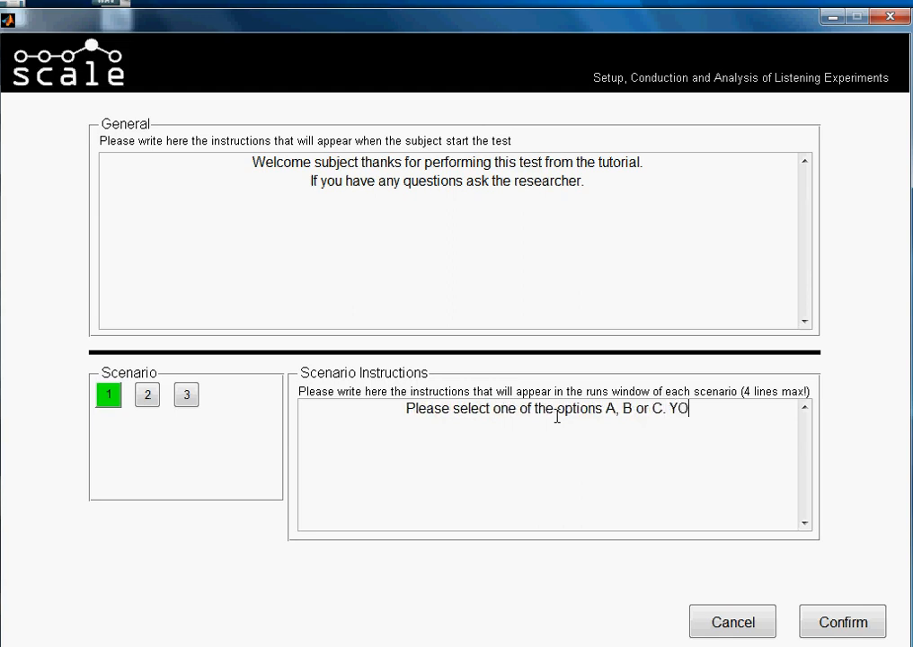
{"action": "key", "text": "BackSpace"}
{"action": "key", "text": "BackSpace"}
{"action": "key", "text": "BackSpace"}
{"action": "type", "text": "If you dont"}
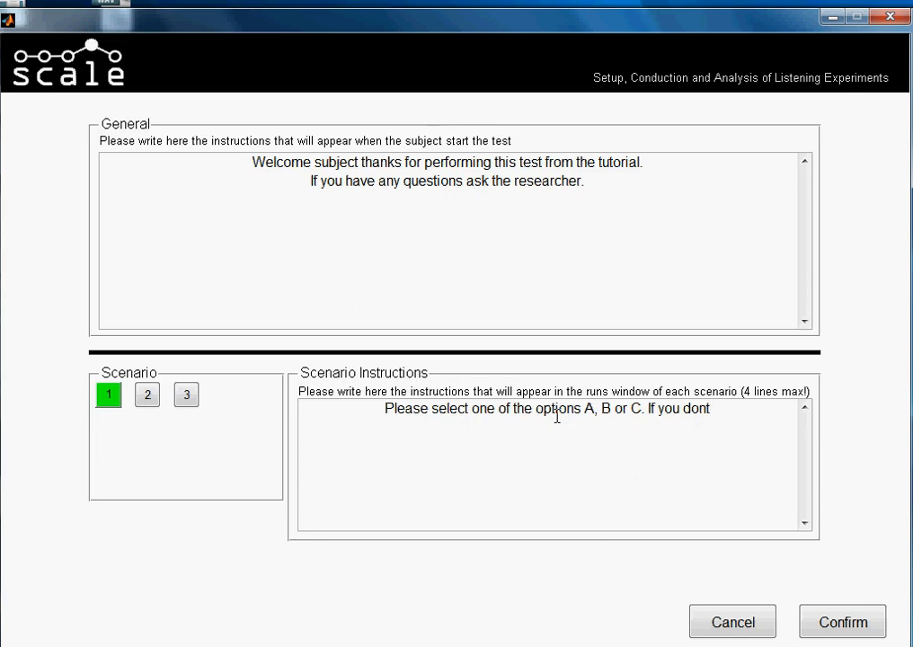
{"action": "key", "text": "BackSpace"}
{"action": "key", "text": "BackSpace"}
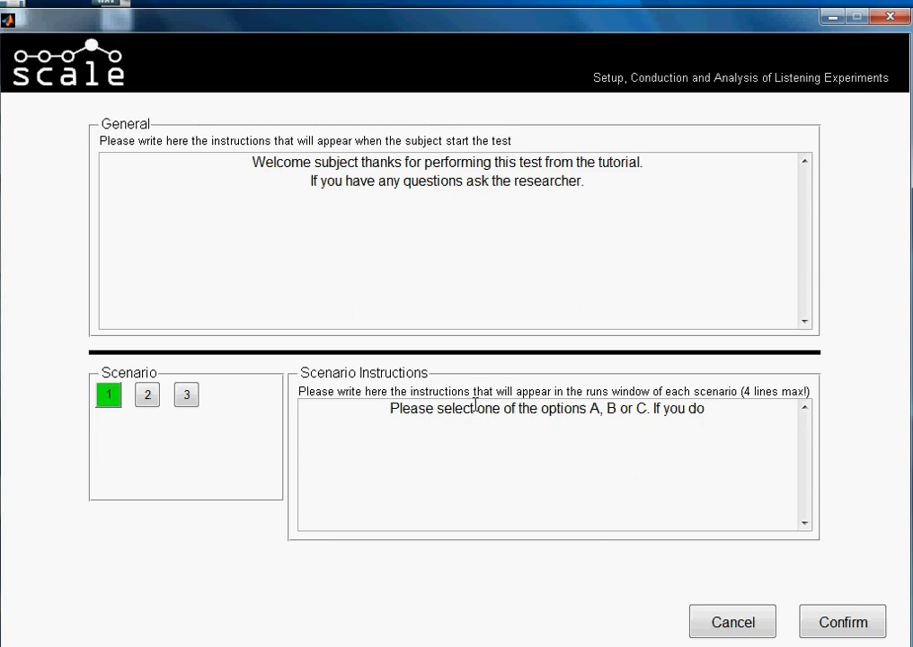
Step: Revise scenario 1's instruction to read "Please select form one of the options A, B or C the one which you think it's different."
{"action": "type", "text": "form"}
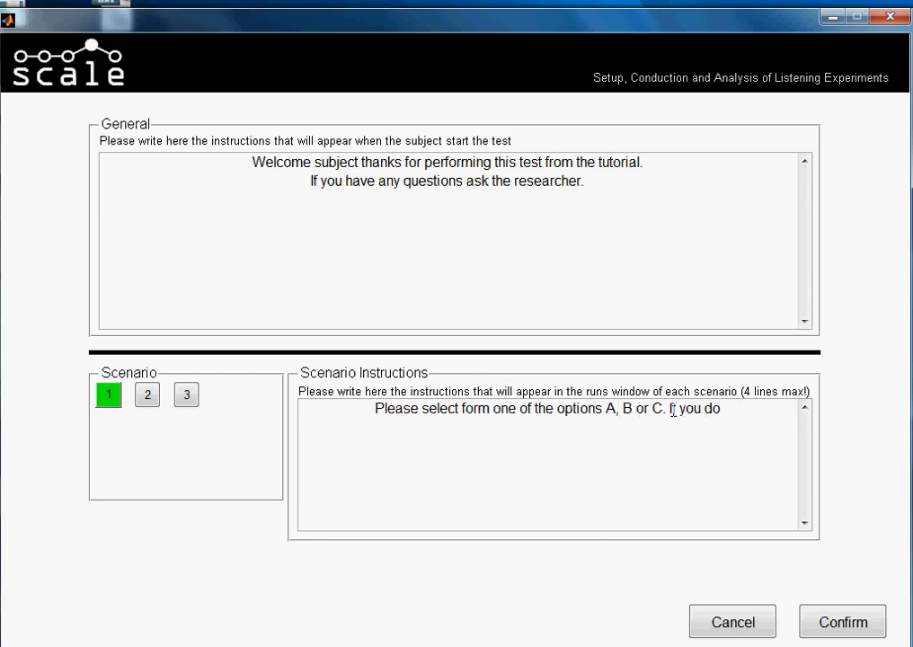
{"action": "left_click_drag", "start_coordinate": [664, 408], "coordinate": [738, 408]}
{"action": "type", "text": "the "}
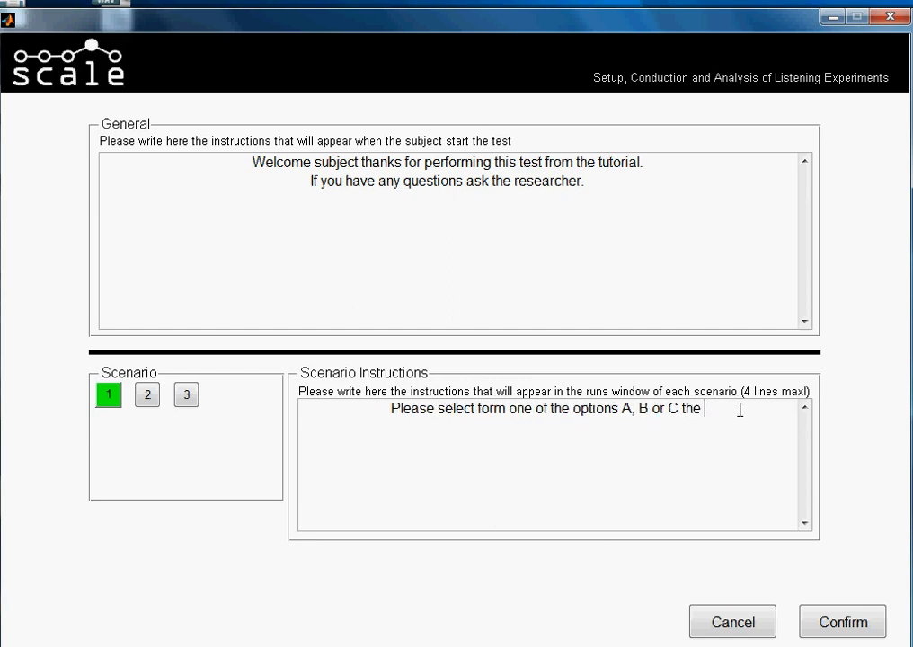
{"action": "type", "text": "one wch"}
{"action": "key", "text": "BackSpace"}
{"action": "key", "text": "BackSpace"}
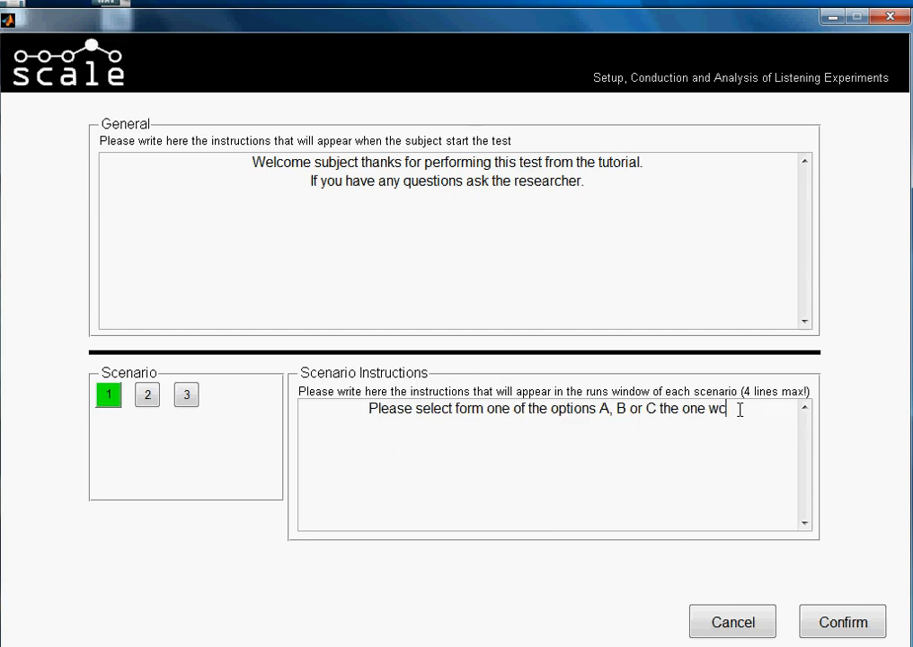
{"action": "type", "text": "ho"}
{"action": "key", "text": "BackSpace"}
{"action": "type", "text": "ich"}
{"action": "key", "text": "BackSpace"}
{"action": "key", "text": "BackSpace"}
{"action": "key", "text": "BackSpace"}
{"action": "type", "text": "c"}
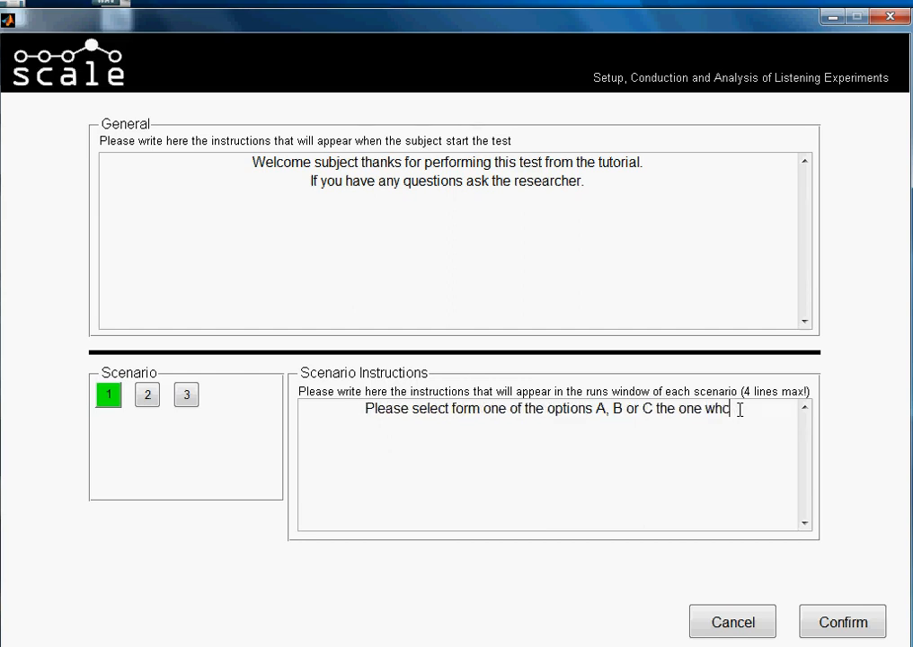
{"action": "key", "text": "BackSpace"}
{"action": "type", "text": "ich "}
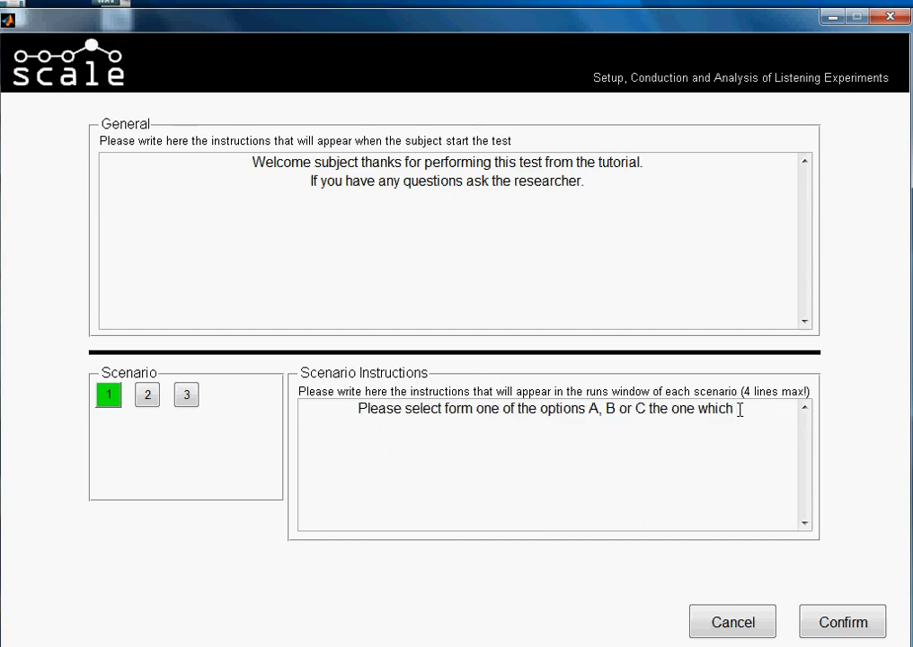
{"action": "type", "text": "you think it"}
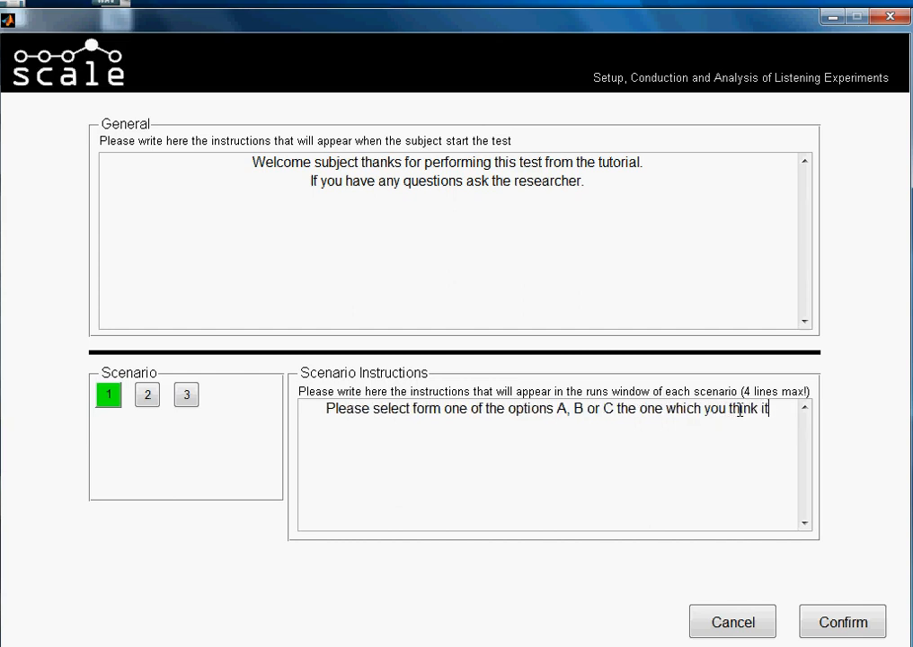
{"action": "type", "text": "'s different"}
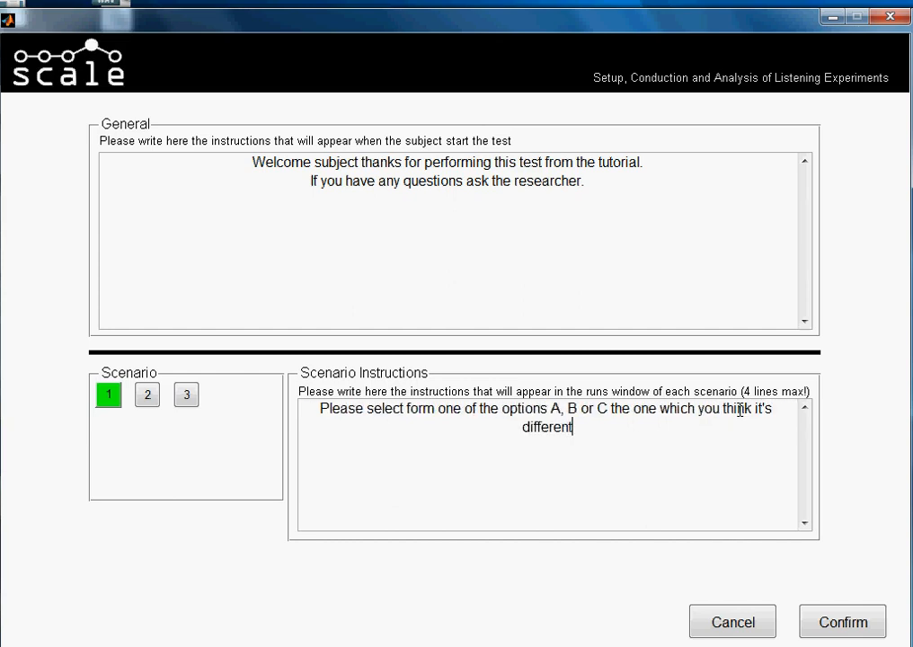
{"action": "type", "text": "."}
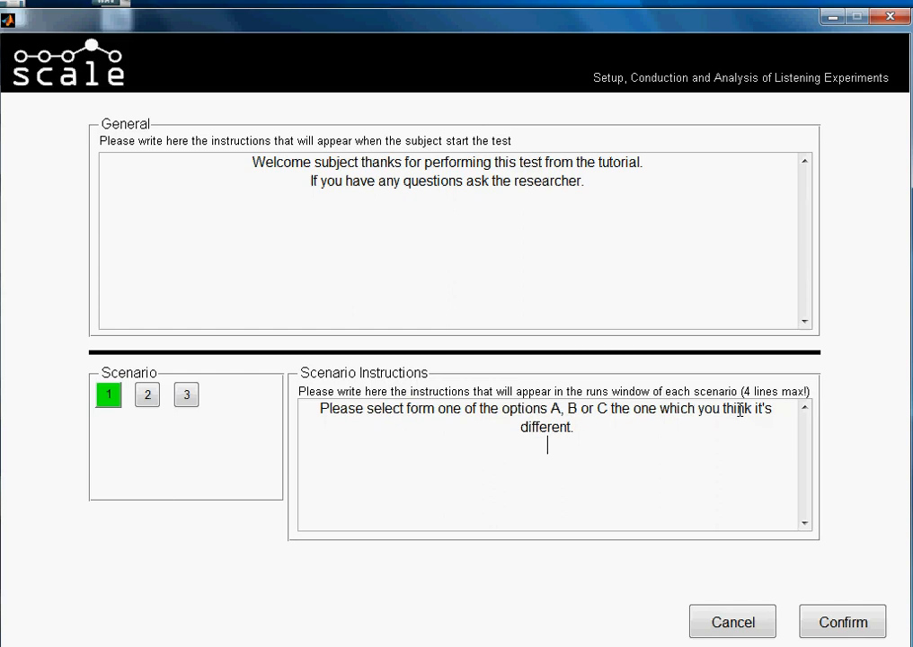
Step: Add a new line to the scenario 1 instructions reading "You can repeat the sounds by playing the button repeat."
{"action": "key", "text": "Return"}
{"action": "type", "text": "You can repeat the"}
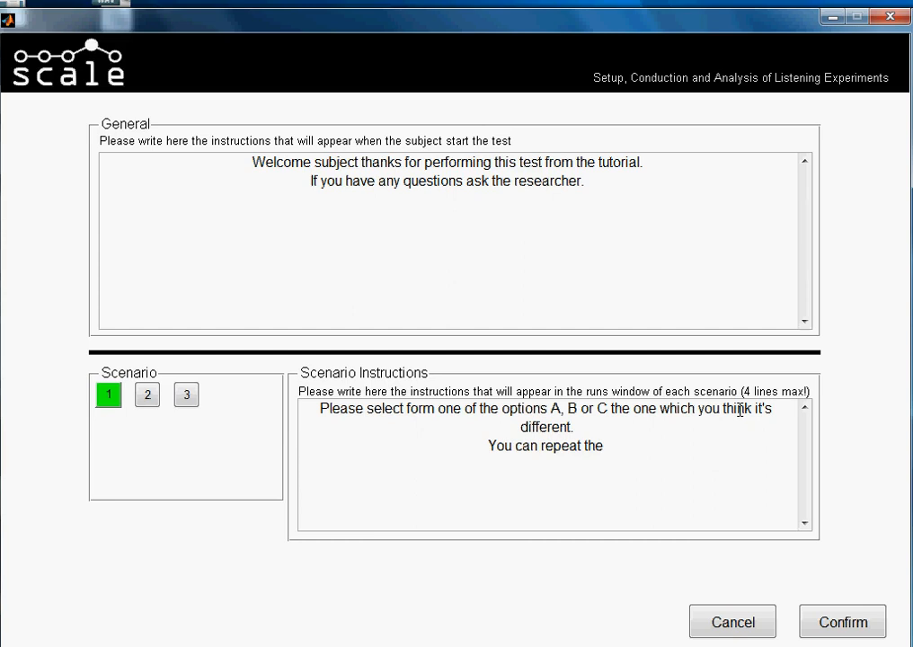
{"action": "type", "text": "sounds"}
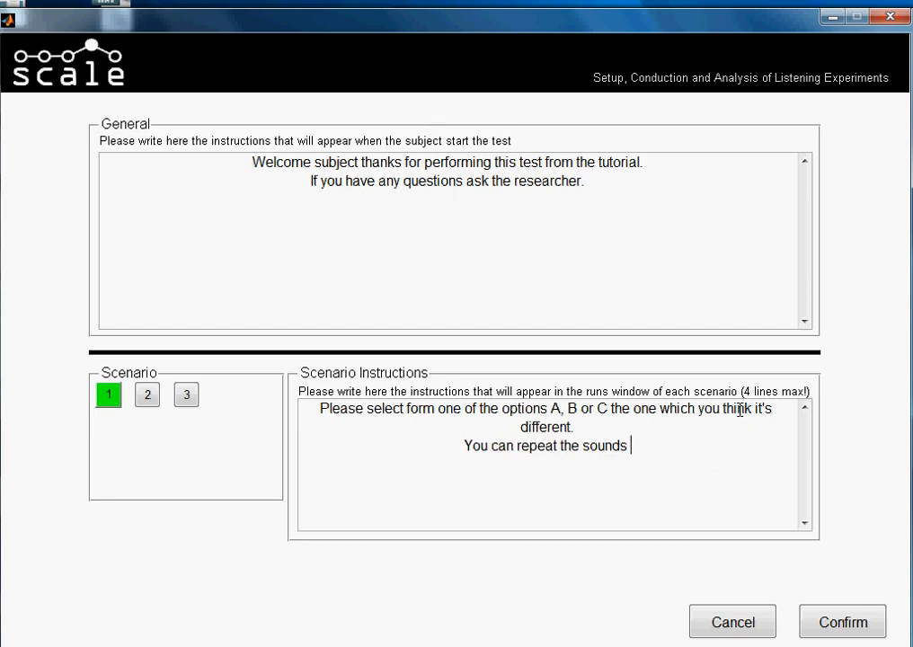
{"action": "type", "text": " by pl"}
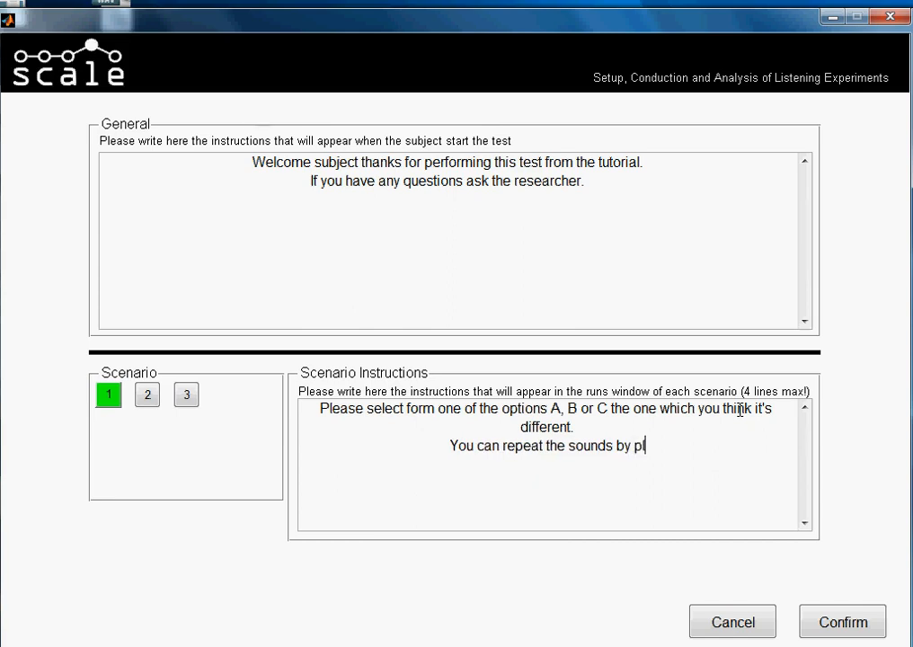
{"action": "type", "text": "aying "}
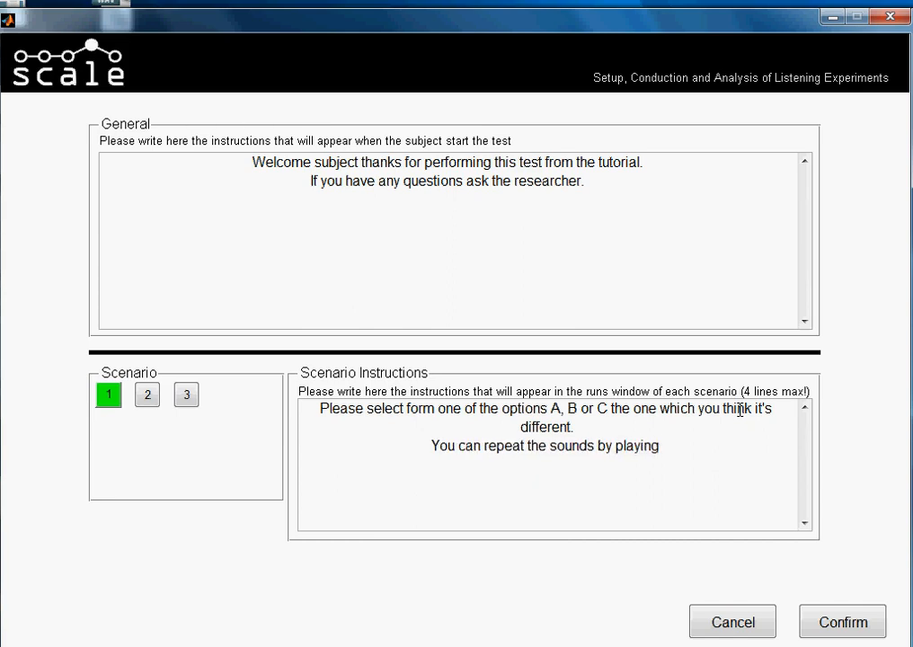
{"action": "type", "text": "the butto"}
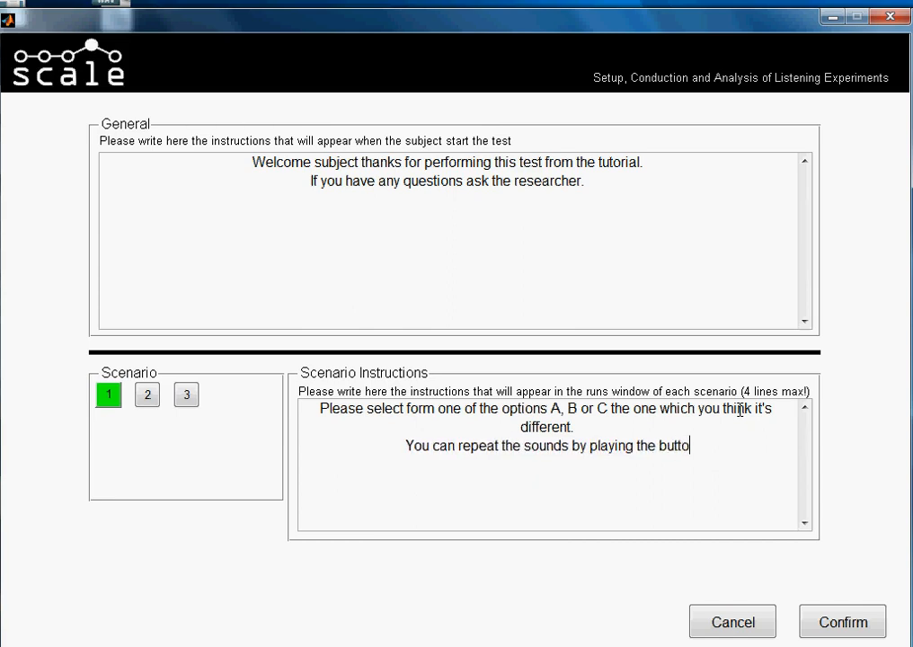
{"action": "type", "text": "n repeat."}
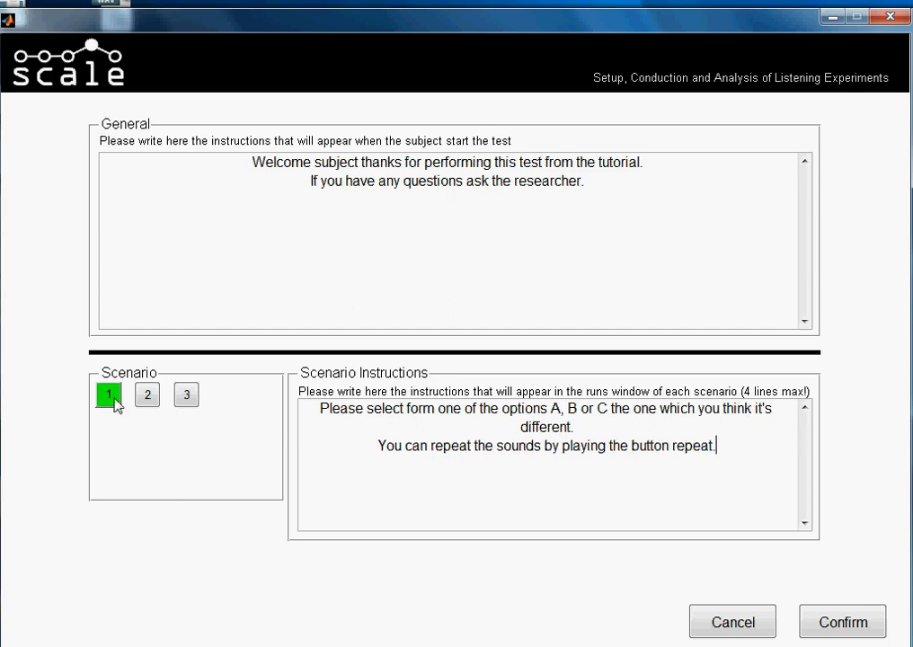
Step: Select scenario 1's full instruction text, go through the instruction fields of scenarios 2 and 3, and confirm the test instructions
{"action": "left_click", "coordinate": [148, 396]}
{"action": "left_click", "coordinate": [185, 395]}
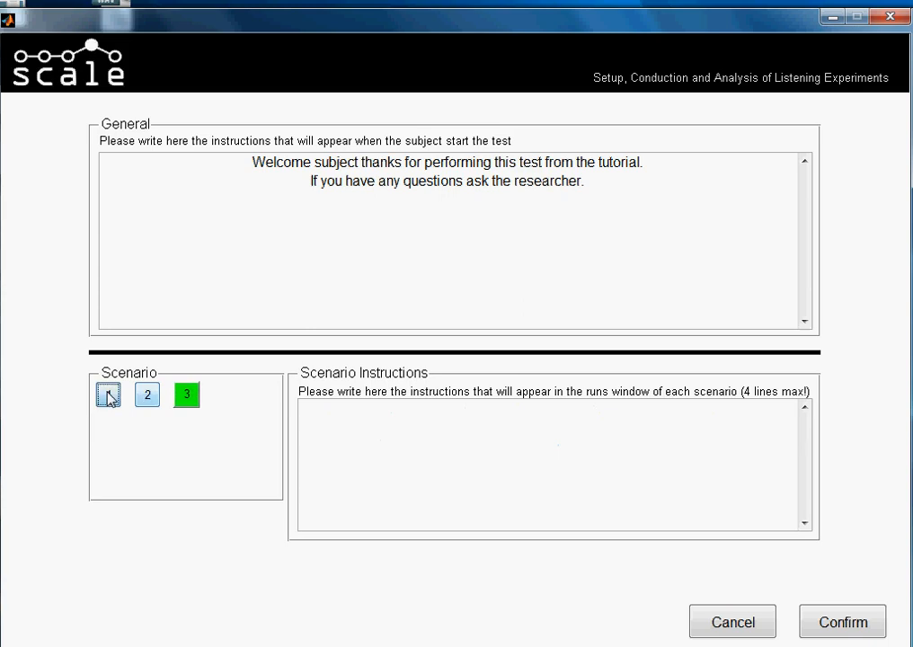
{"action": "left_click", "coordinate": [106, 395]}
{"action": "left_click", "coordinate": [719, 445]}
{"action": "left_click_drag", "start_coordinate": [719, 444], "coordinate": [321, 407]}
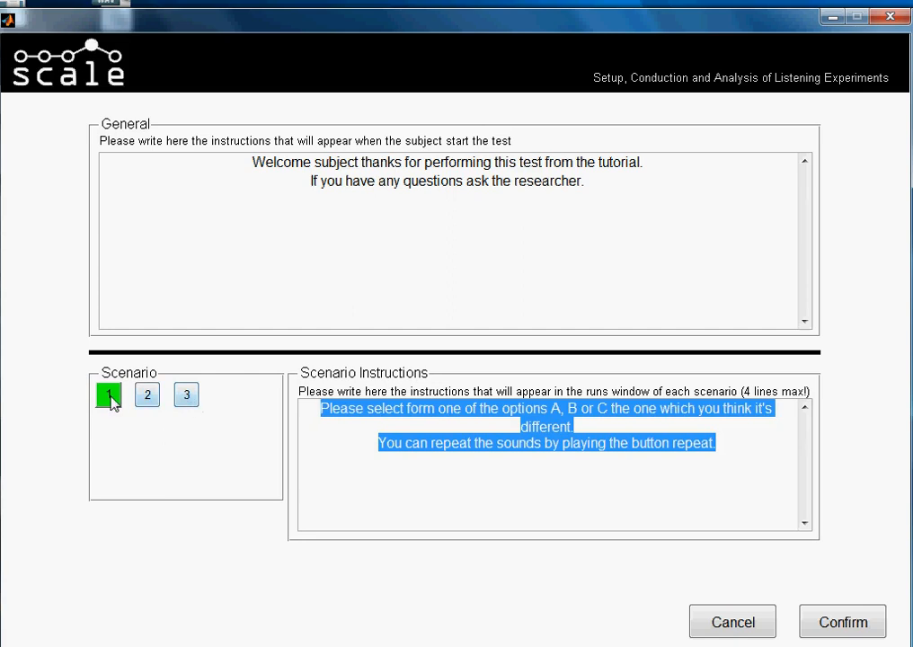
{"action": "left_click", "coordinate": [148, 396]}
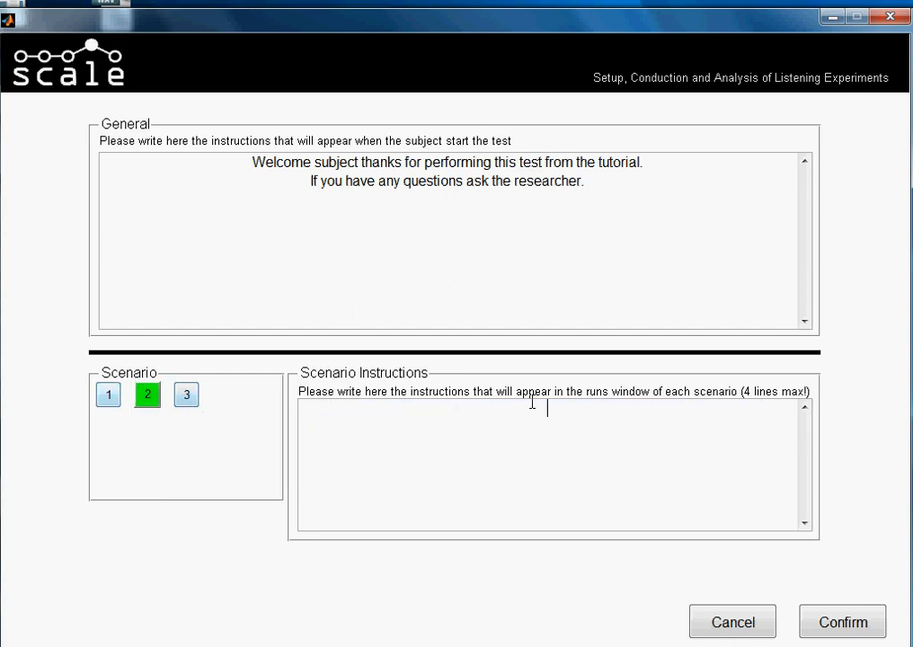
{"action": "left_click", "coordinate": [189, 397]}
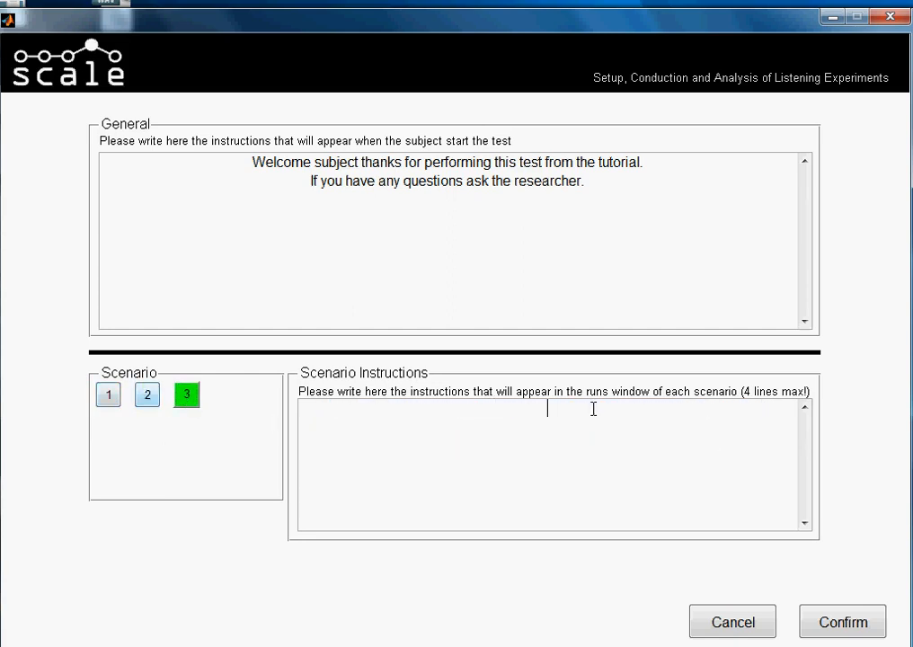
{"action": "left_click", "coordinate": [813, 614]}
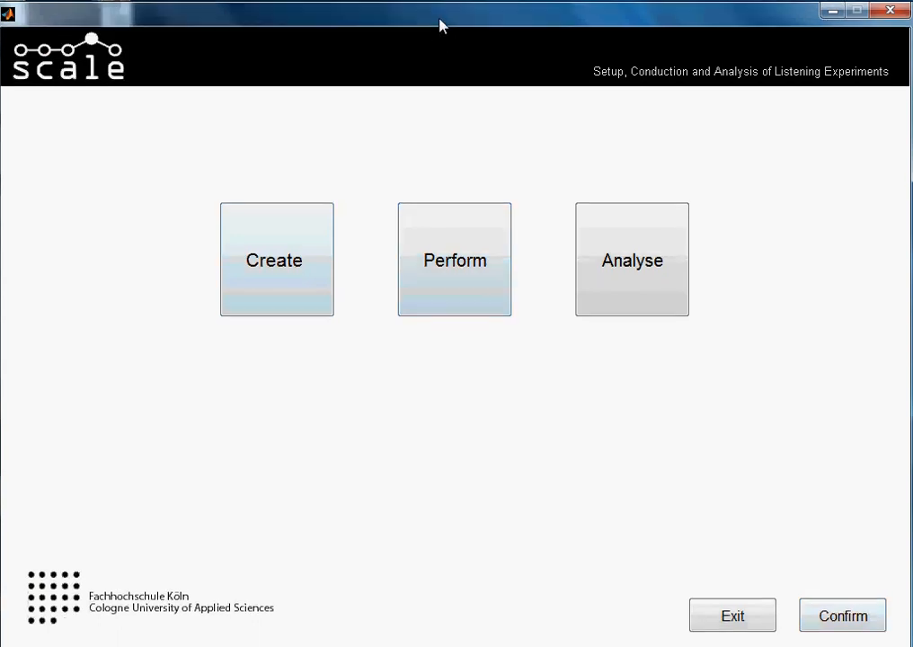
Step: Choose to perform a test and keep 3afc_example as the test to perform
{"action": "left_click", "coordinate": [459, 257]}
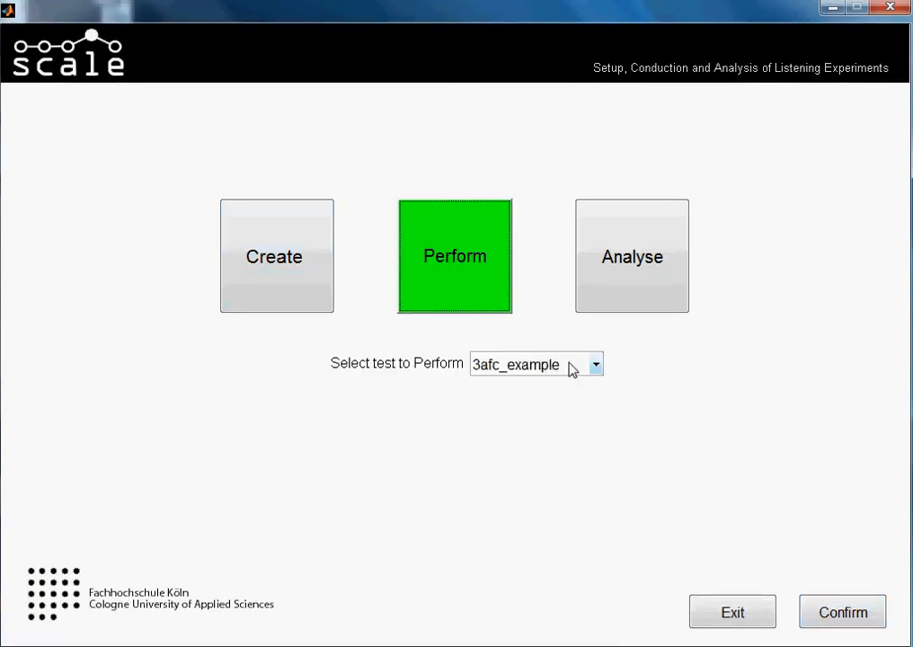
{"action": "left_click", "coordinate": [597, 366]}
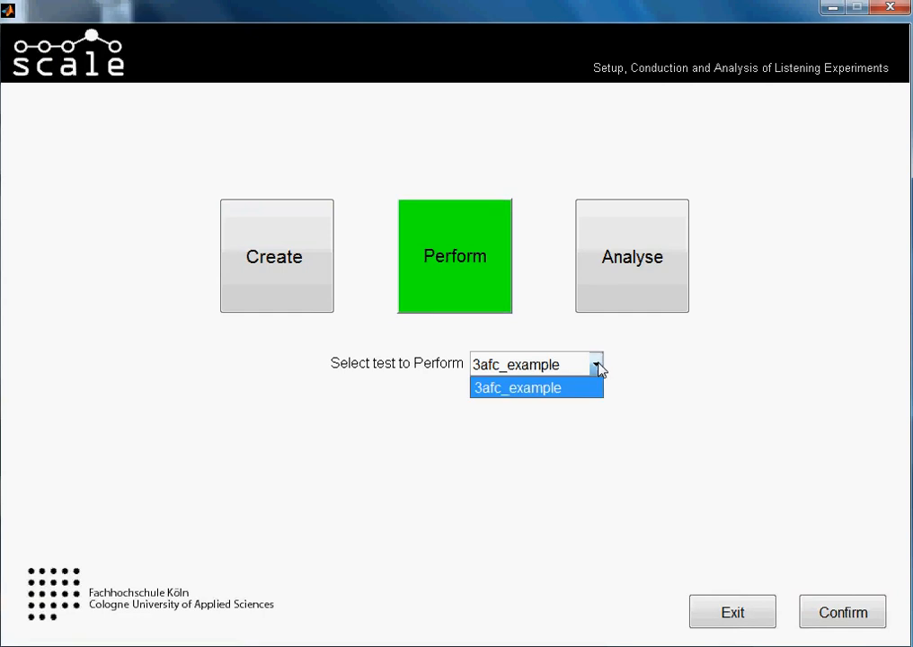
{"action": "left_click", "coordinate": [596, 366]}
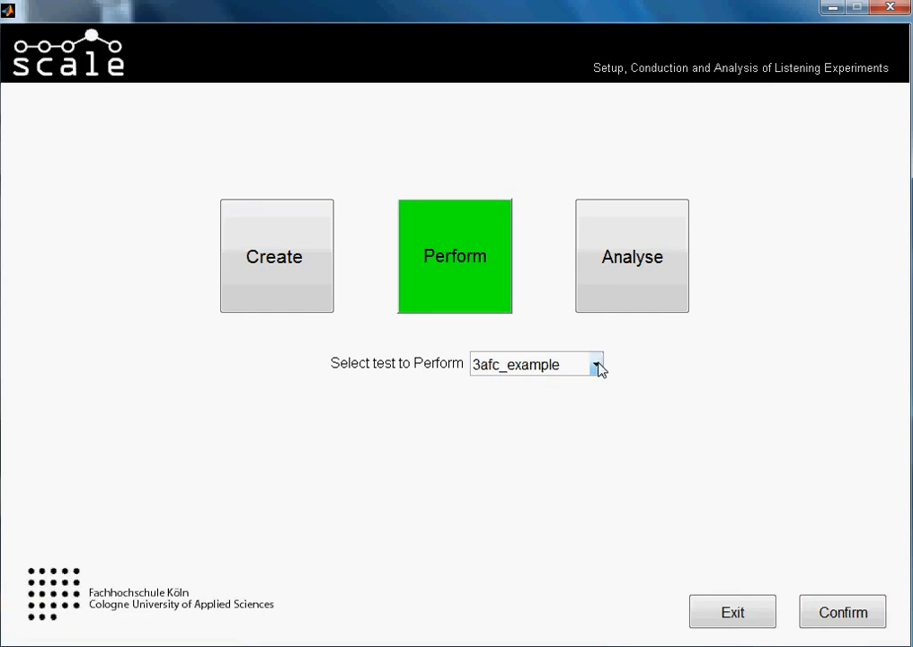
{"action": "left_click", "coordinate": [597, 367]}
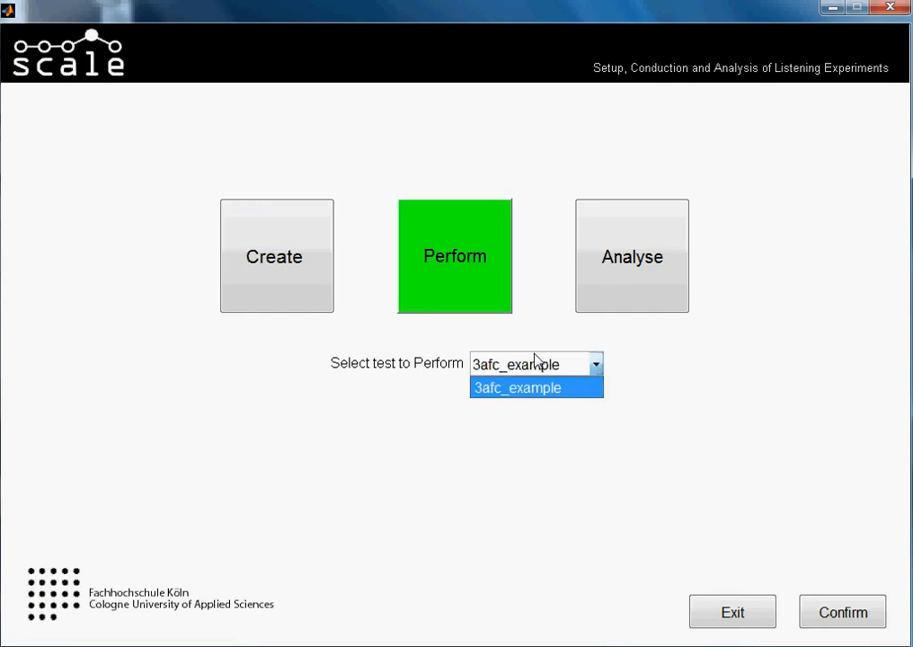
{"action": "left_click", "coordinate": [629, 364]}
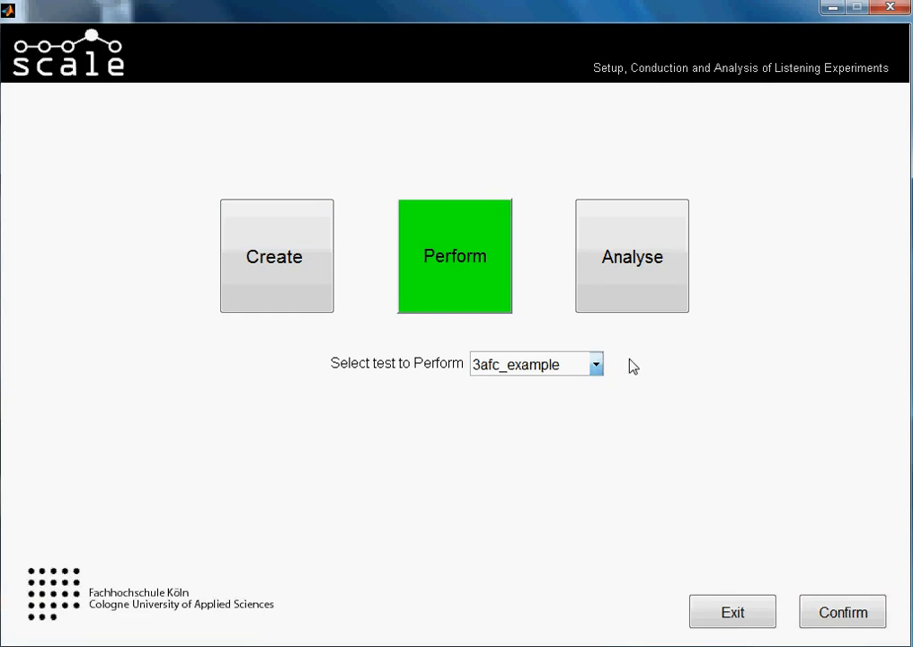